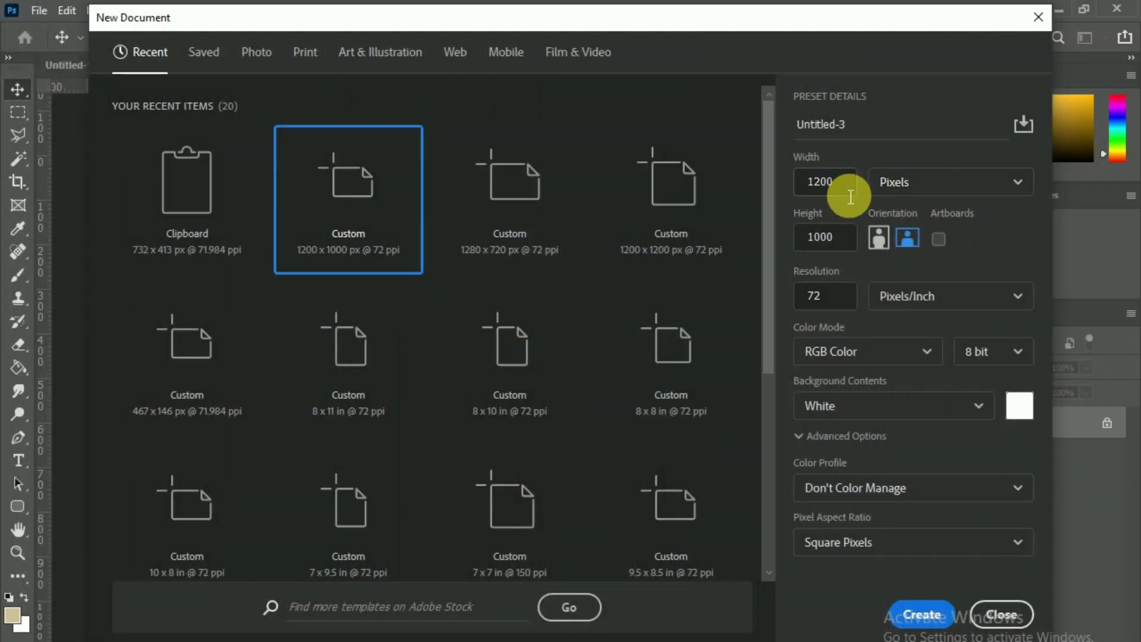
# Create a new 1200 × 1000 px, 72 ppi white document
pyautogui.doubleClick(832, 183)
pyautogui.doubleClick(832, 238)
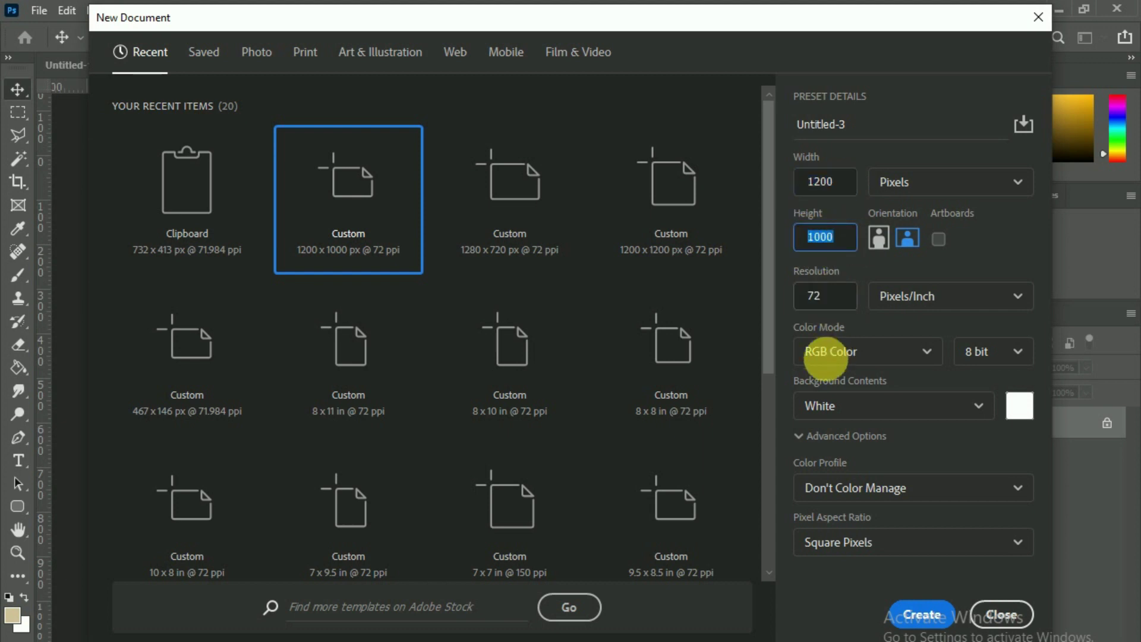
pyautogui.click(922, 614)
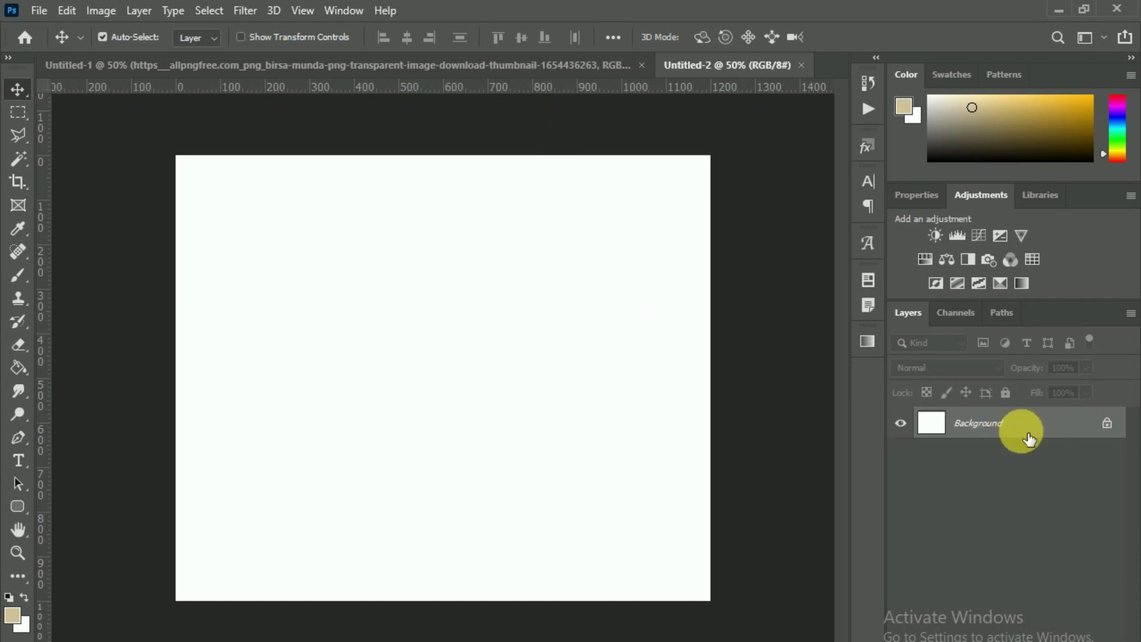
# Unlock the Background layer and add a Gradient Overlay effect to it
pyautogui.click(1107, 423)
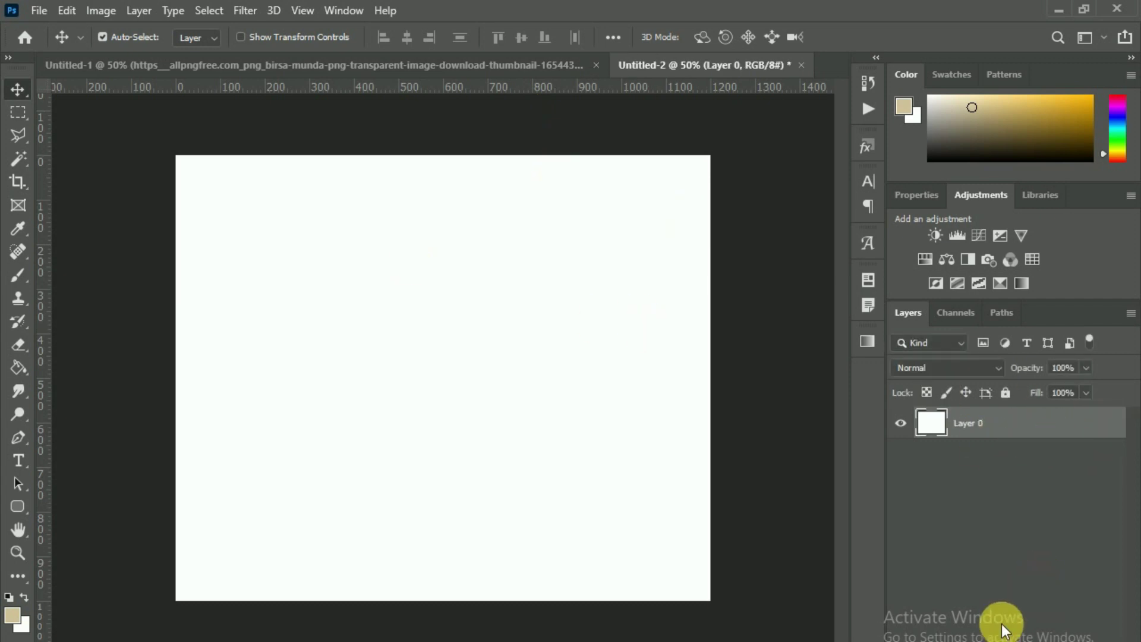
pyautogui.click(1034, 639)
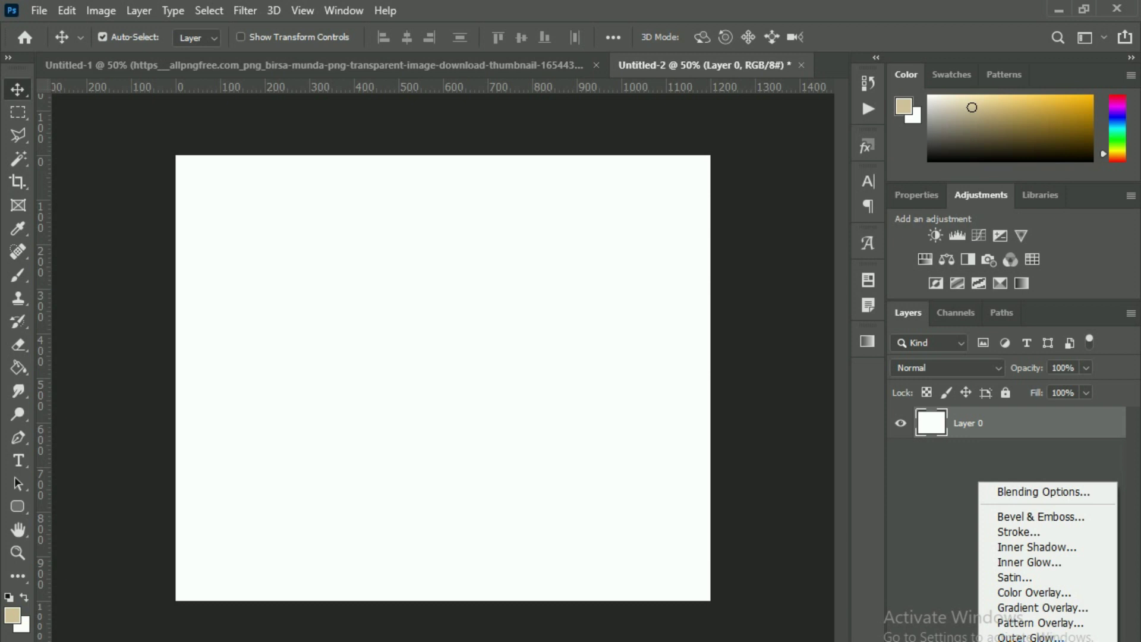
pyautogui.click(1030, 608)
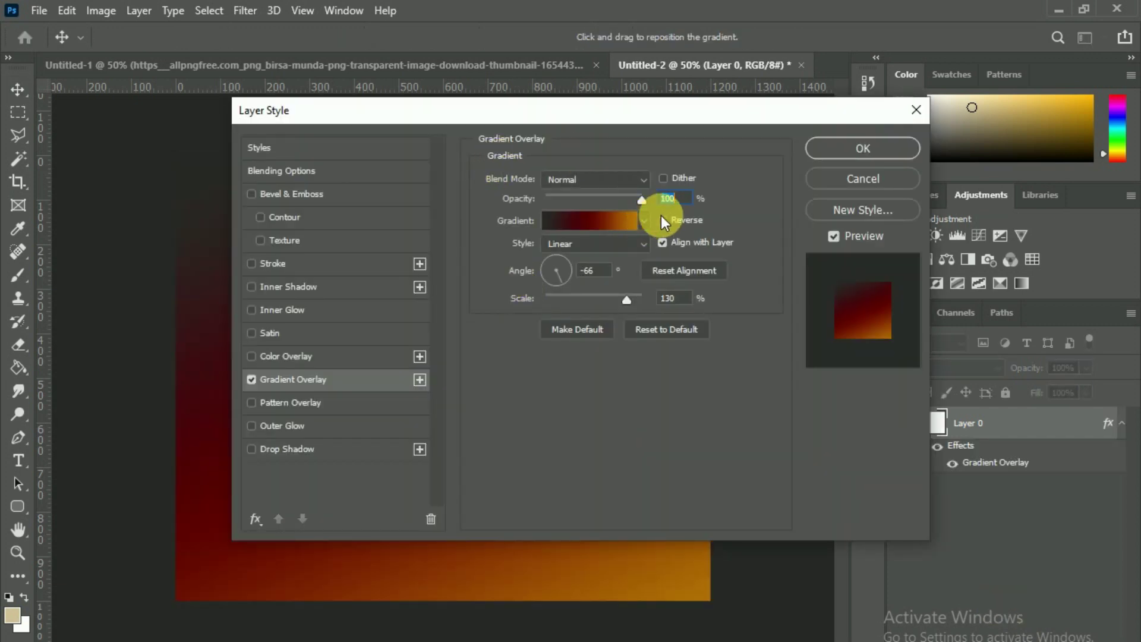
# Browse the gradient presets, trying yellow-green and dark-to-golden orange gradients
pyautogui.click(644, 221)
pyautogui.scroll(-3, 538, 329)
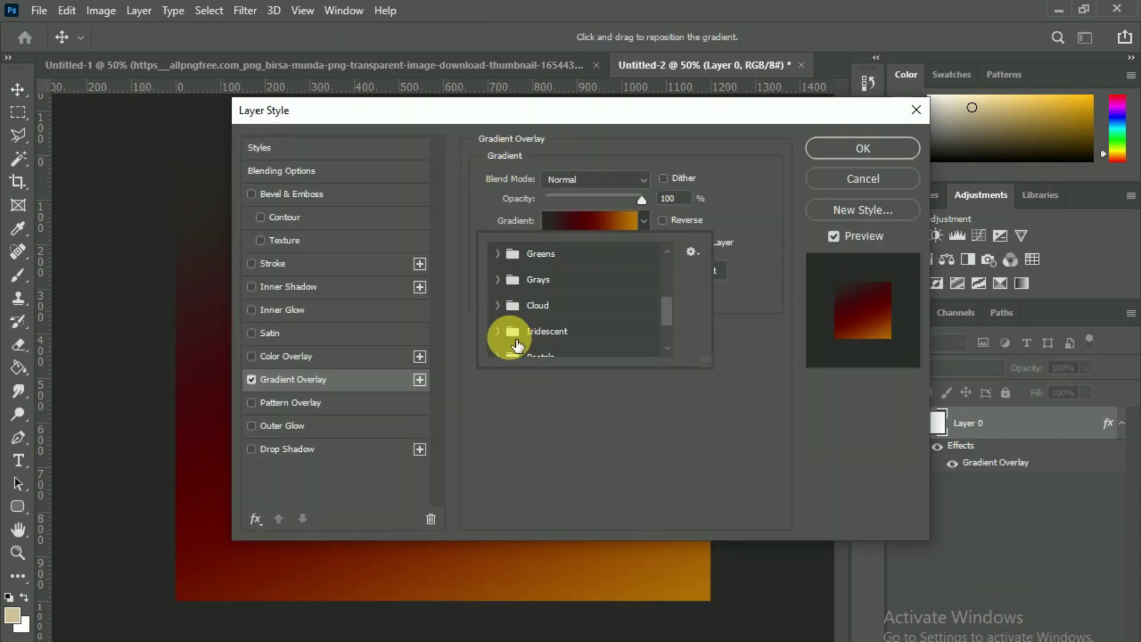
pyautogui.scroll(-3, 538, 329)
pyautogui.scroll(-2, 595, 329)
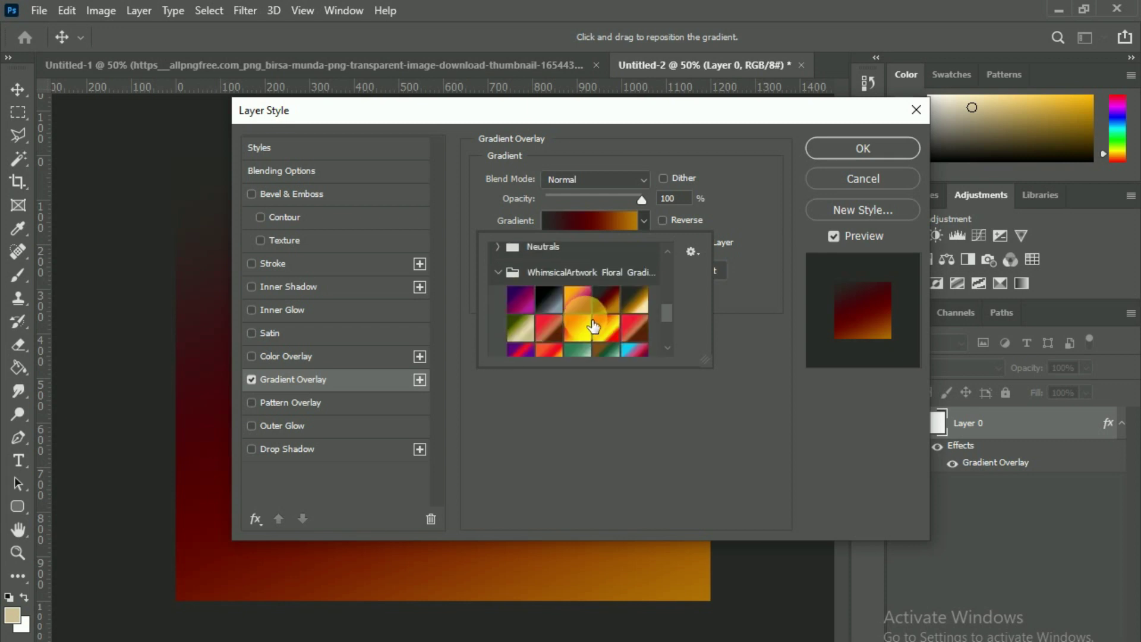
pyautogui.scroll(-1, 592, 321)
pyautogui.click(531, 321)
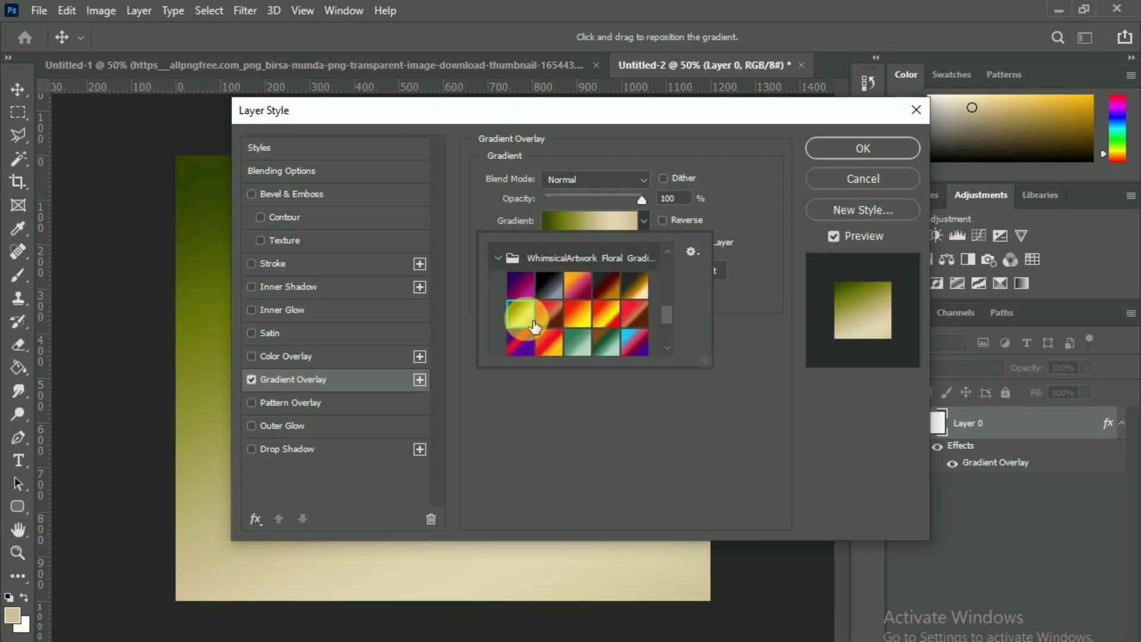
pyautogui.click(635, 287)
pyautogui.scroll(-2, 631, 301)
pyautogui.scroll(-2, 615, 309)
pyautogui.scroll(2, 609, 304)
pyautogui.scroll(3, 618, 309)
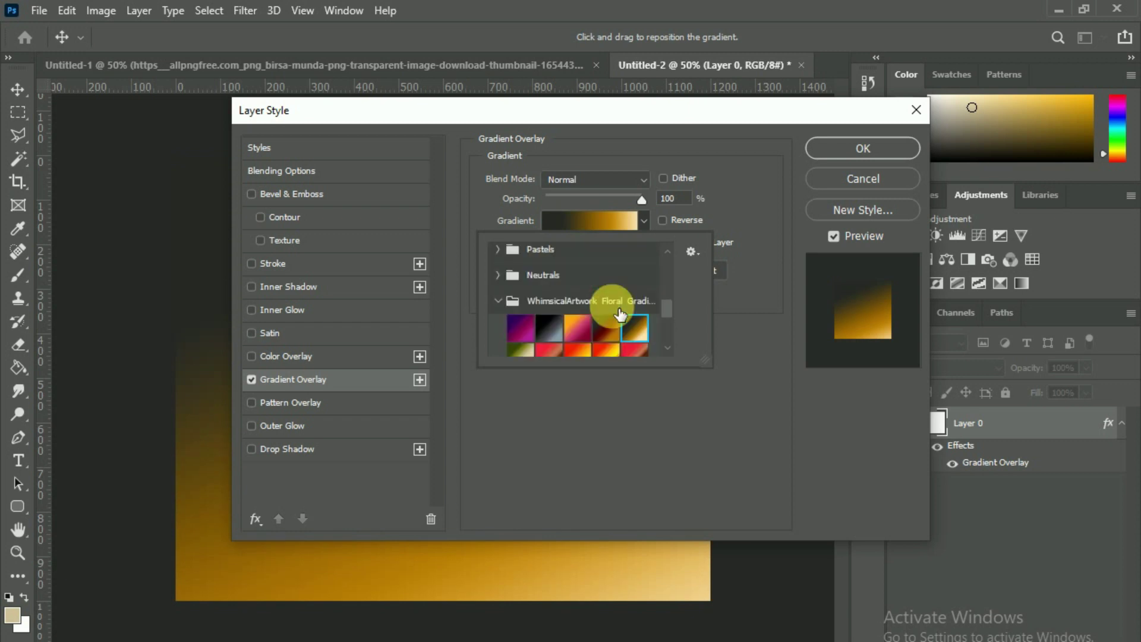
# Apply an orange-to-coral preset from the Oranges folder as the overlay
pyautogui.click(498, 301)
pyautogui.click(511, 292)
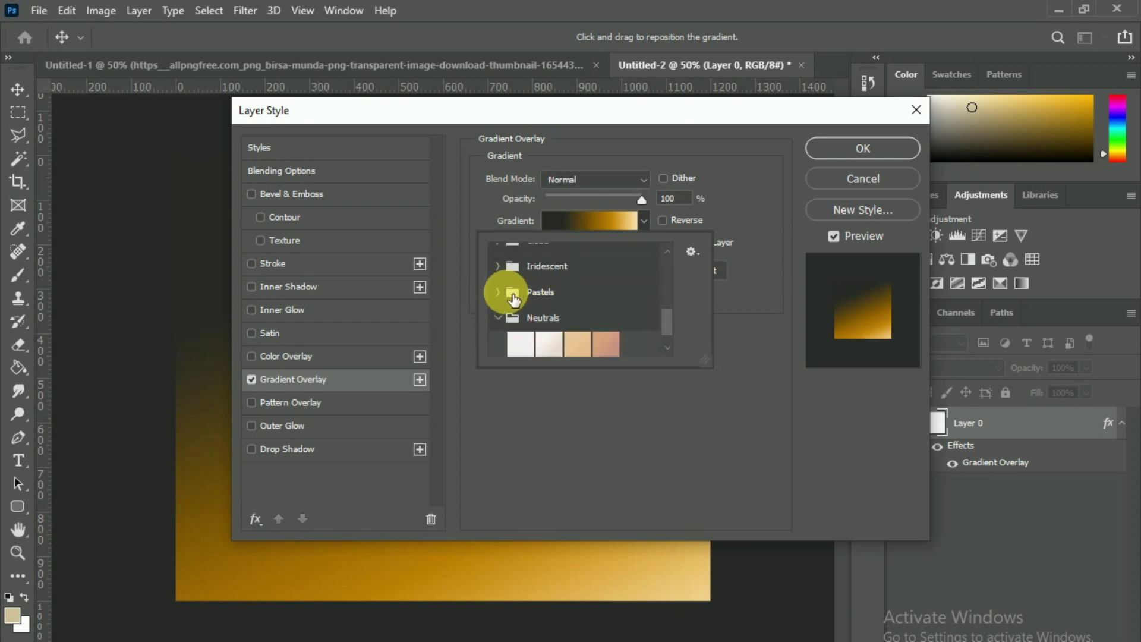
pyautogui.click(509, 265)
pyautogui.scroll(2, 511, 286)
pyautogui.click(506, 289)
pyautogui.scroll(1, 505, 285)
pyautogui.click(506, 286)
pyautogui.scroll(1, 510, 285)
pyautogui.click(510, 284)
pyautogui.scroll(1, 510, 273)
pyautogui.click(499, 262)
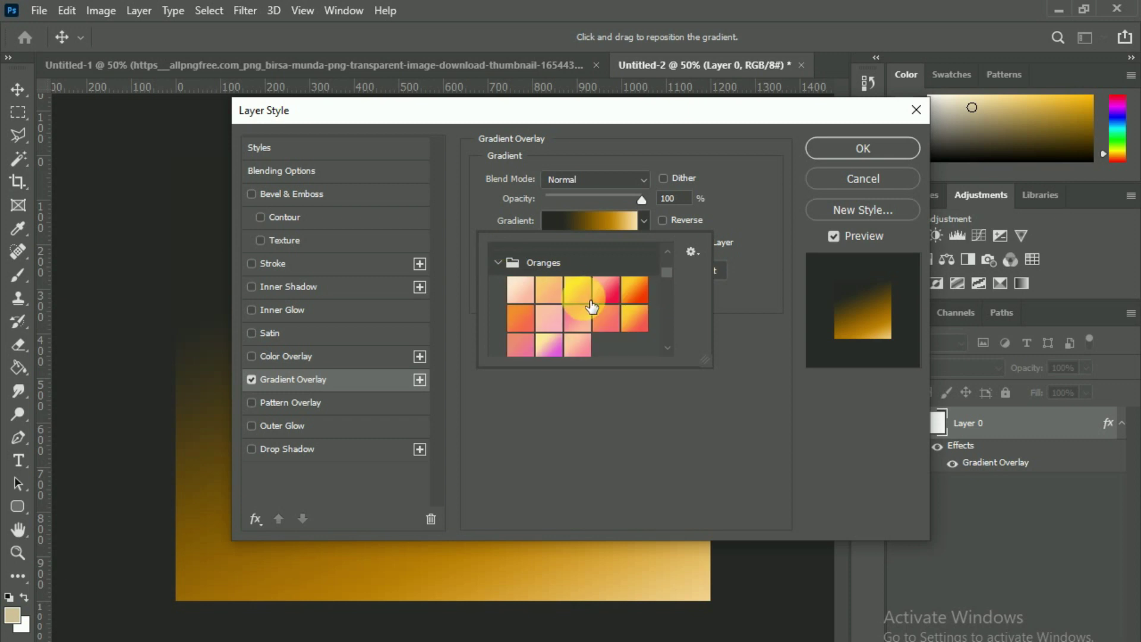
pyautogui.click(522, 318)
pyautogui.click(863, 148)
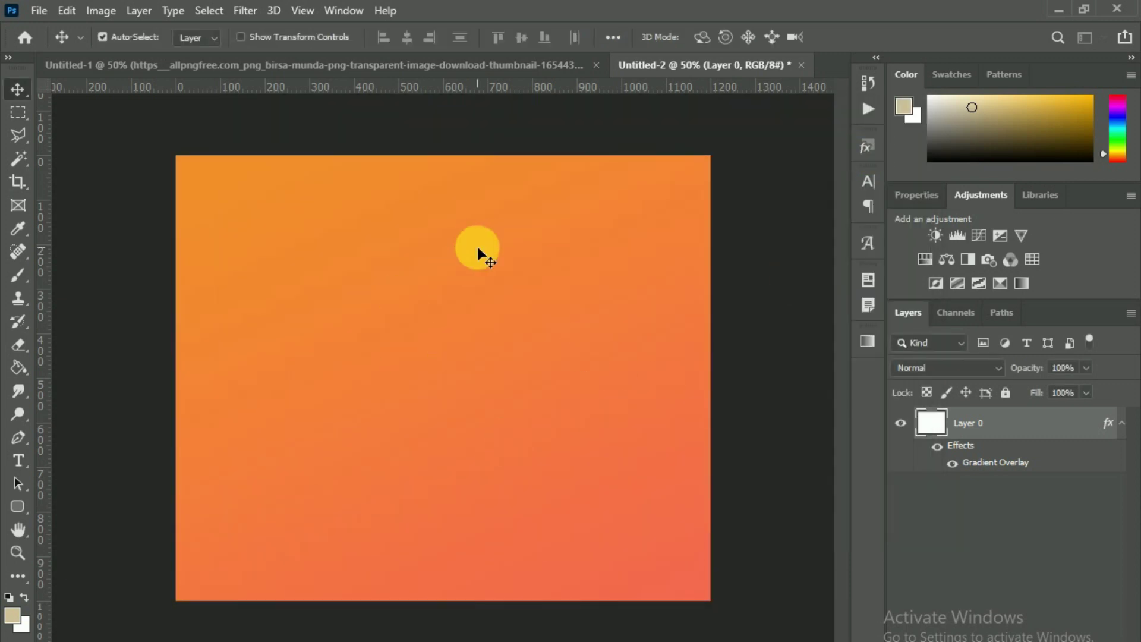
# Bring the Birsa Munda portrait into Untitled-2, scaled to 157% and shifted left
pyautogui.click(463, 65)
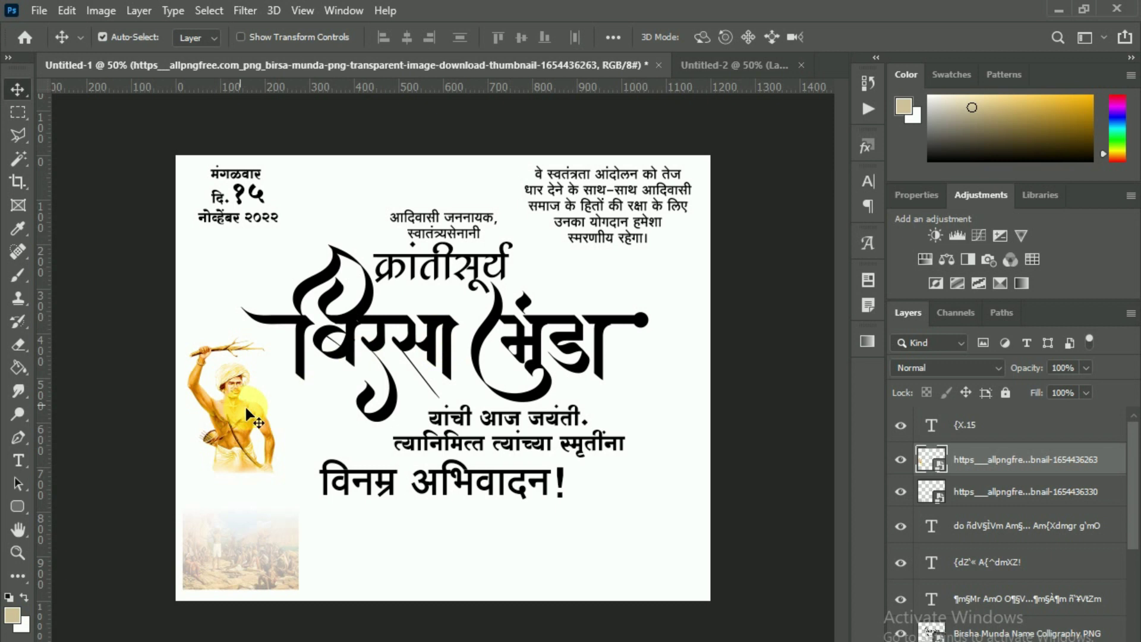
pyautogui.click(732, 64)
pyautogui.moveTo(360, 397); pyautogui.dragTo(361, 402)
pyautogui.hotkey('ctrl', 't')
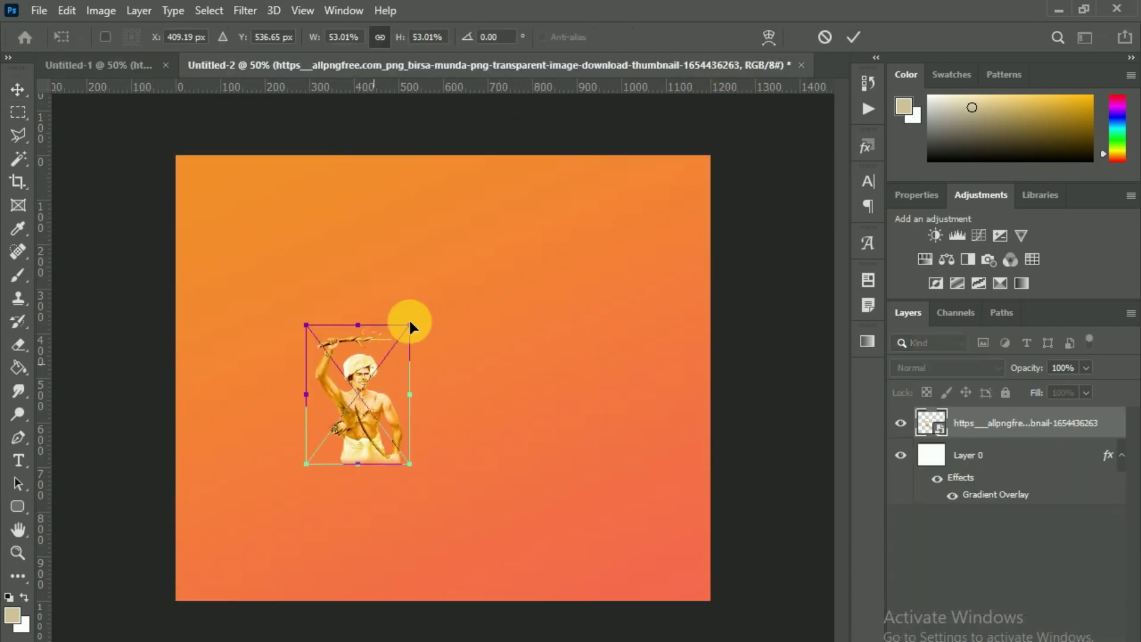
pyautogui.moveTo(414, 331); pyautogui.dragTo(573, 179)
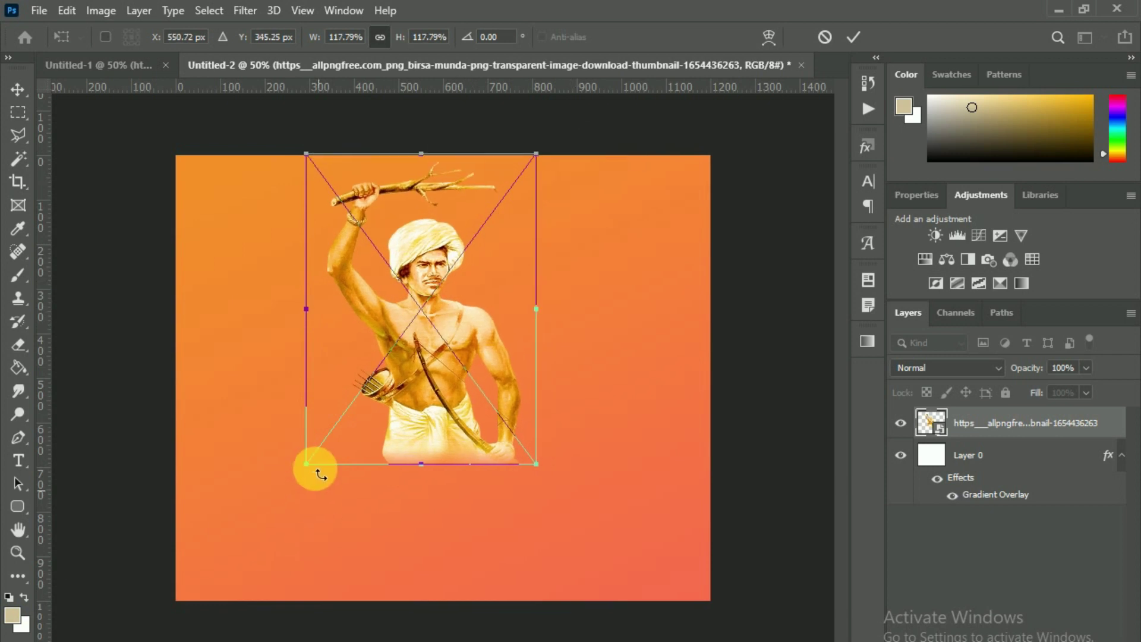
pyautogui.moveTo(320, 474); pyautogui.dragTo(229, 567)
pyautogui.moveTo(377, 460)
pyautogui.mouseDown()
pyautogui.moveTo(324, 474)
pyautogui.moveTo(326, 489)
pyautogui.mouseUp()
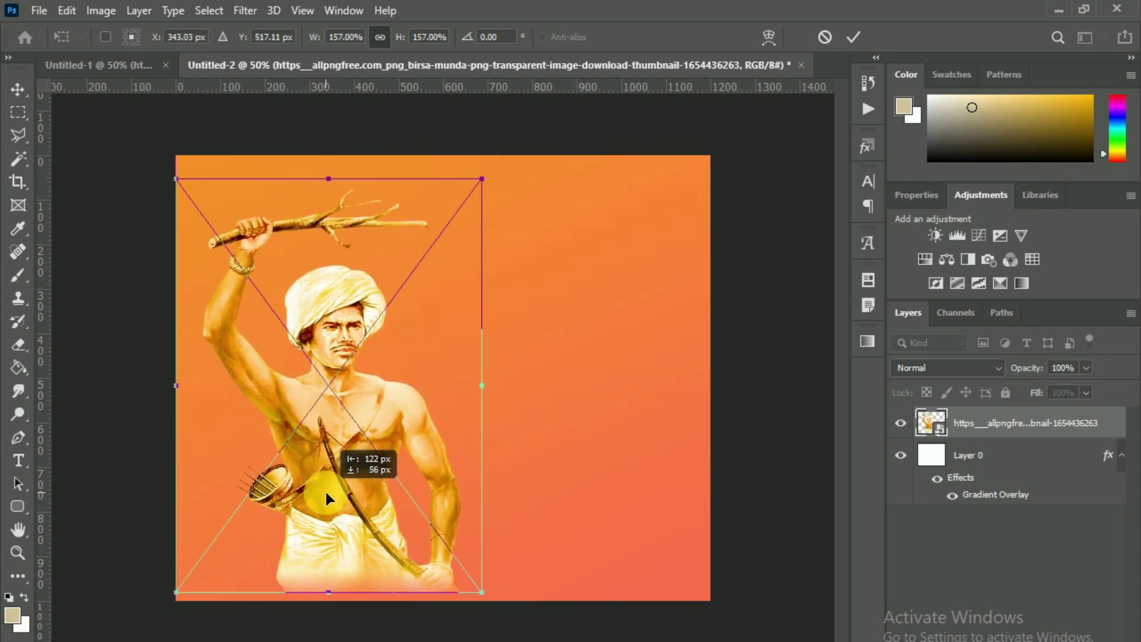
pyautogui.press('Return')
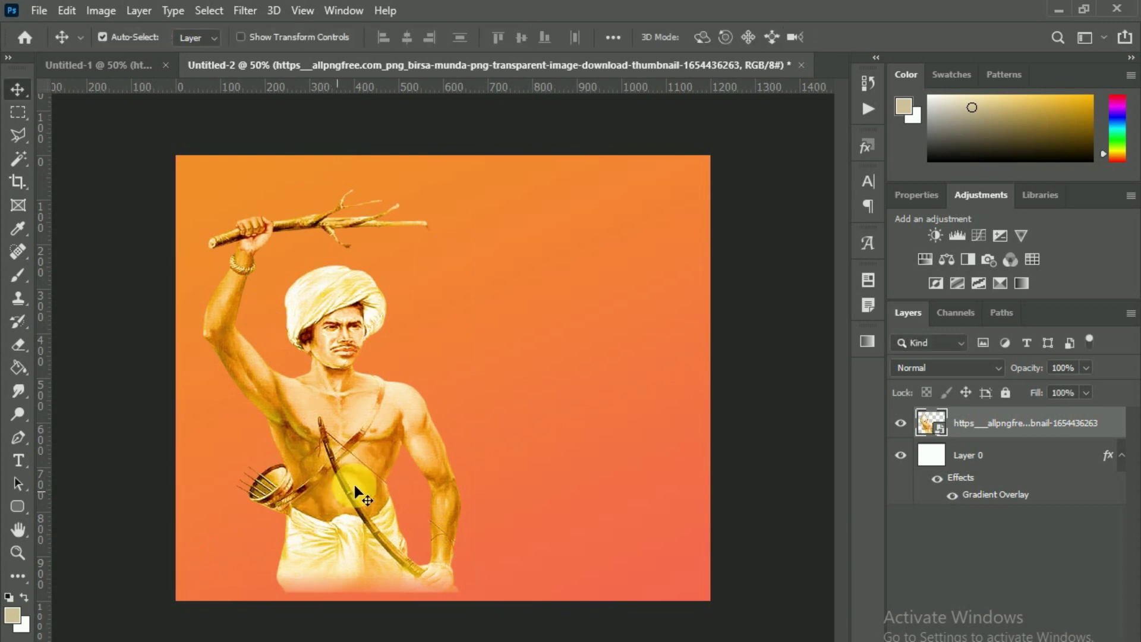
# Lower the portrait 56 px so its base rests on the bottom edge
pyautogui.moveTo(360, 319); pyautogui.dragTo(124, 73)
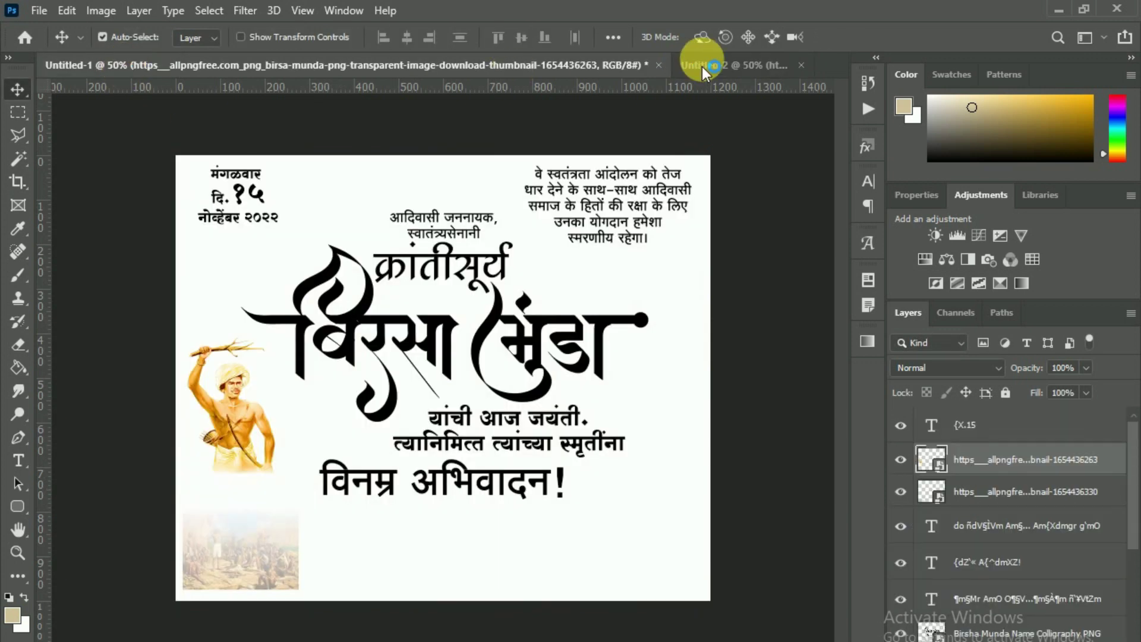
pyautogui.click(712, 59)
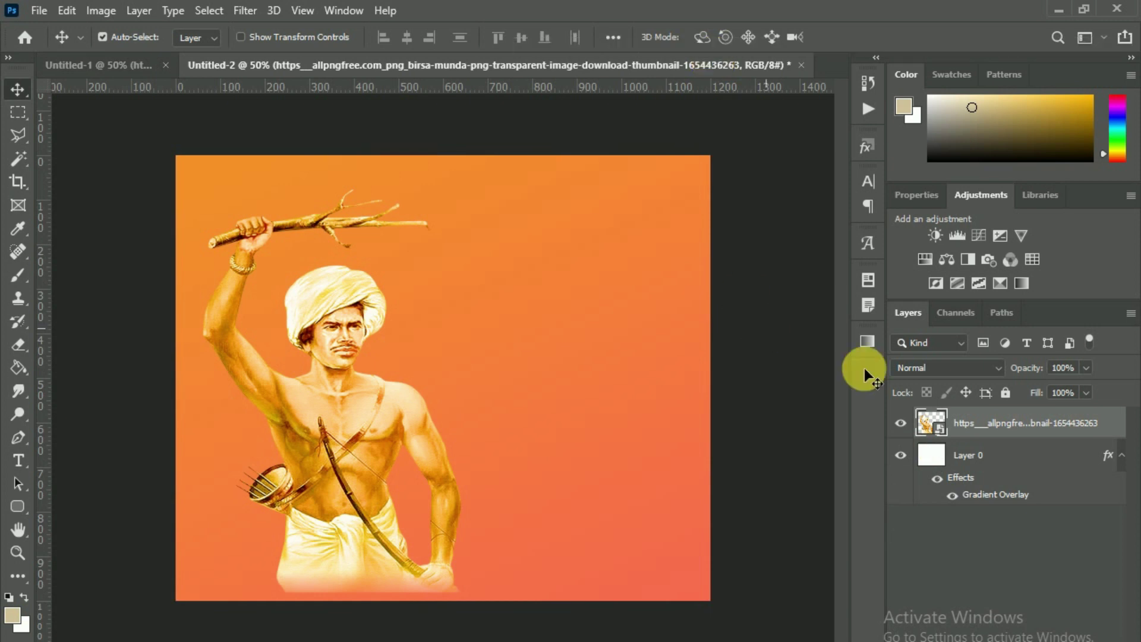
pyautogui.moveTo(337, 422)
pyautogui.mouseDown()
pyautogui.moveTo(343, 438)
pyautogui.moveTo(371, 438)
pyautogui.mouseUp()
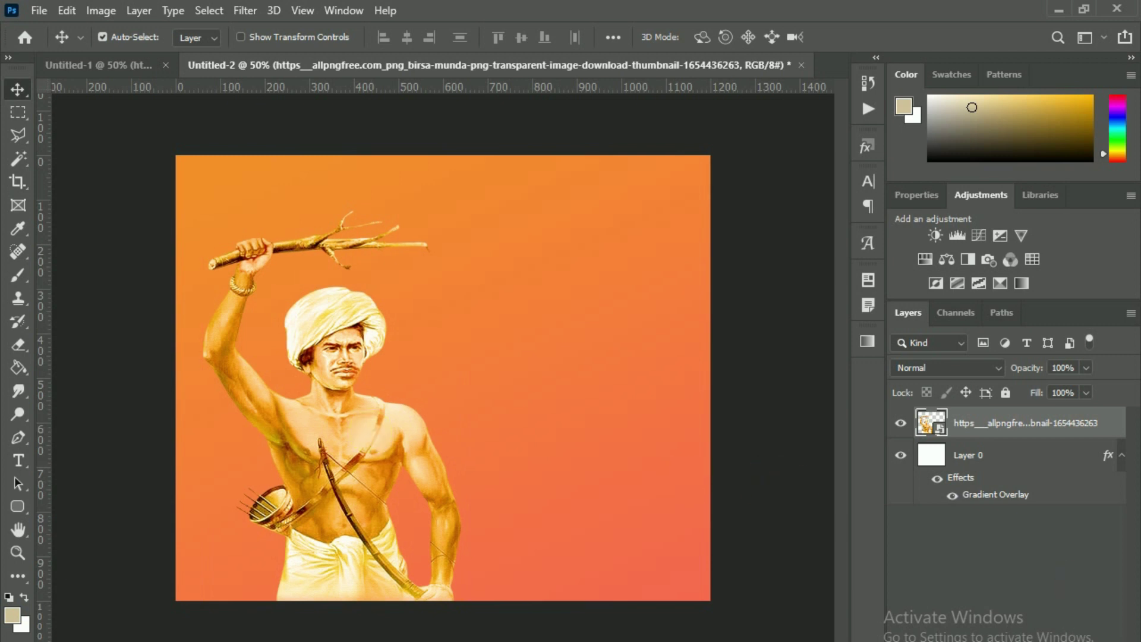
# On a new layer, draw a 220 × 166 px rounded rectangle at the top-left
pyautogui.hotkey('ctrl', 'shift', 'alt', 'n')
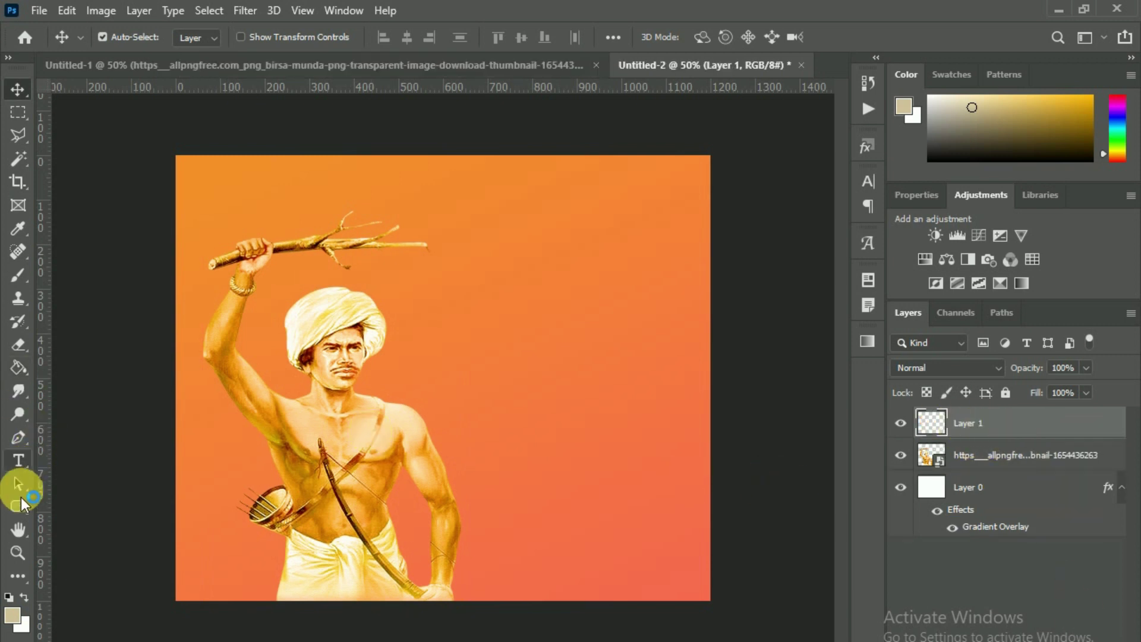
pyautogui.click(94, 521)
pyautogui.moveTo(208, 165); pyautogui.dragTo(309, 239)
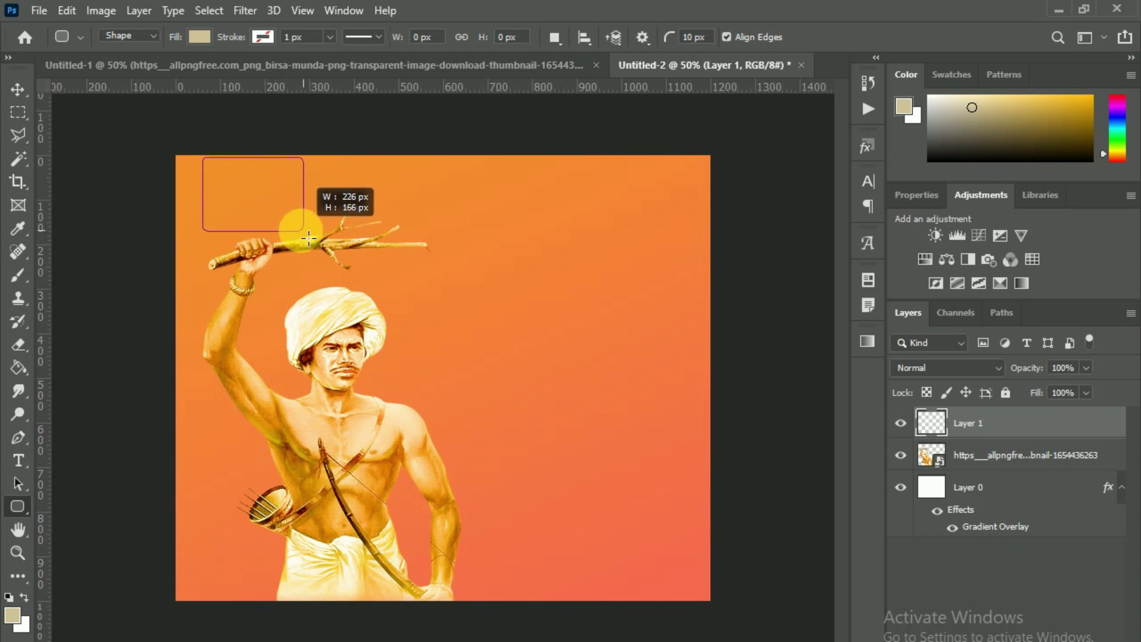
pyautogui.moveTo(309, 238); pyautogui.dragTo(307, 239)
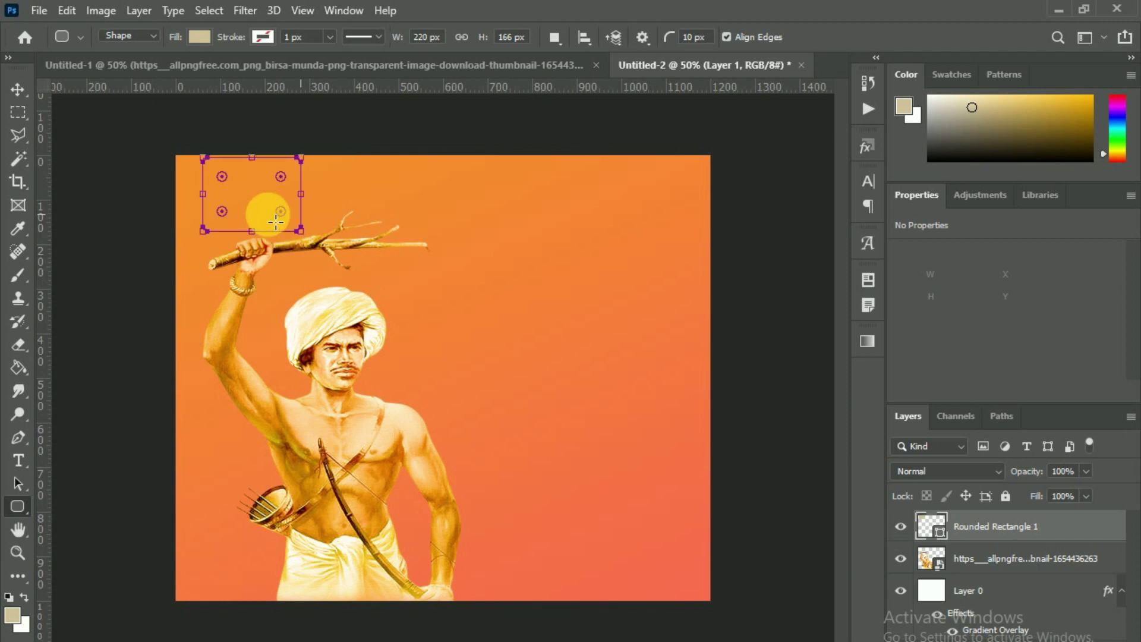
# Fill the rectangle with the sampled background orange and add an empty layer above
pyautogui.click(198, 39)
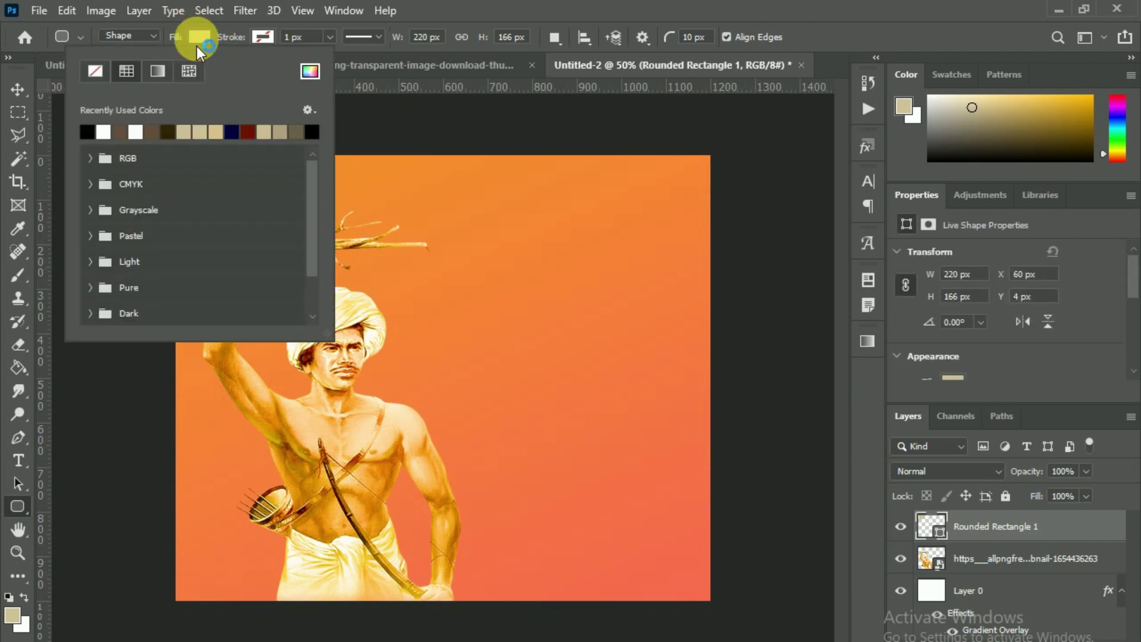
pyautogui.click(309, 71)
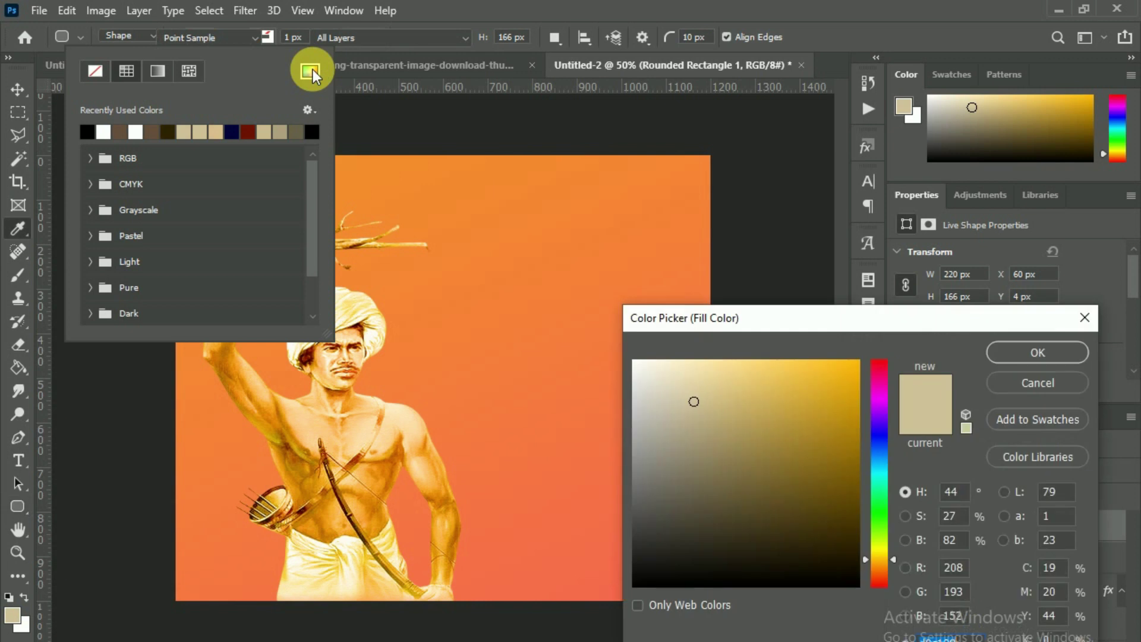
pyautogui.click(458, 522)
pyautogui.click(1015, 354)
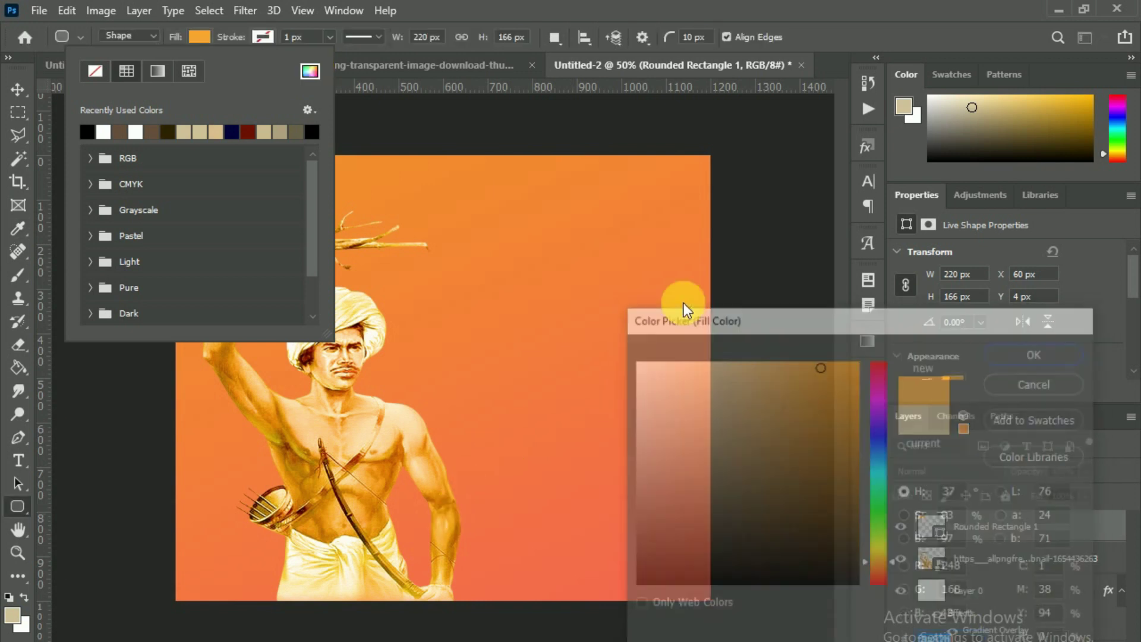
pyautogui.click(18, 89)
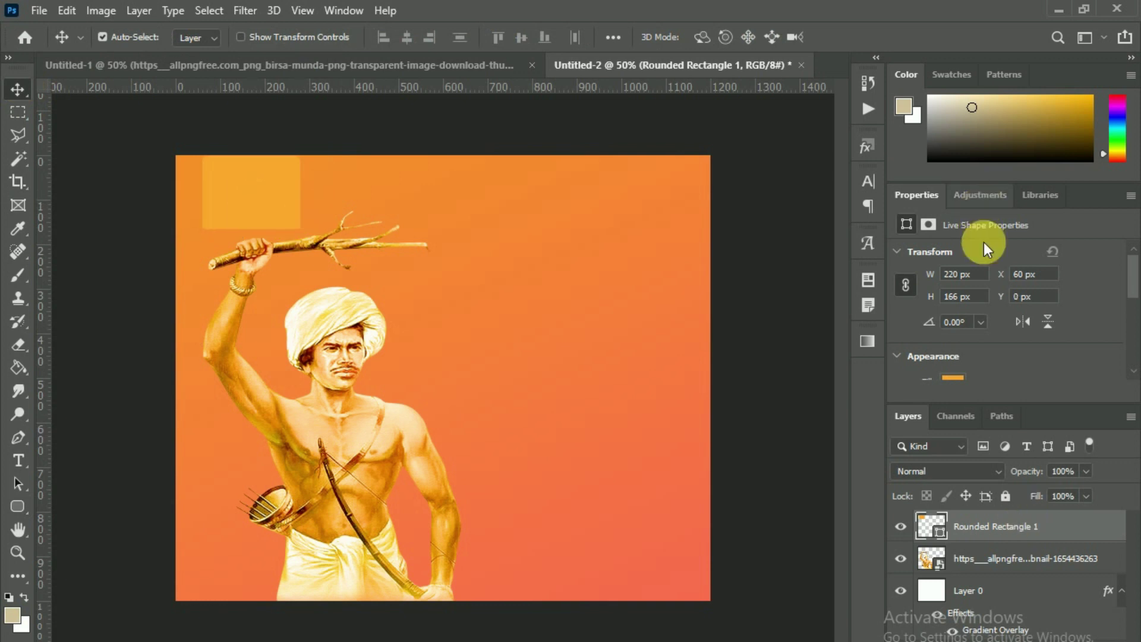
pyautogui.hotkey('ctrl', 'shift', 'alt', 'n')
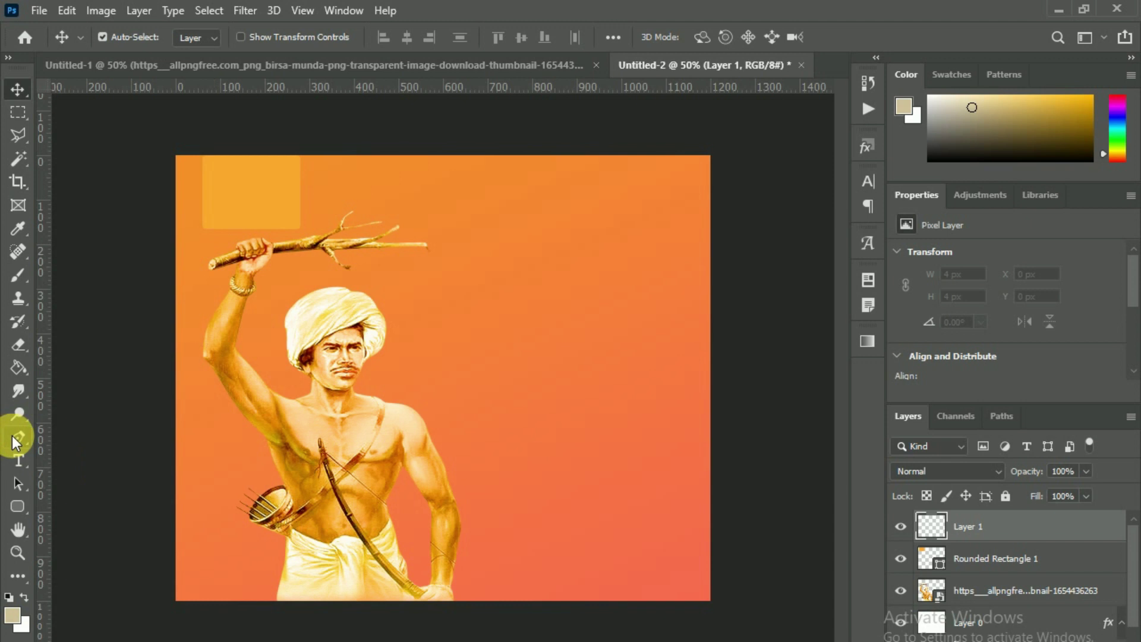
# Add a horizontal guide near the top of the poster
pyautogui.rightClick(17, 438)
pyautogui.click(107, 435)
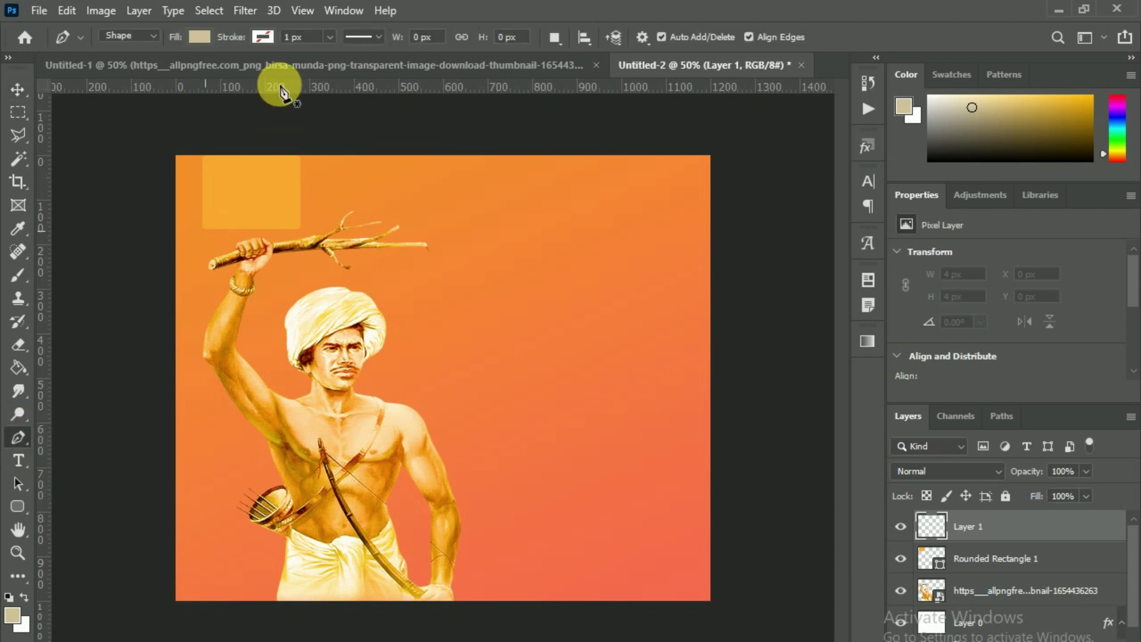
pyautogui.moveTo(282, 92); pyautogui.dragTo(220, 229)
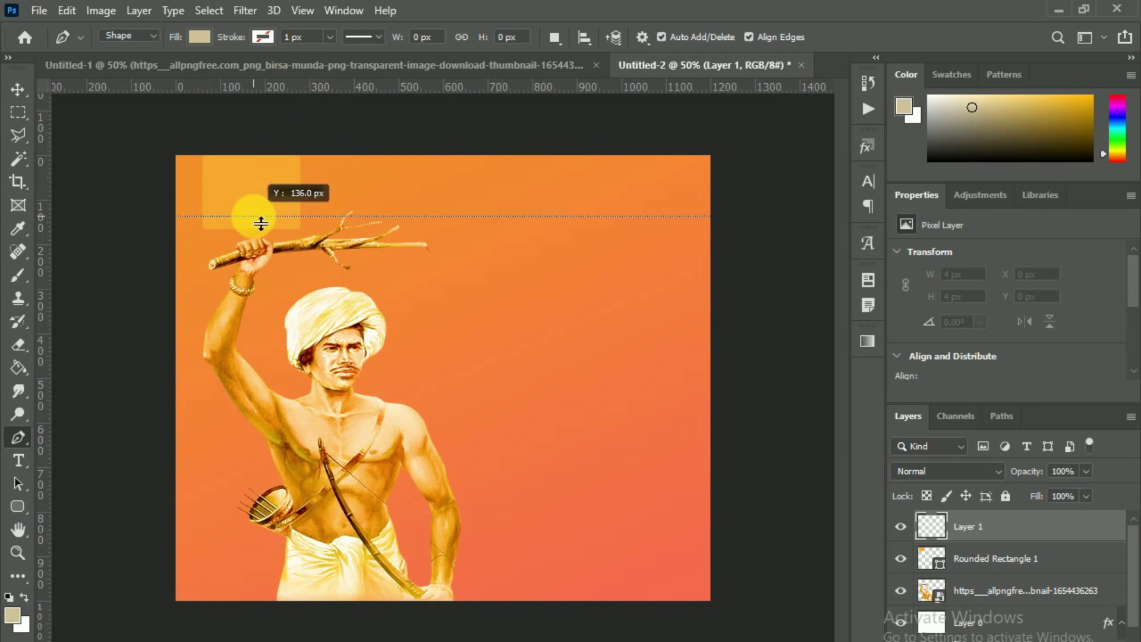
pyautogui.press('v')
pyautogui.press('Delete')
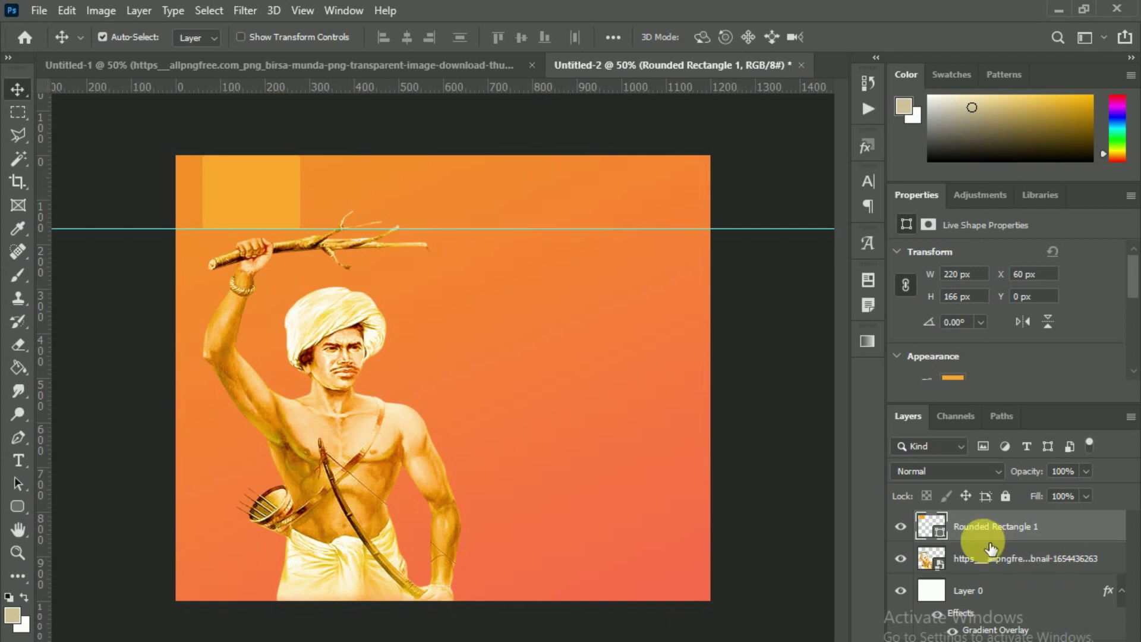
pyautogui.hotkey('ctrl', 'z')
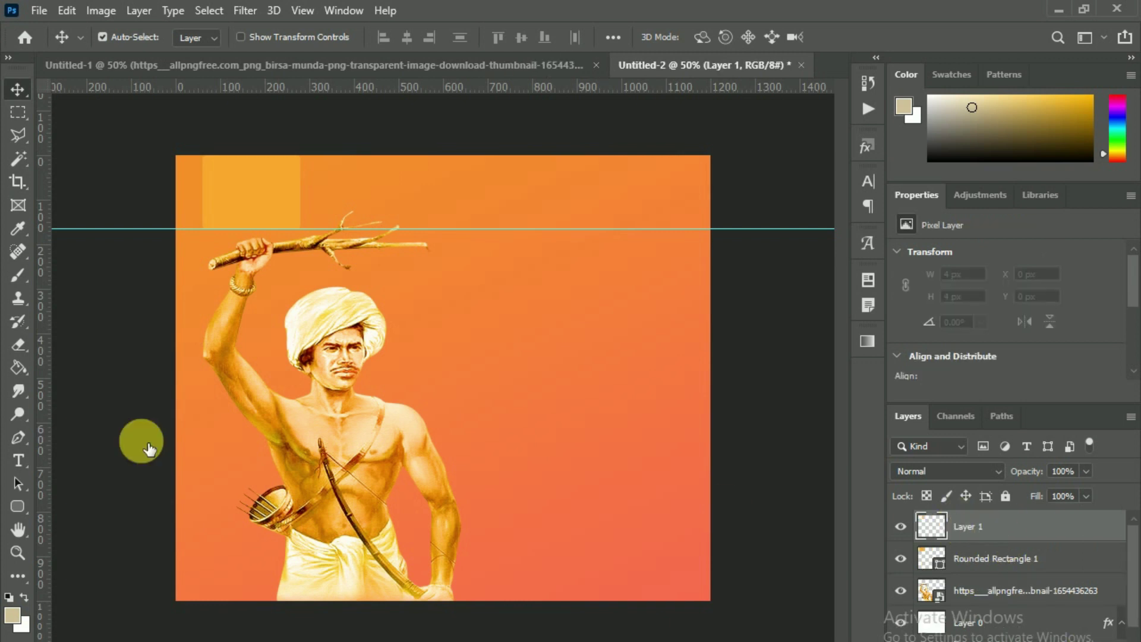
# Draw a small light-beige triangle with the Pen tool at 43% opacity
pyautogui.rightClick(16, 438)
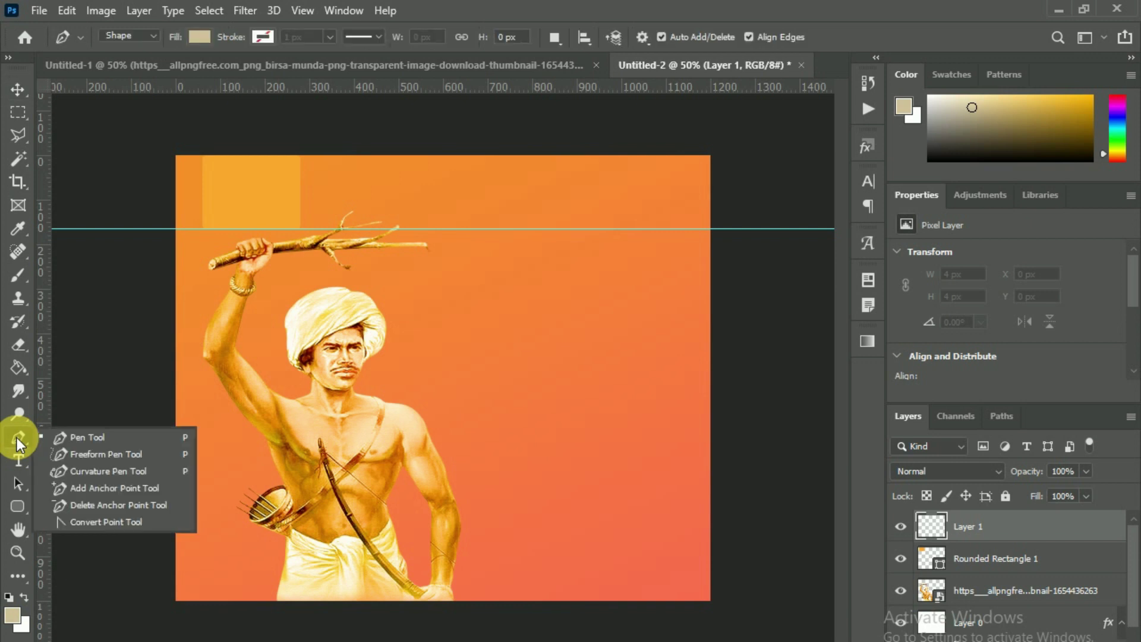
pyautogui.click(87, 436)
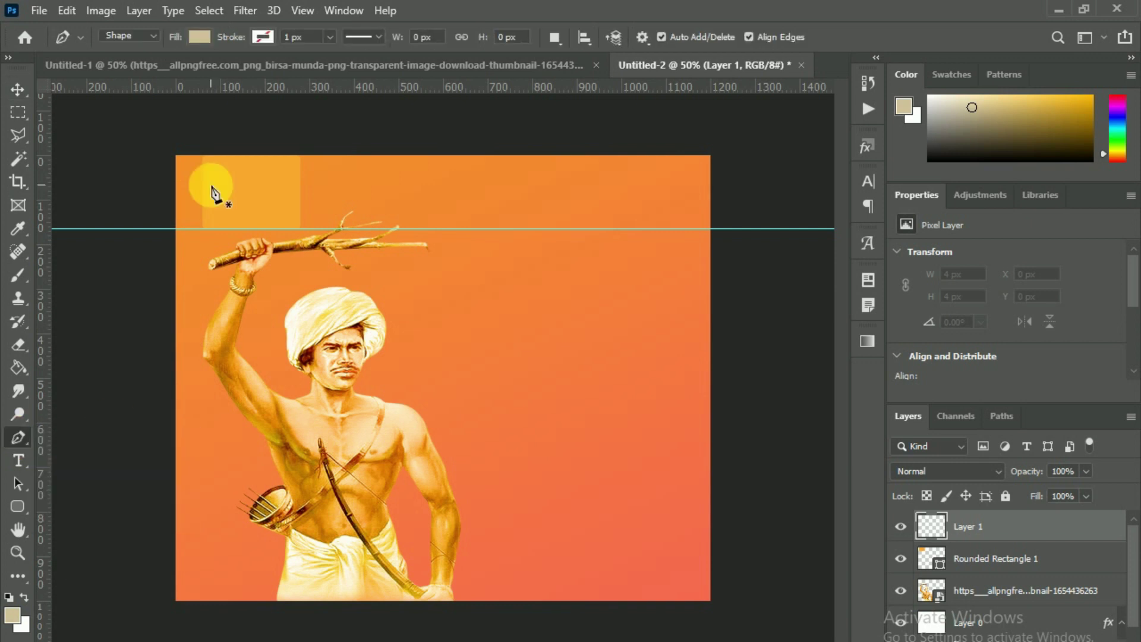
pyautogui.click(198, 225)
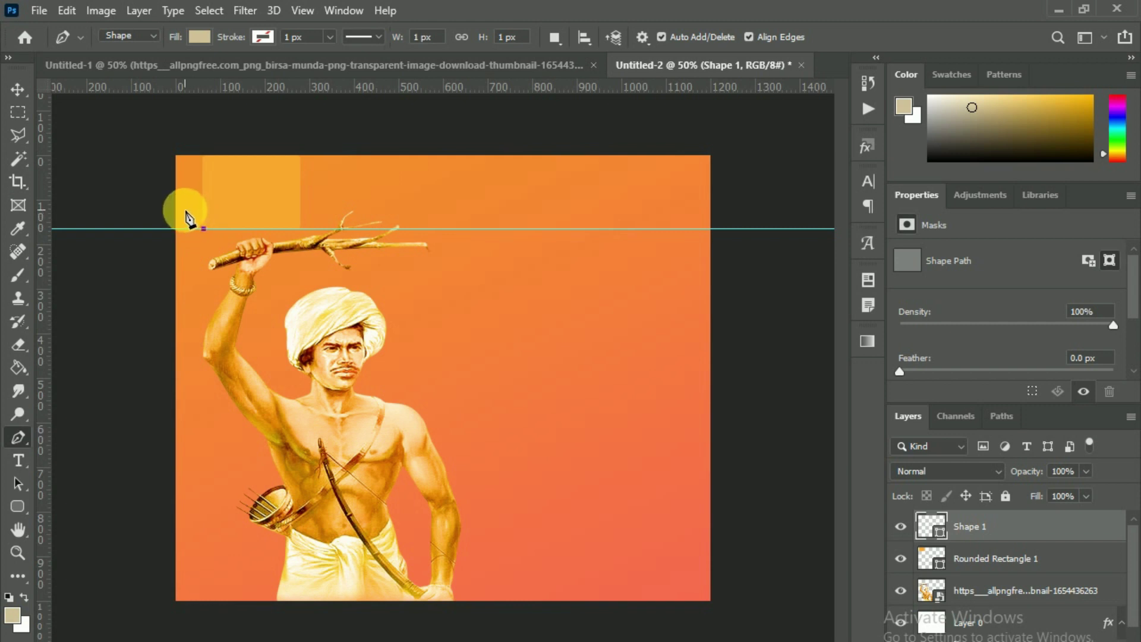
pyautogui.click(204, 227)
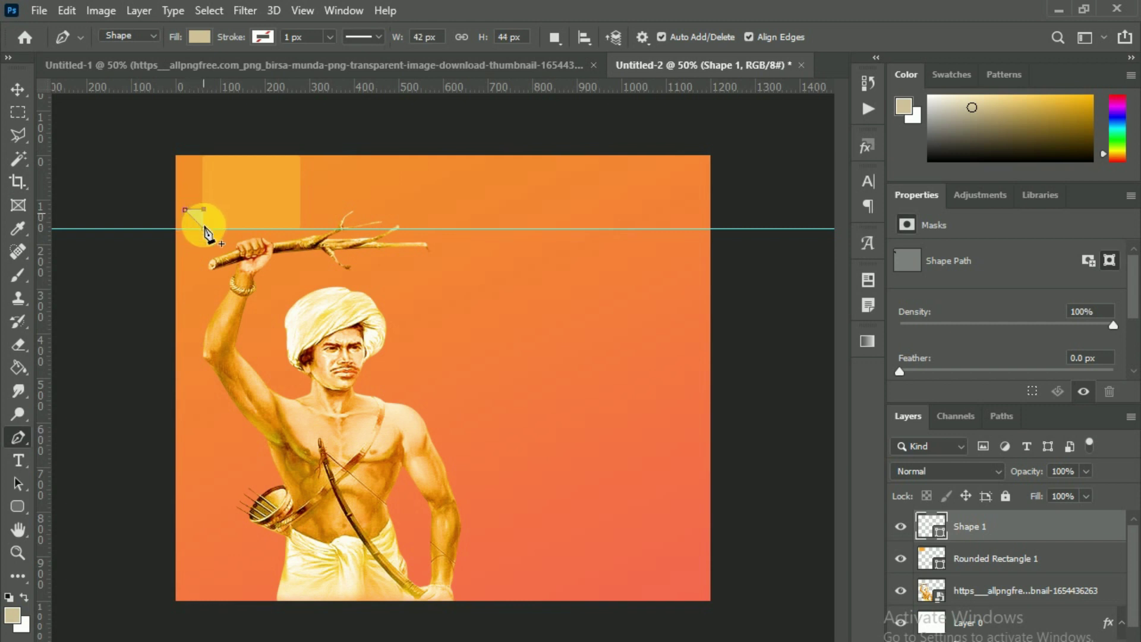
pyautogui.click(199, 36)
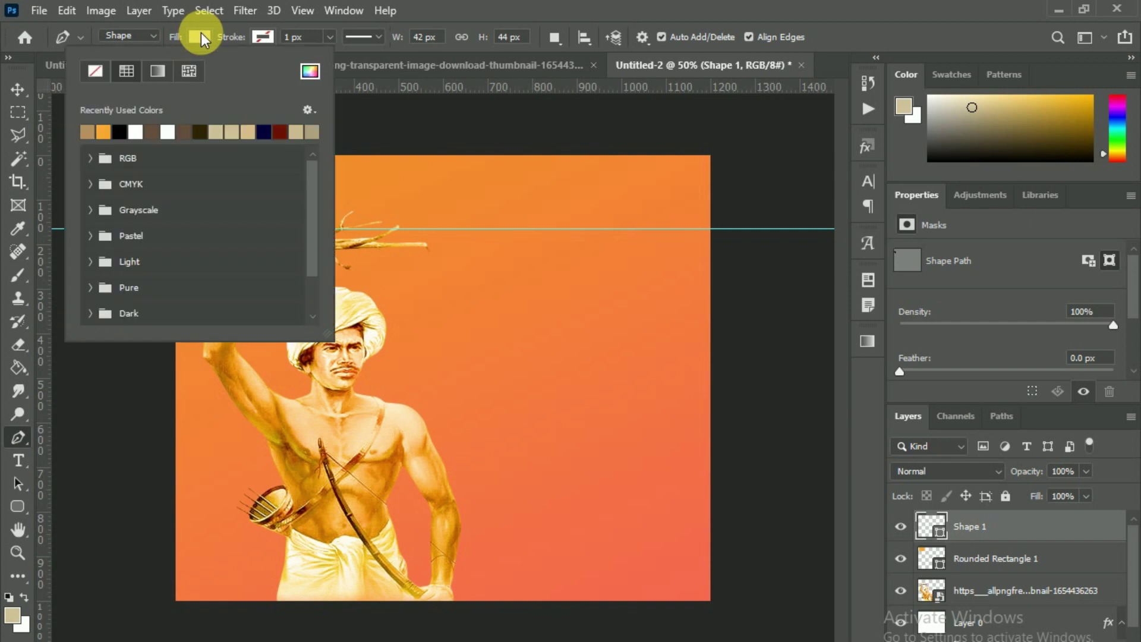
pyautogui.click(97, 132)
pyautogui.click(18, 89)
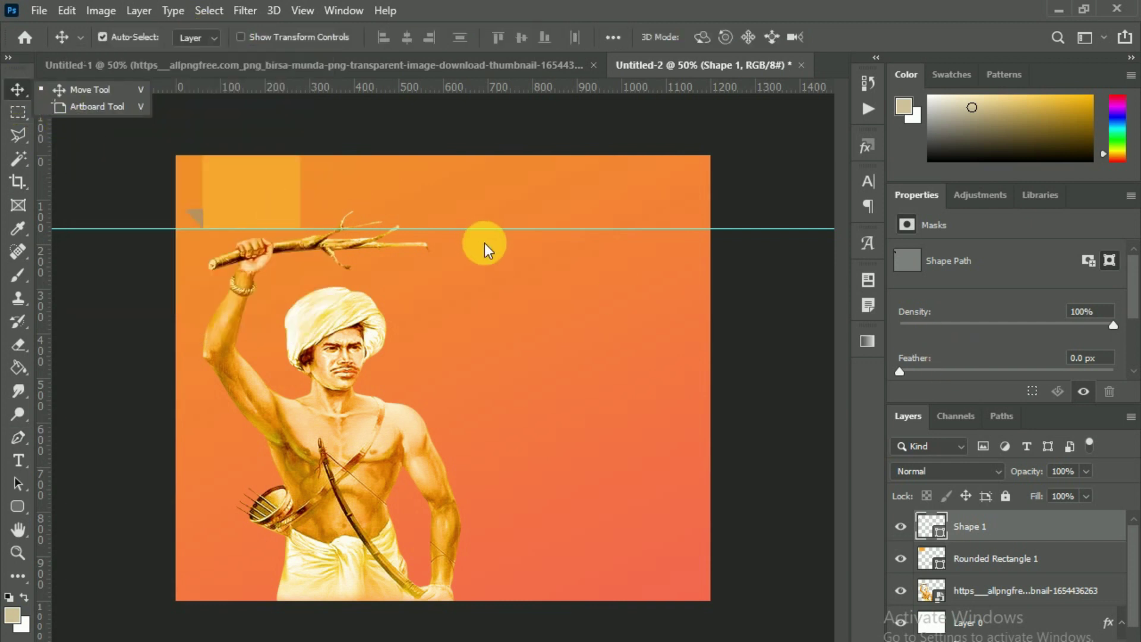
pyautogui.click(60, 91)
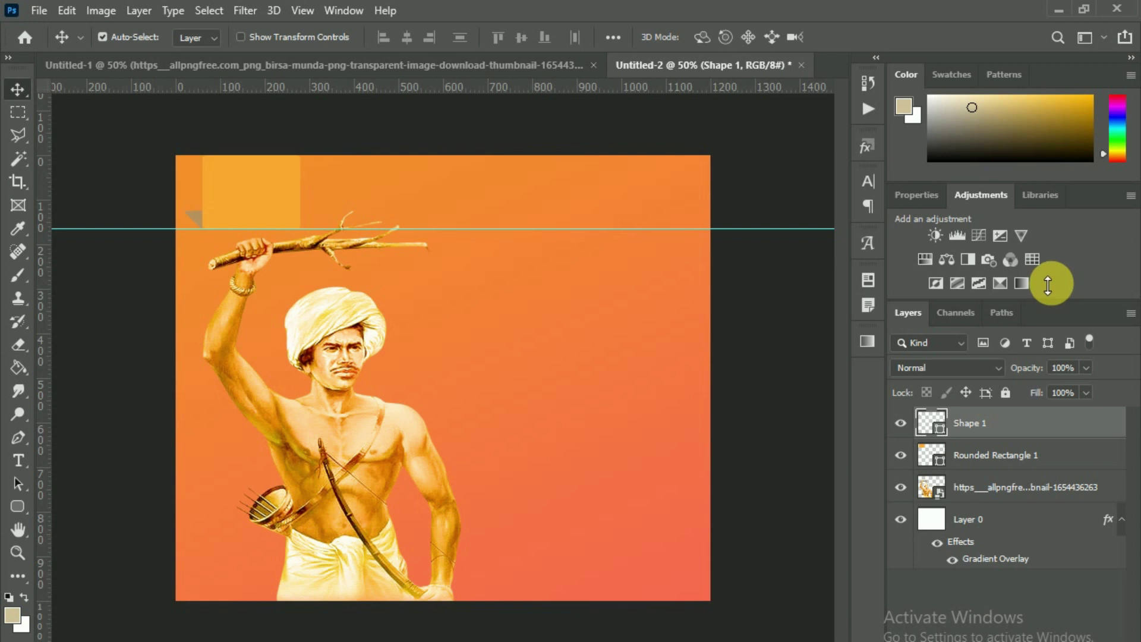
pyautogui.moveTo(1040, 374); pyautogui.dragTo(996, 377)
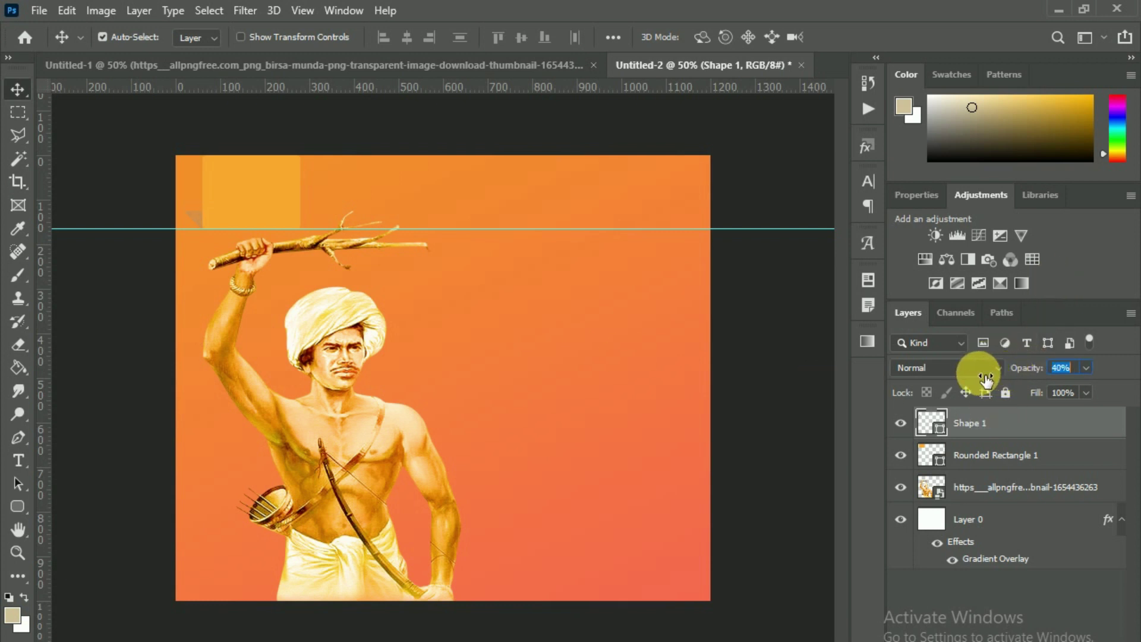
# In Untitled-1, select the three date text layers (day, number, month-year)
pyautogui.click(216, 70)
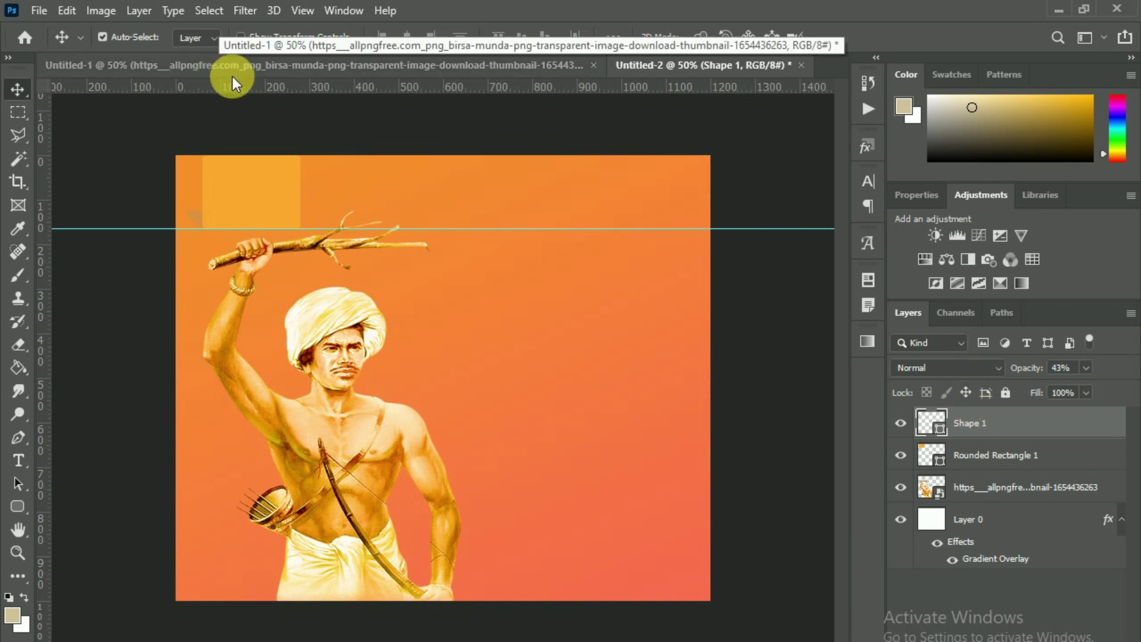
pyautogui.click(237, 176)
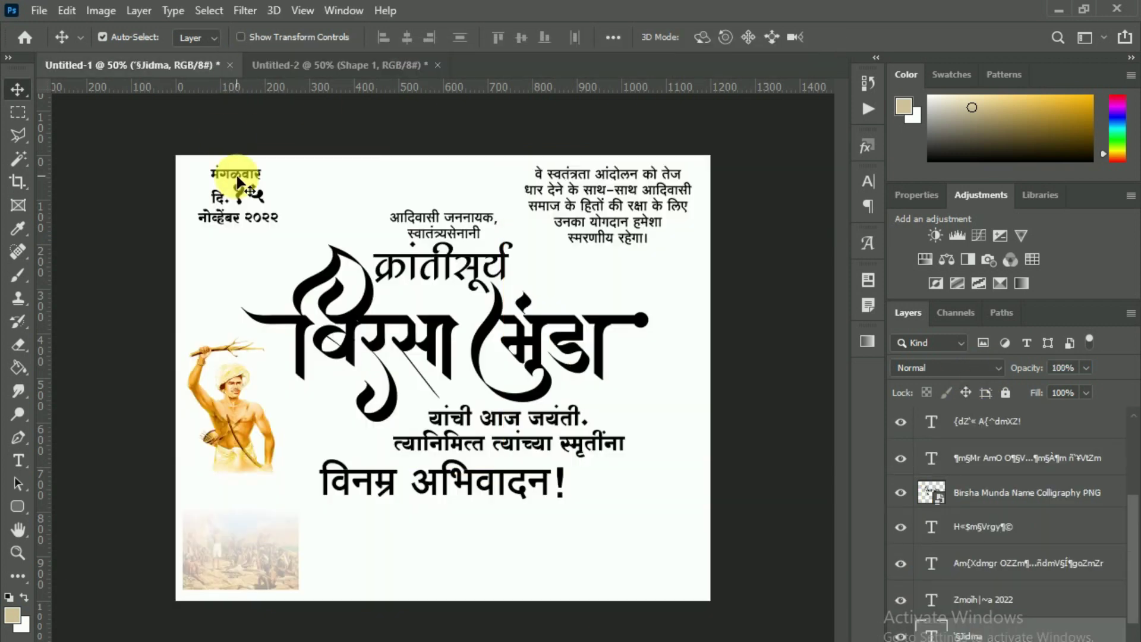
pyautogui.click(252, 222)
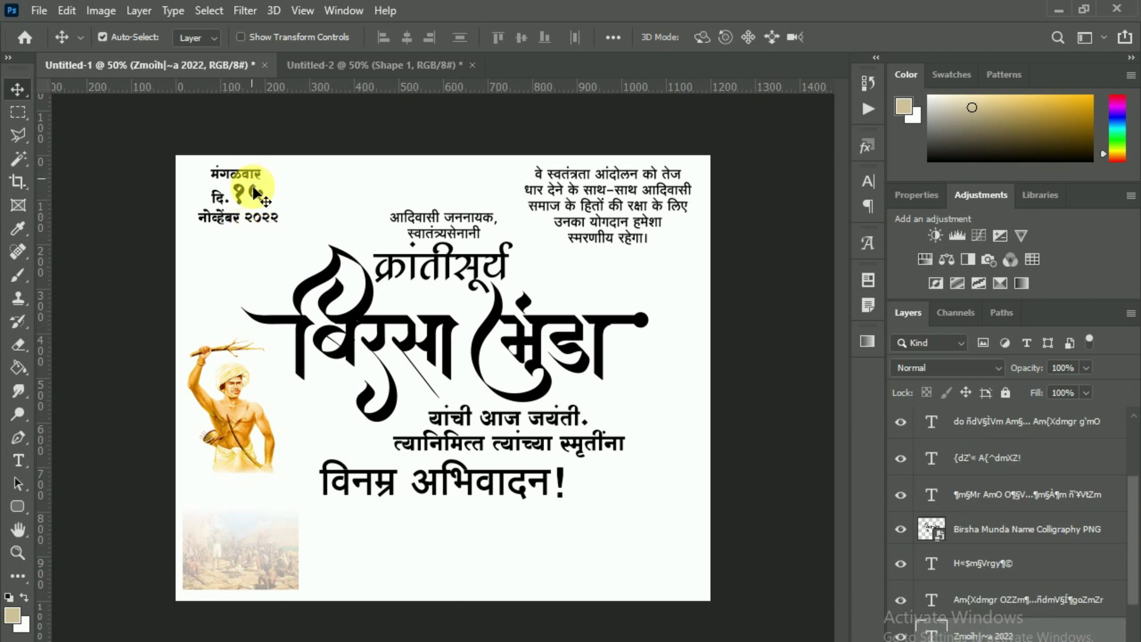
pyautogui.click(254, 196)
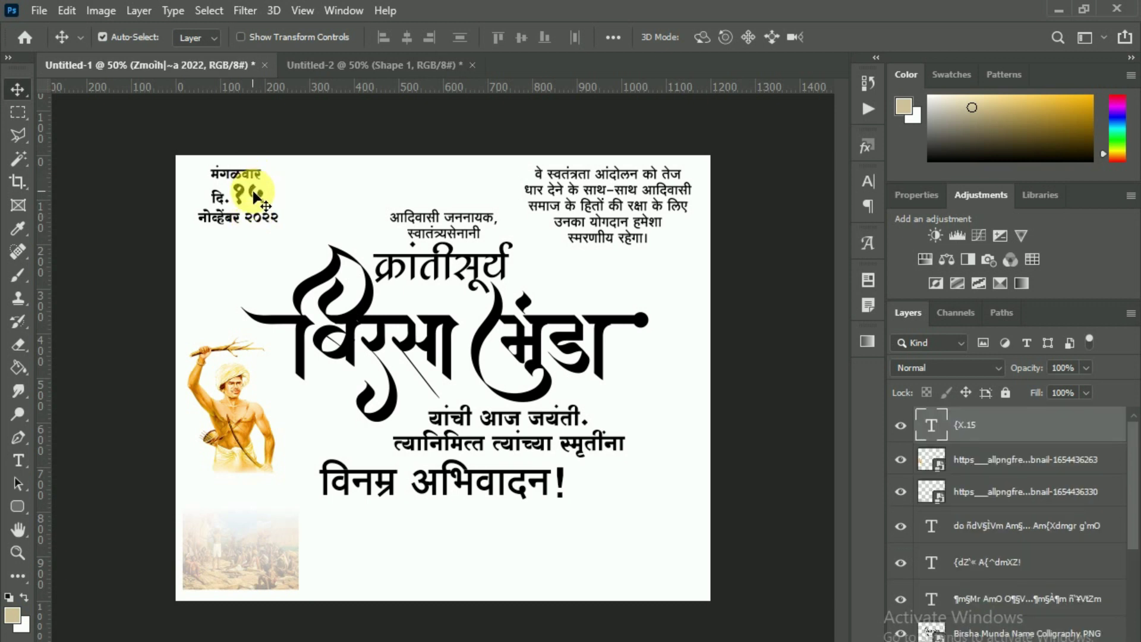
pyautogui.click(252, 178)
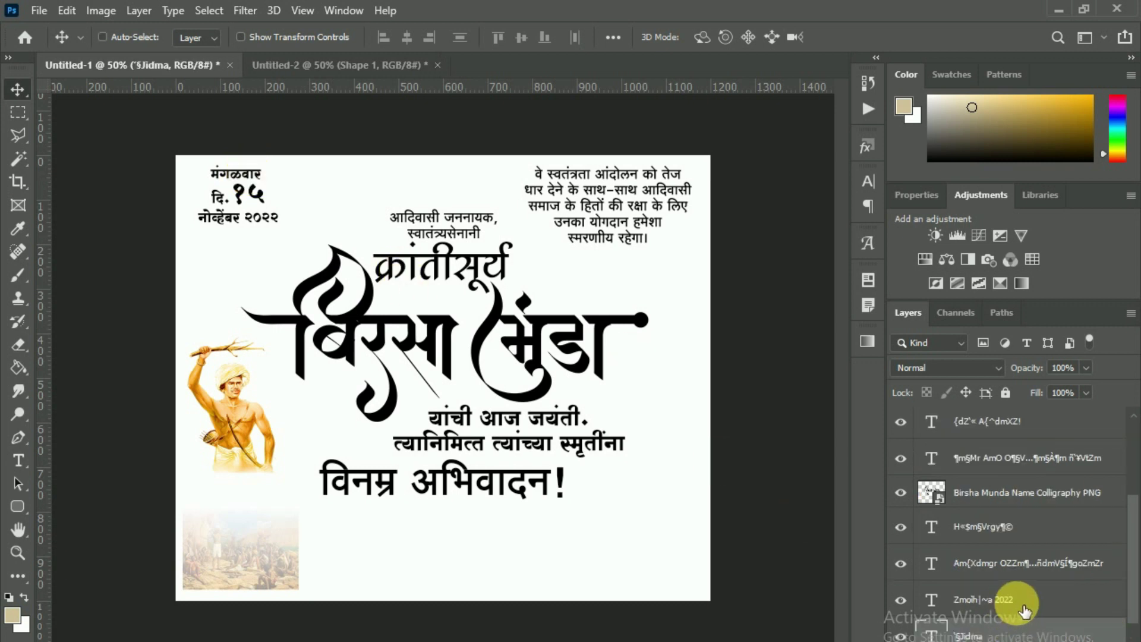
pyautogui.keyDown('ctrl'); pyautogui.click(1005, 602); pyautogui.keyUp('ctrl')
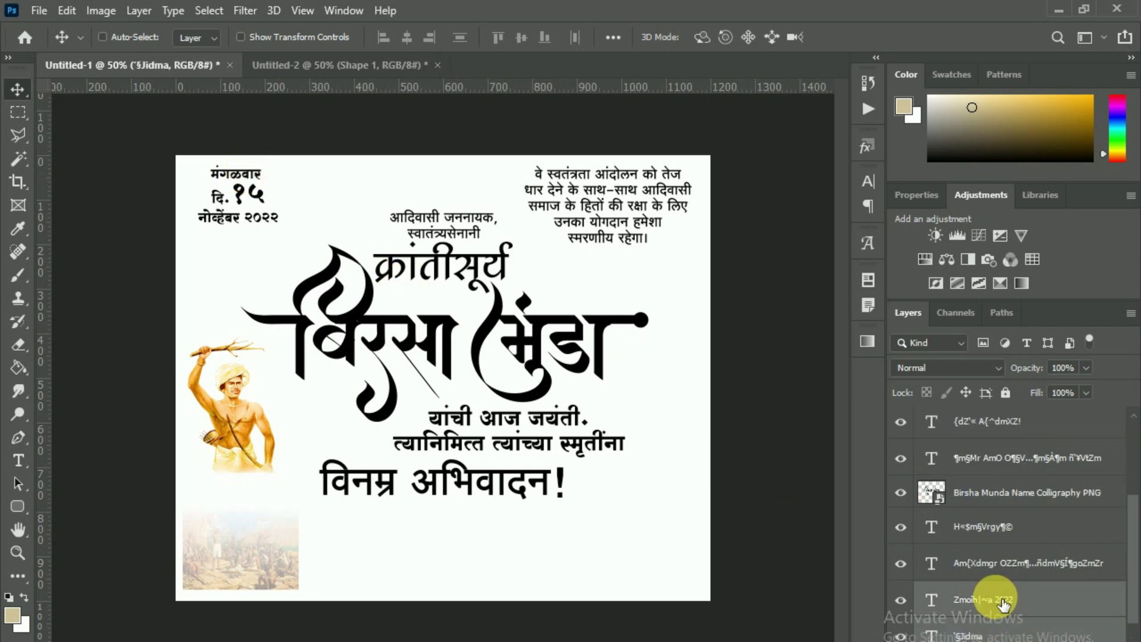
pyautogui.click(1134, 467)
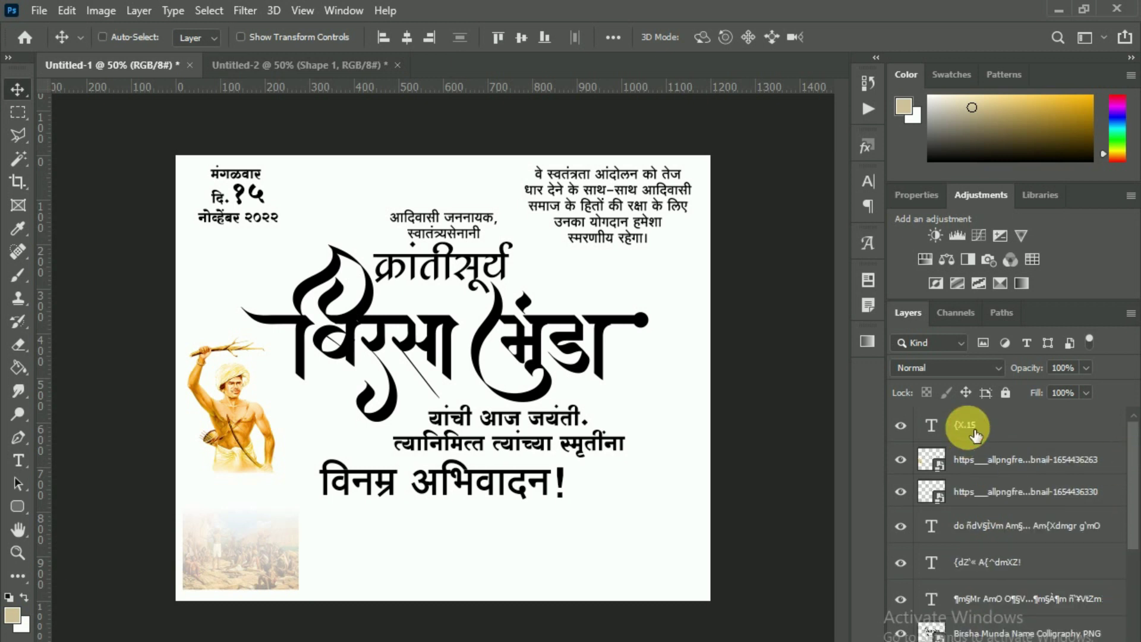
# Drop the date text into the orange poster and place it at the top-left corner
pyautogui.moveTo(975, 436); pyautogui.dragTo(350, 72)
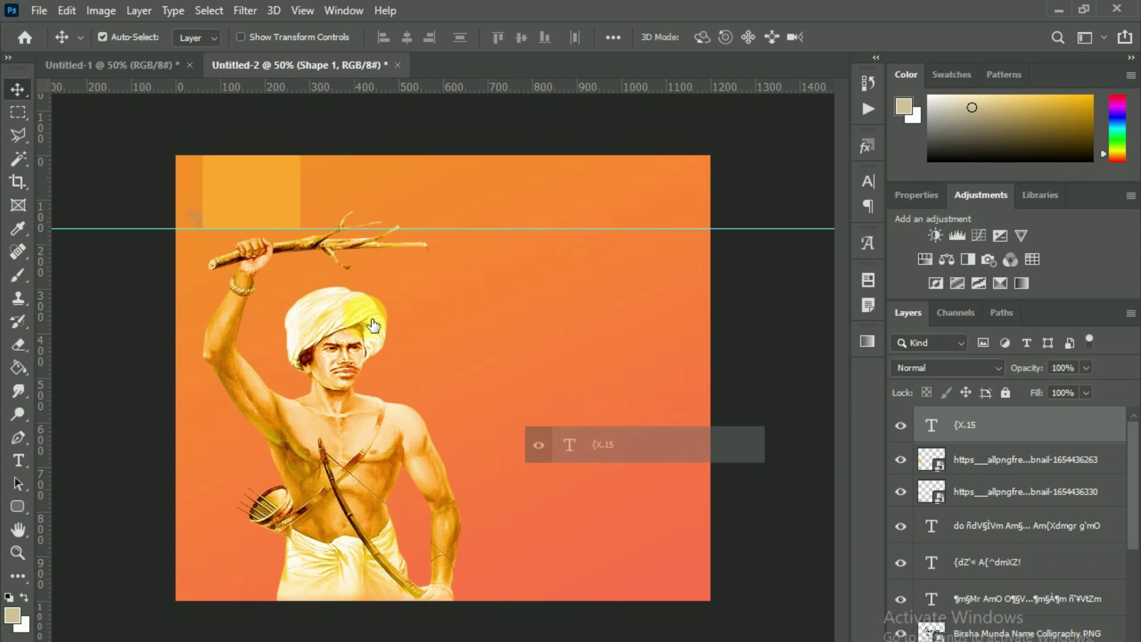
pyautogui.moveTo(351, 71); pyautogui.dragTo(421, 350)
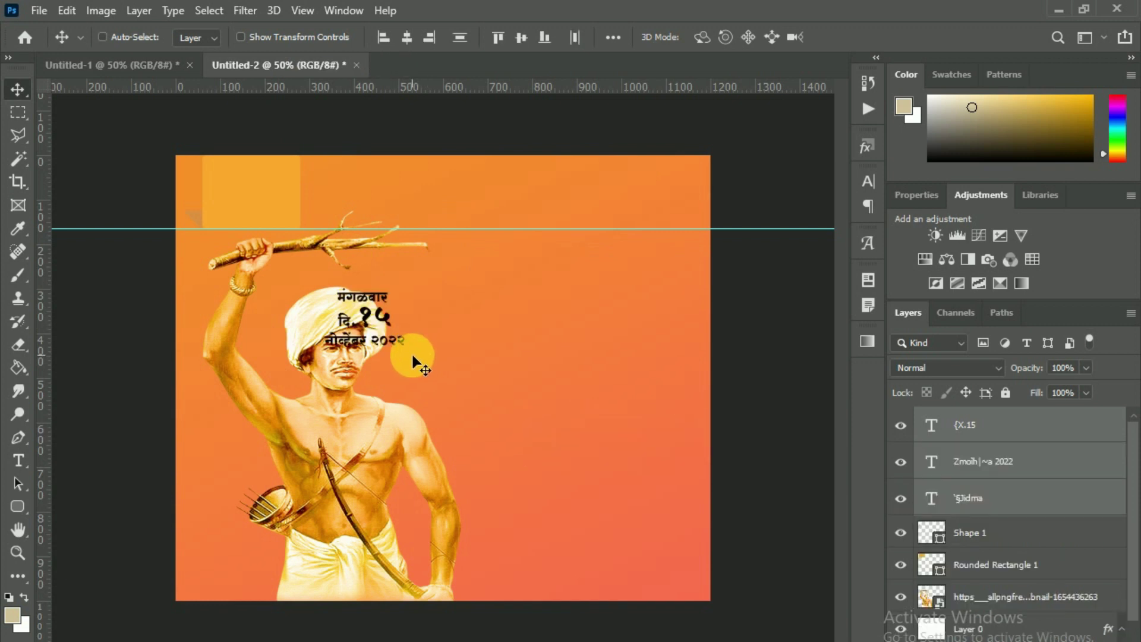
pyautogui.hotkey('ctrl', 't')
pyautogui.moveTo(249, 221); pyautogui.dragTo(266, 190)
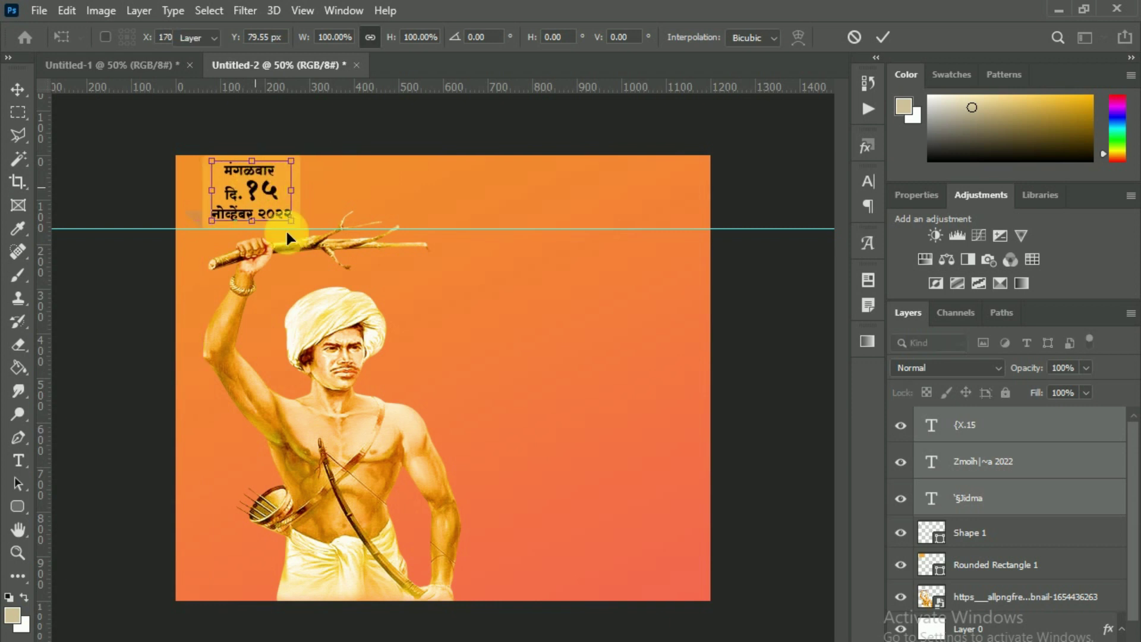
pyautogui.press('Return')
# Recolour the date number line dark red (R117 G3 B3)
pyautogui.click(984, 426)
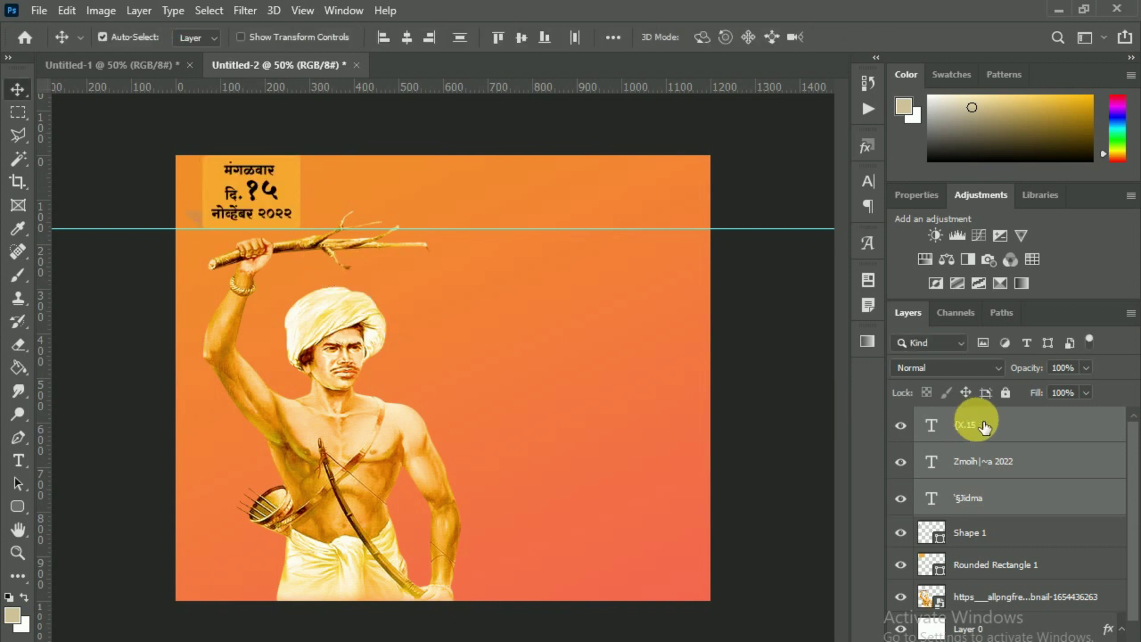
pyautogui.click(937, 430)
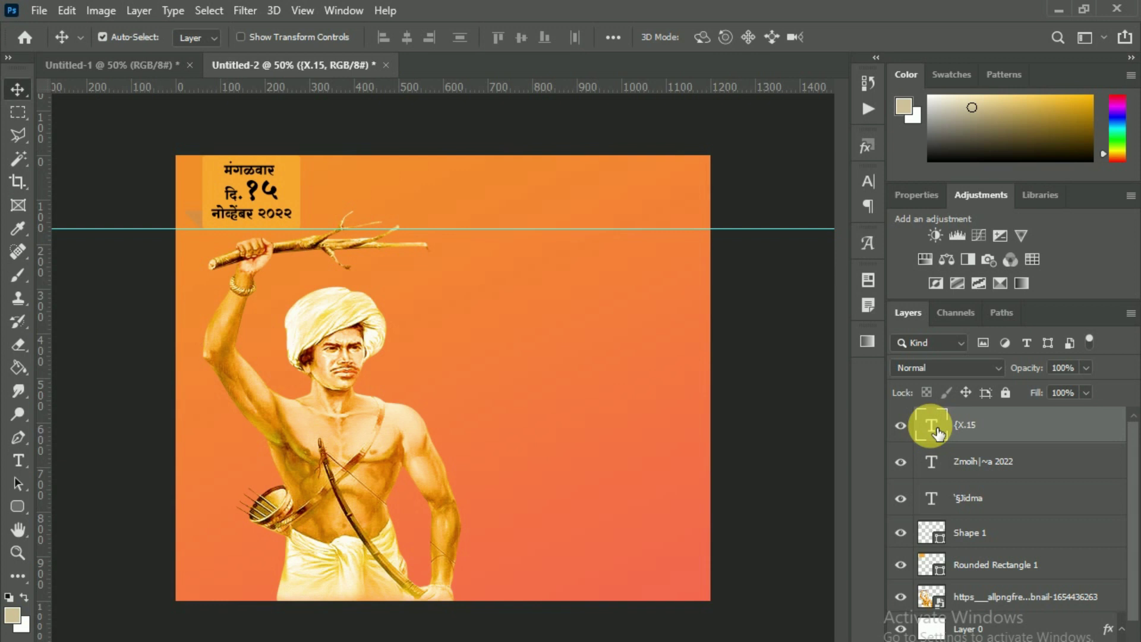
pyautogui.doubleClick(931, 425)
pyautogui.click(713, 37)
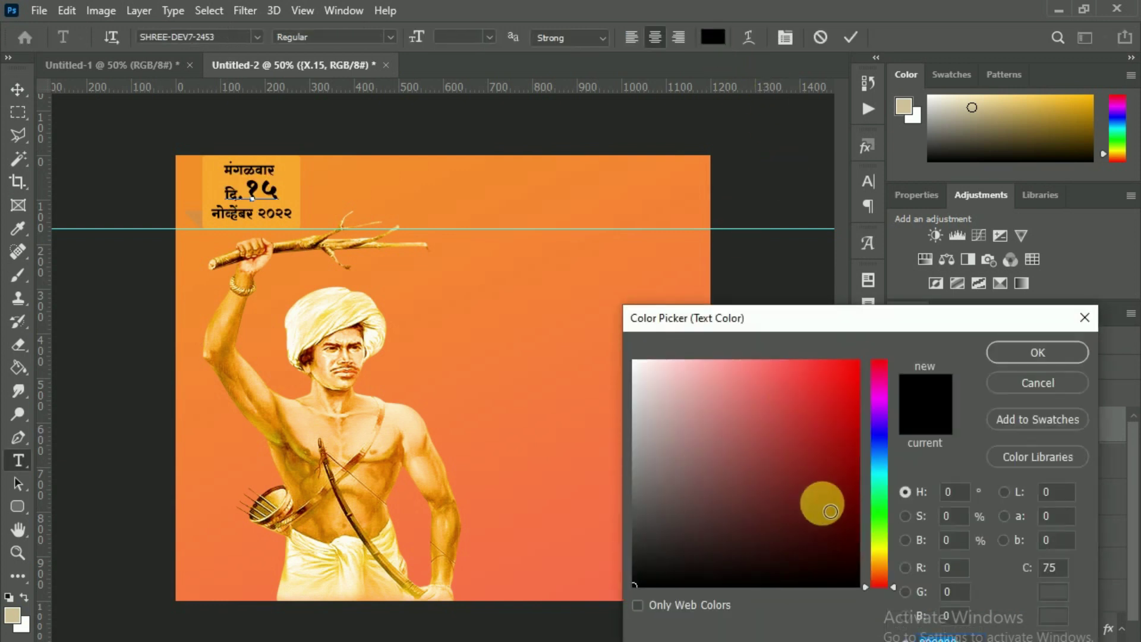
pyautogui.click(855, 481)
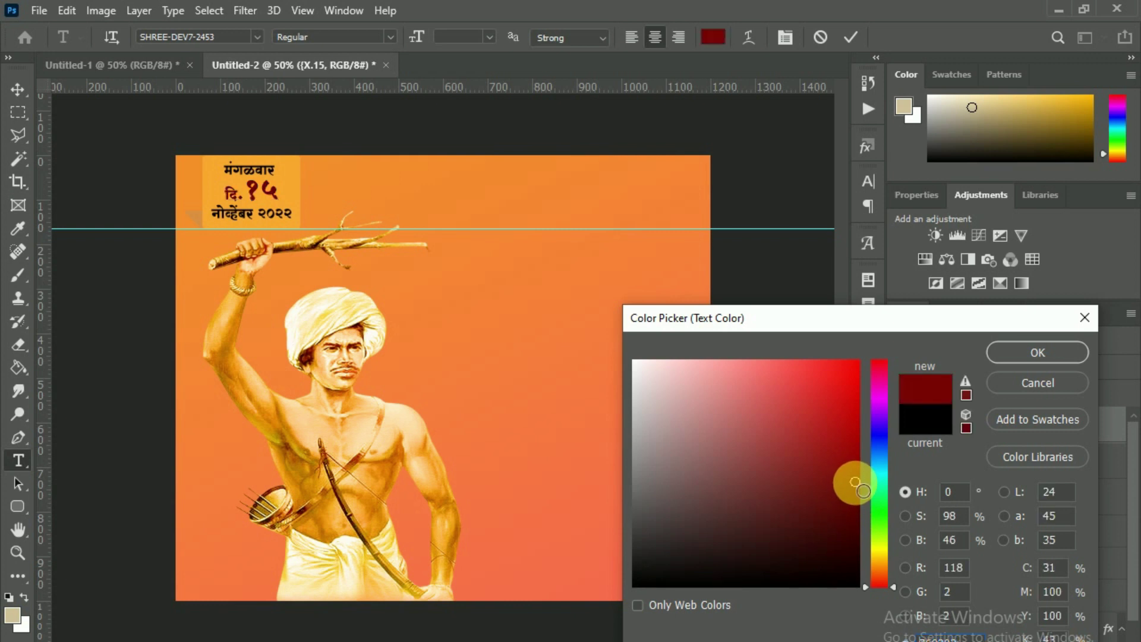
pyautogui.click(1020, 353)
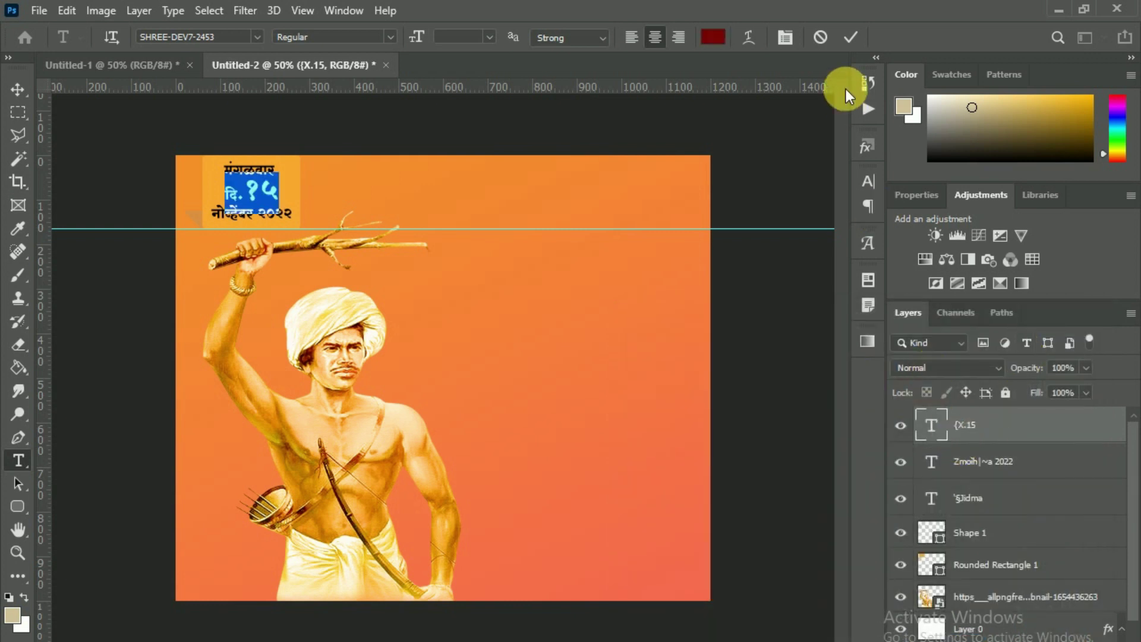
# Recolour the month-year line to the same dark red
pyautogui.doubleClick(932, 463)
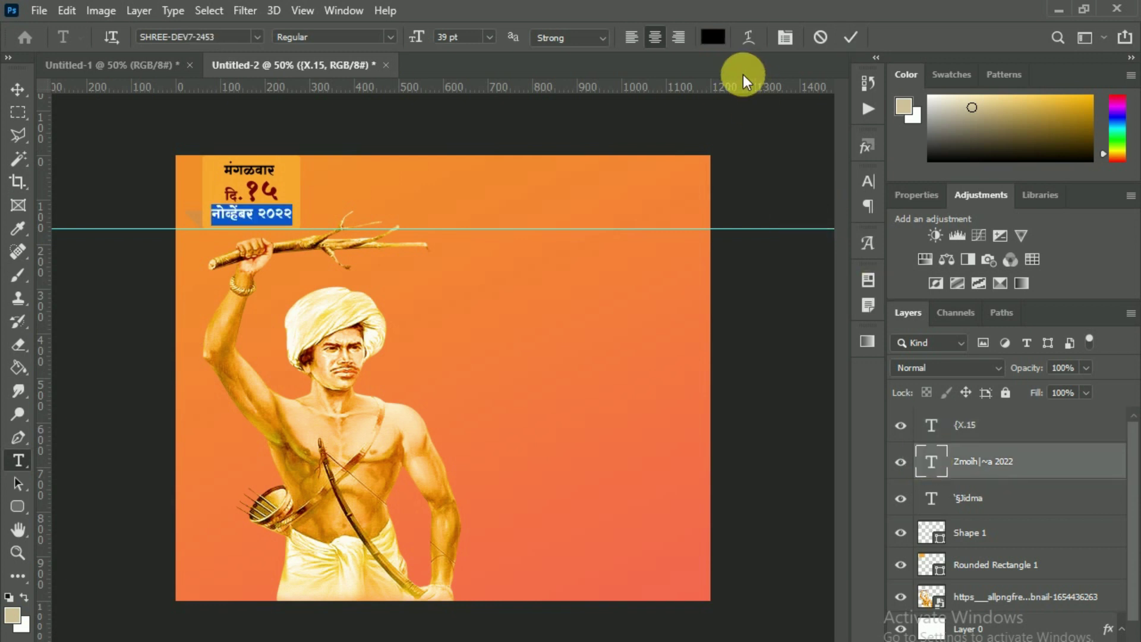
pyautogui.click(721, 39)
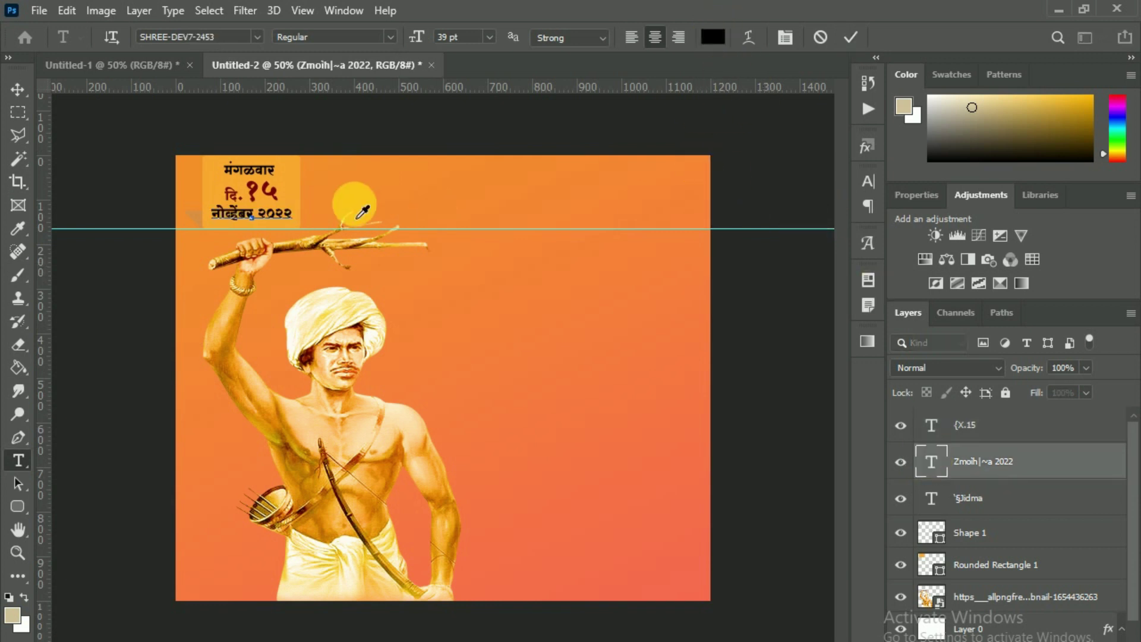
pyautogui.click(278, 204)
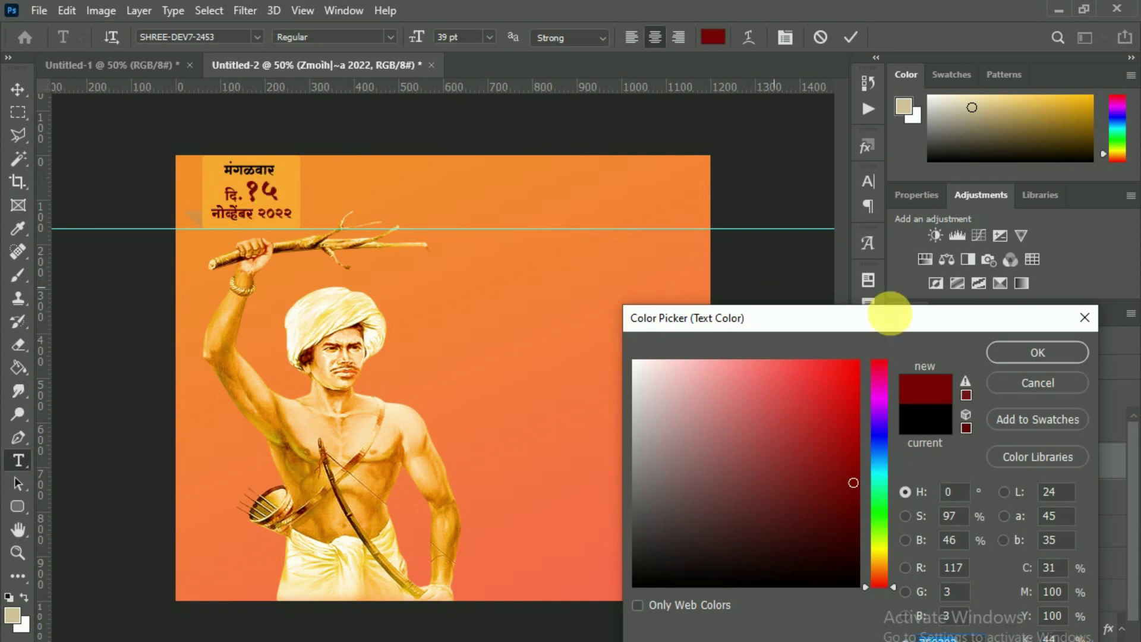
pyautogui.click(1017, 357)
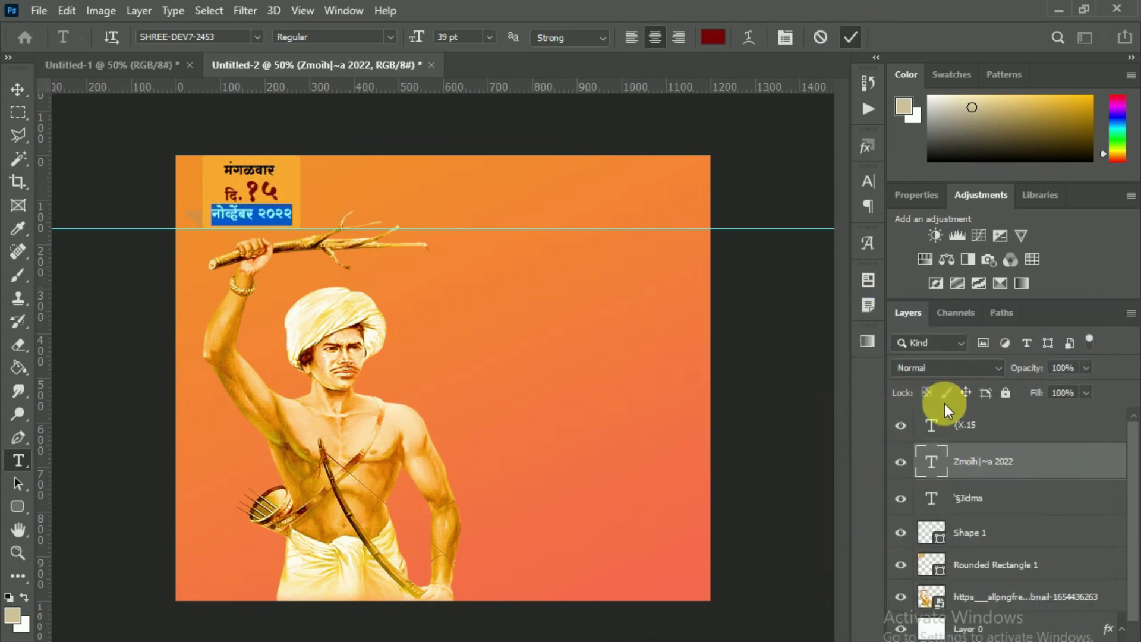
pyautogui.hotkey('ctrl', 'Return')
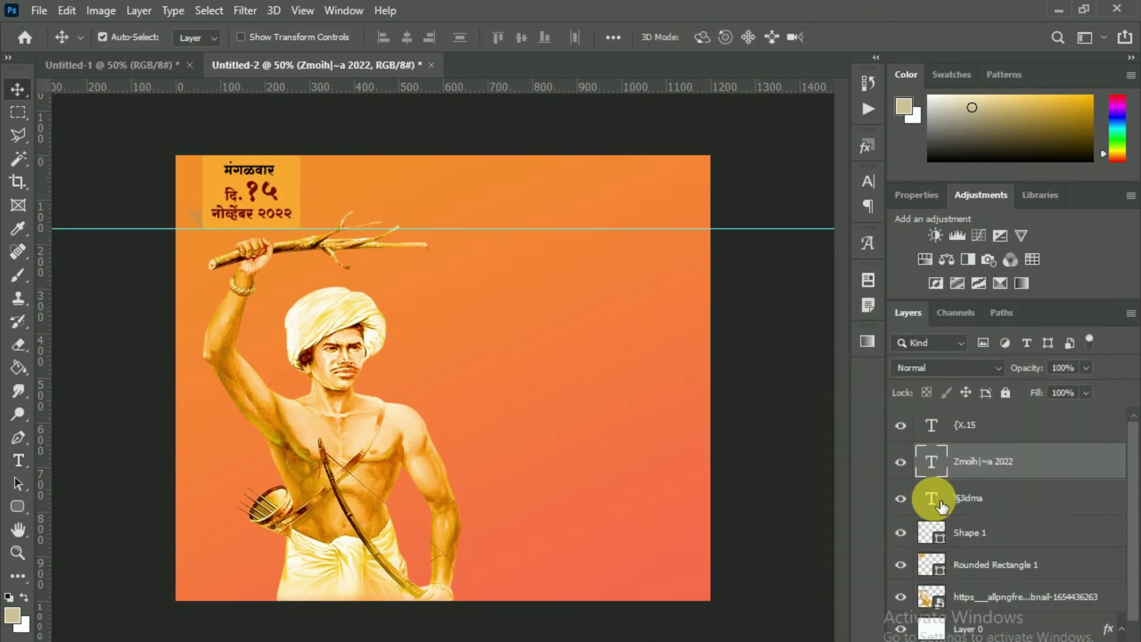
# Recolour the weekday line dark red as well
pyautogui.click(938, 504)
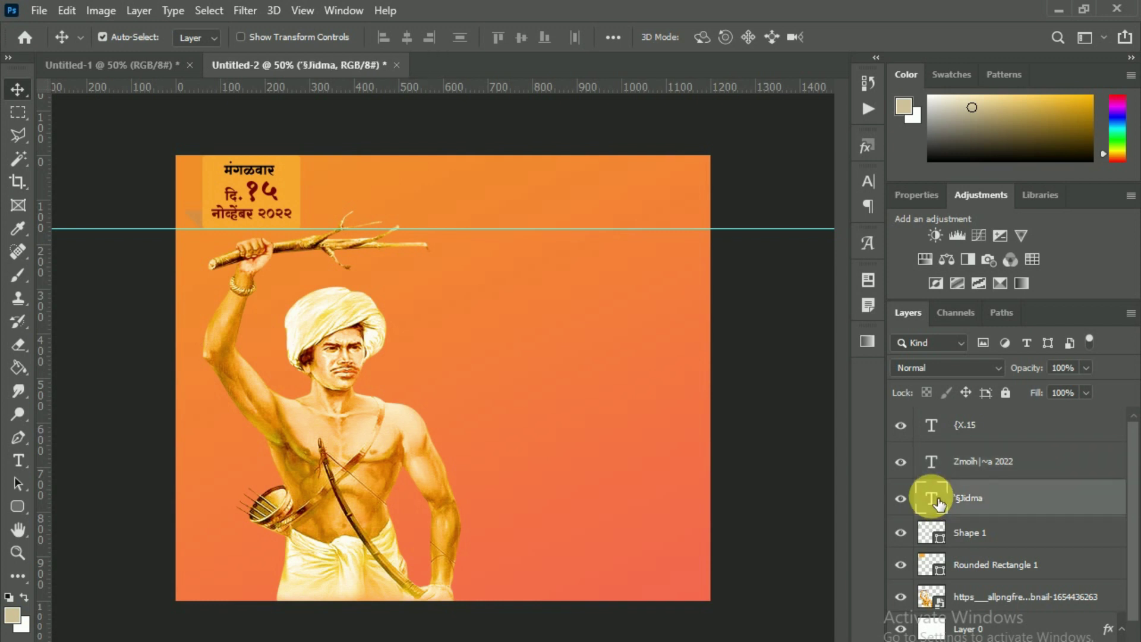
pyautogui.doubleClick(939, 504)
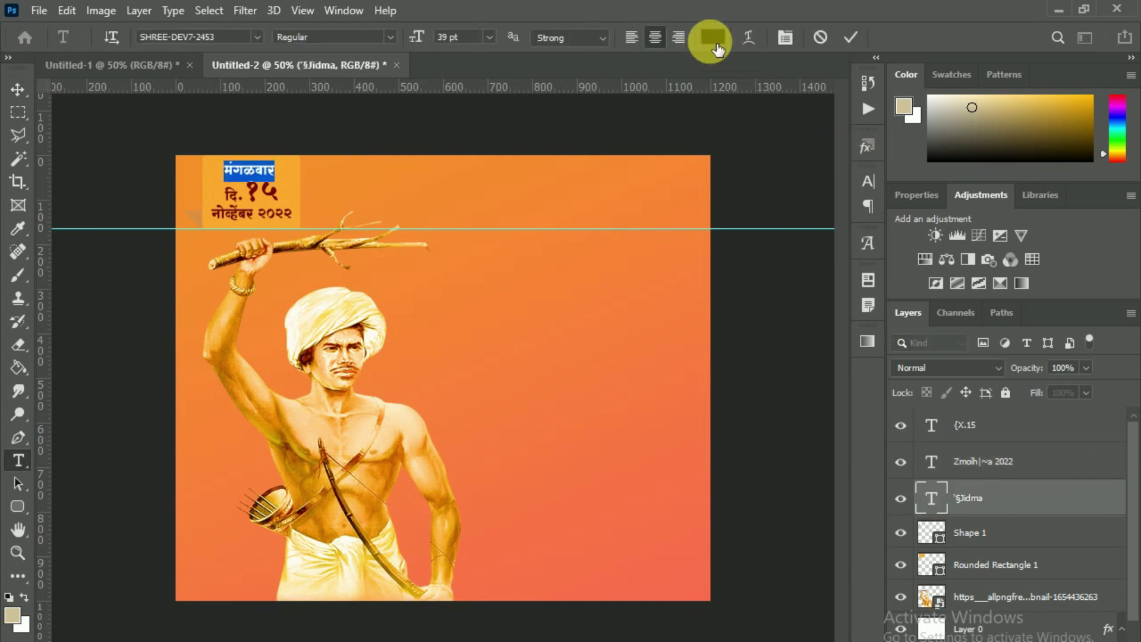
pyautogui.click(714, 36)
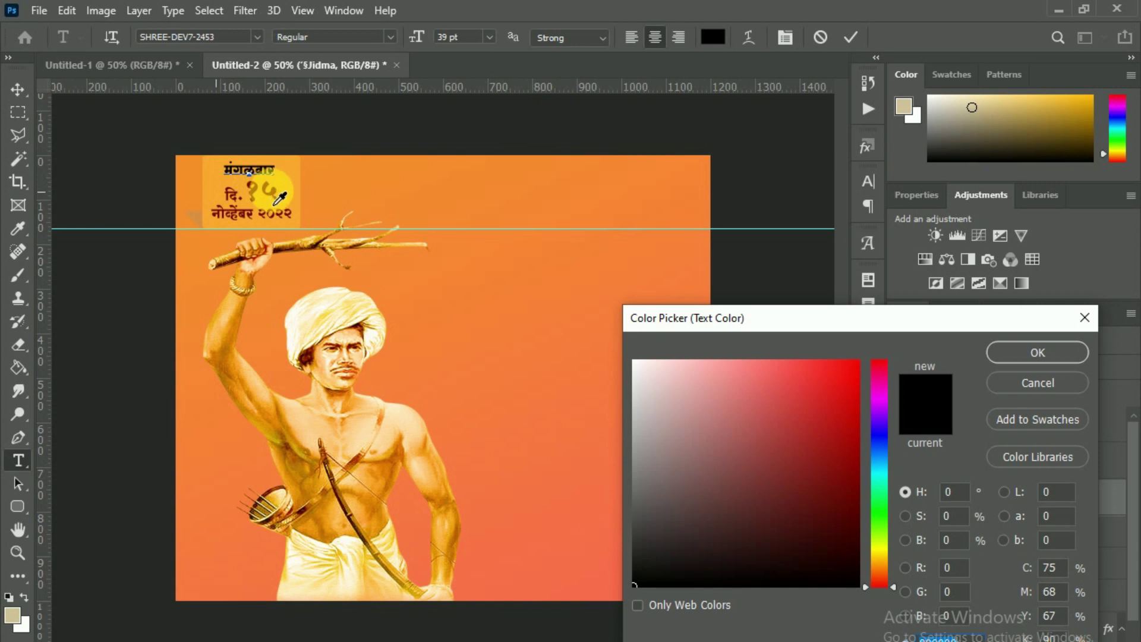
pyautogui.click(282, 199)
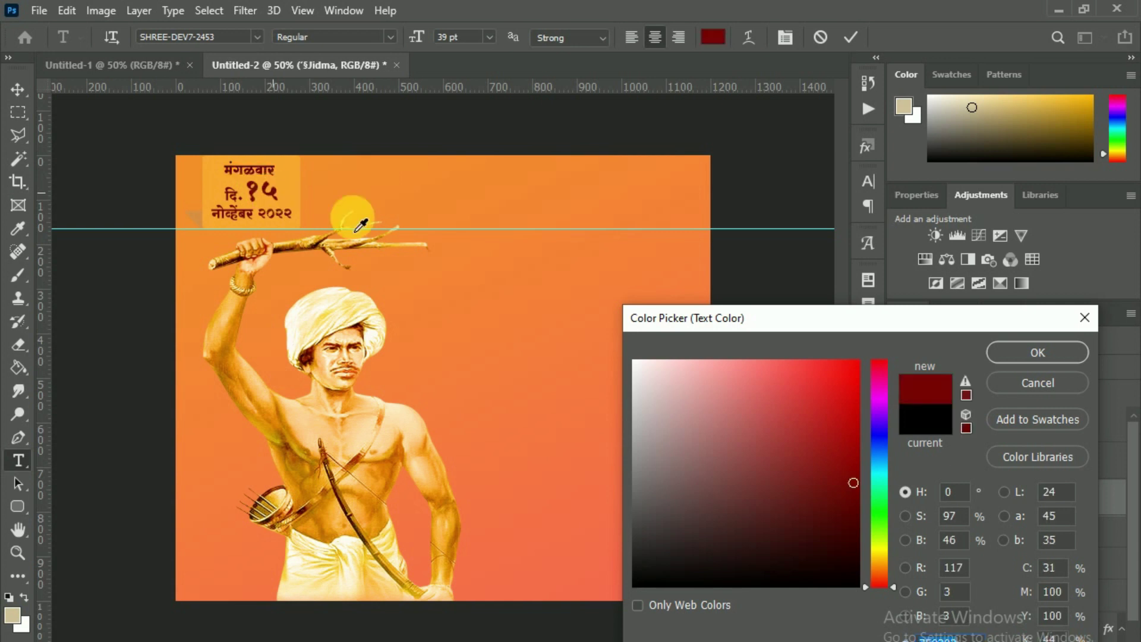
pyautogui.click(1039, 355)
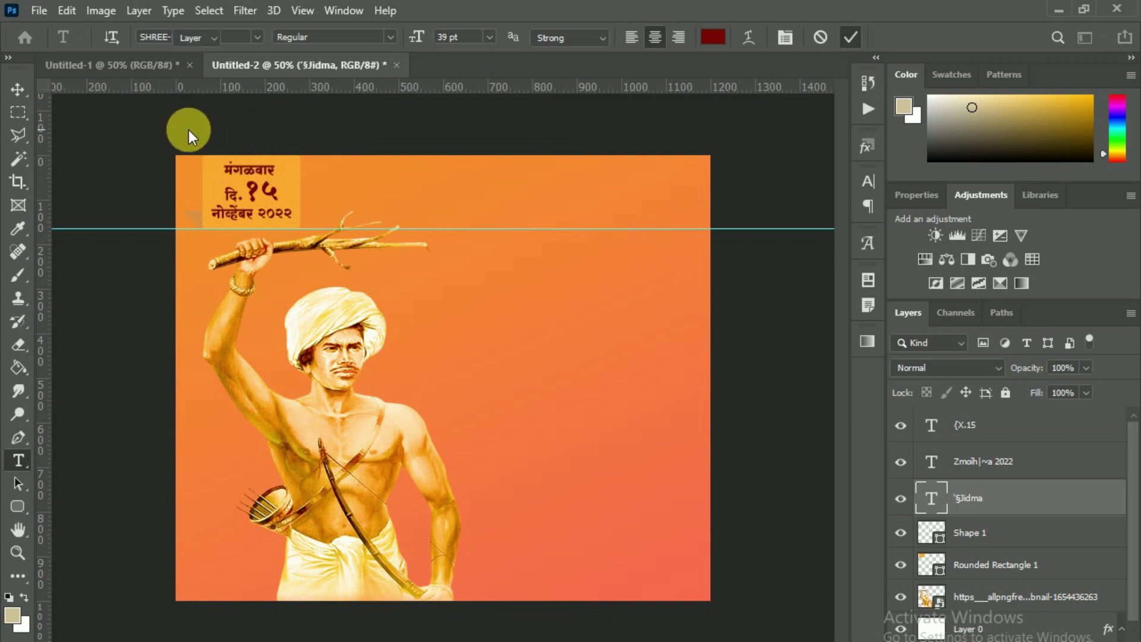
pyautogui.press('v')
pyautogui.click(148, 66)
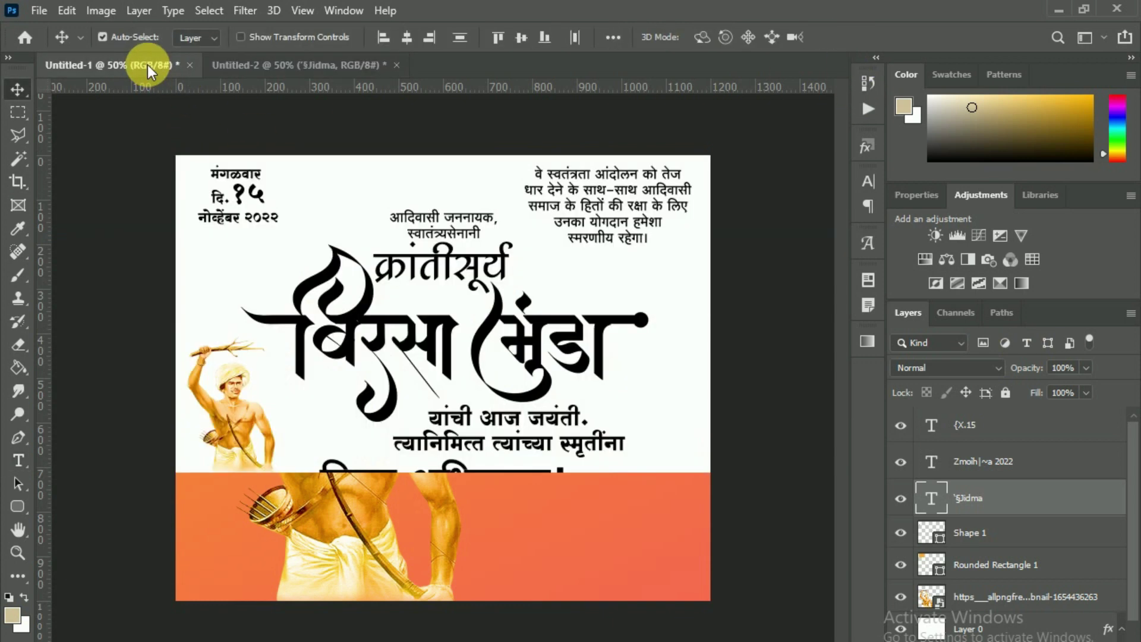
pyautogui.hotkey('ctrl', 'Tab')
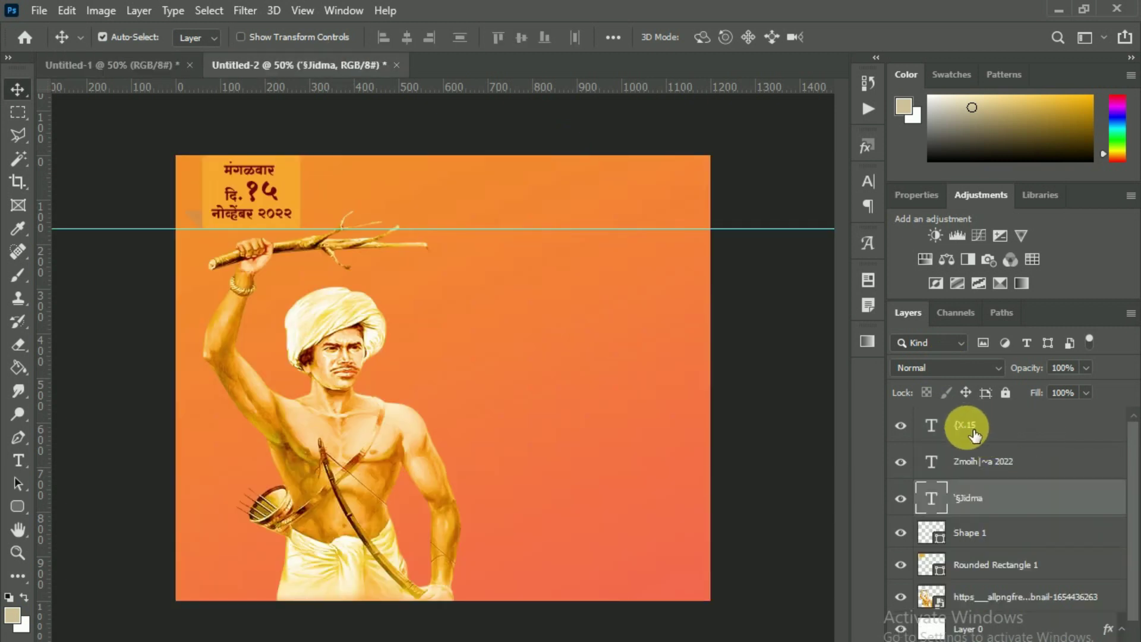
# Copy the Hindi tribute paragraph from the white poster onto the orange poster's top-right
pyautogui.click(1011, 425)
pyautogui.click(148, 63)
pyautogui.moveTo(198, 112); pyautogui.dragTo(488, 244)
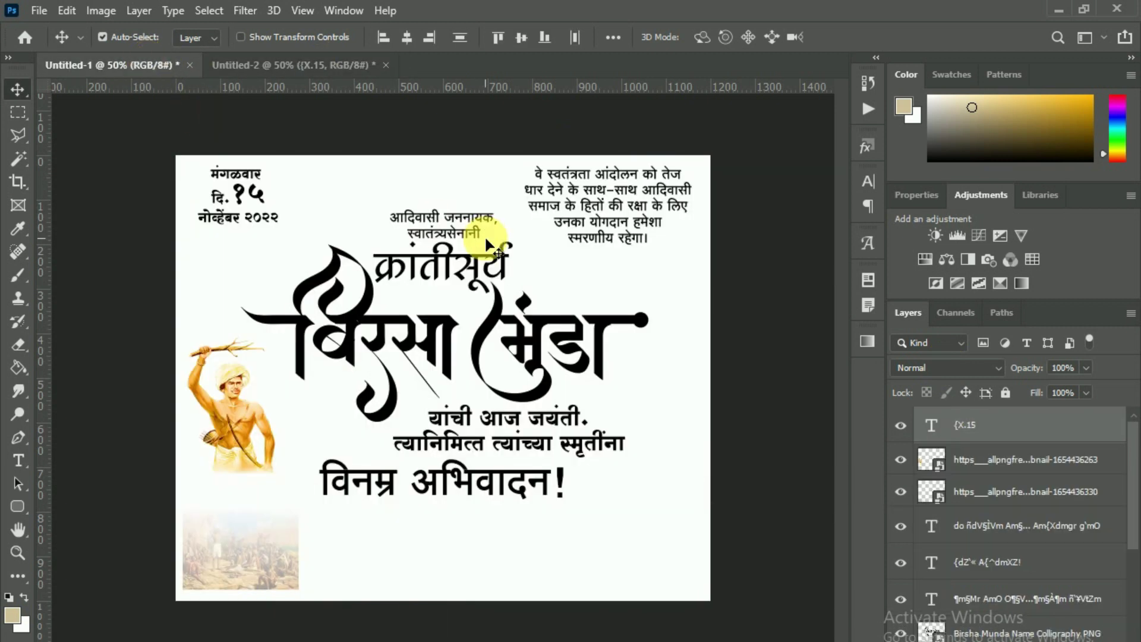
pyautogui.moveTo(600, 197)
pyautogui.mouseDown()
pyautogui.moveTo(536, 186)
pyautogui.moveTo(547, 194)
pyautogui.moveTo(541, 226)
pyautogui.moveTo(563, 216)
pyautogui.mouseUp()
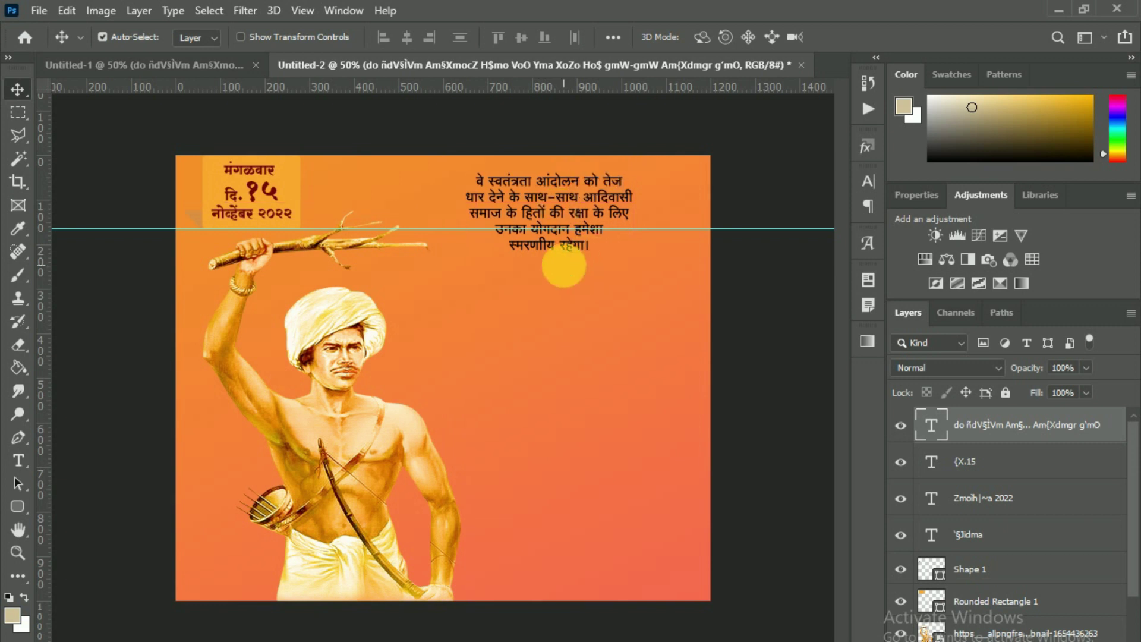
# Recolour the Hindi paragraph dark red (RGB 136, 3, 3)
pyautogui.doubleClick(936, 425)
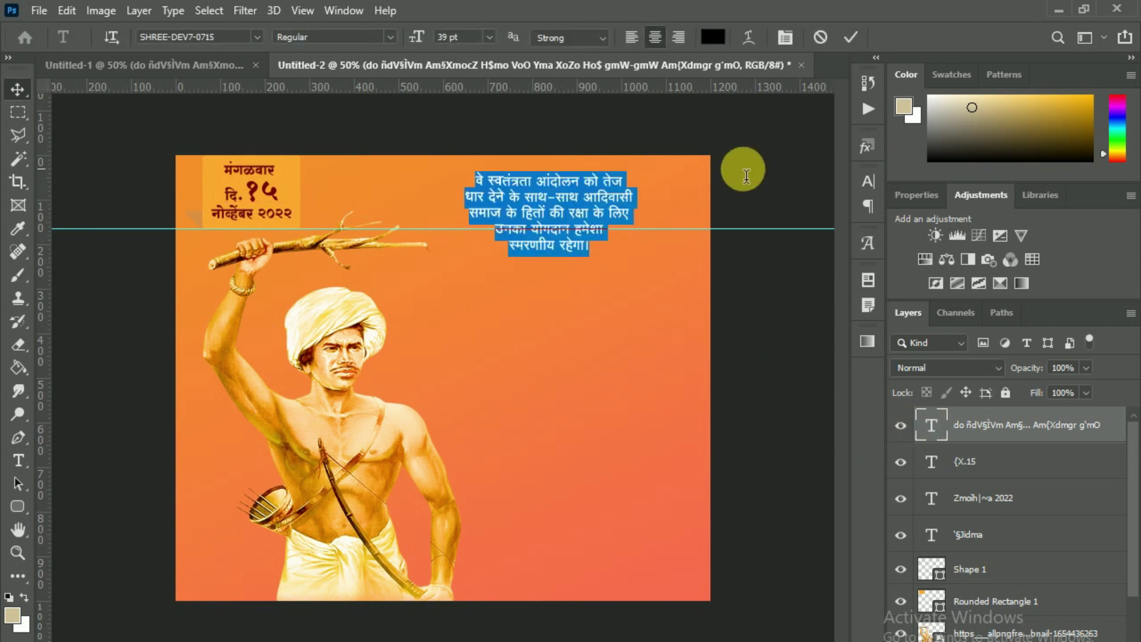
pyautogui.click(714, 37)
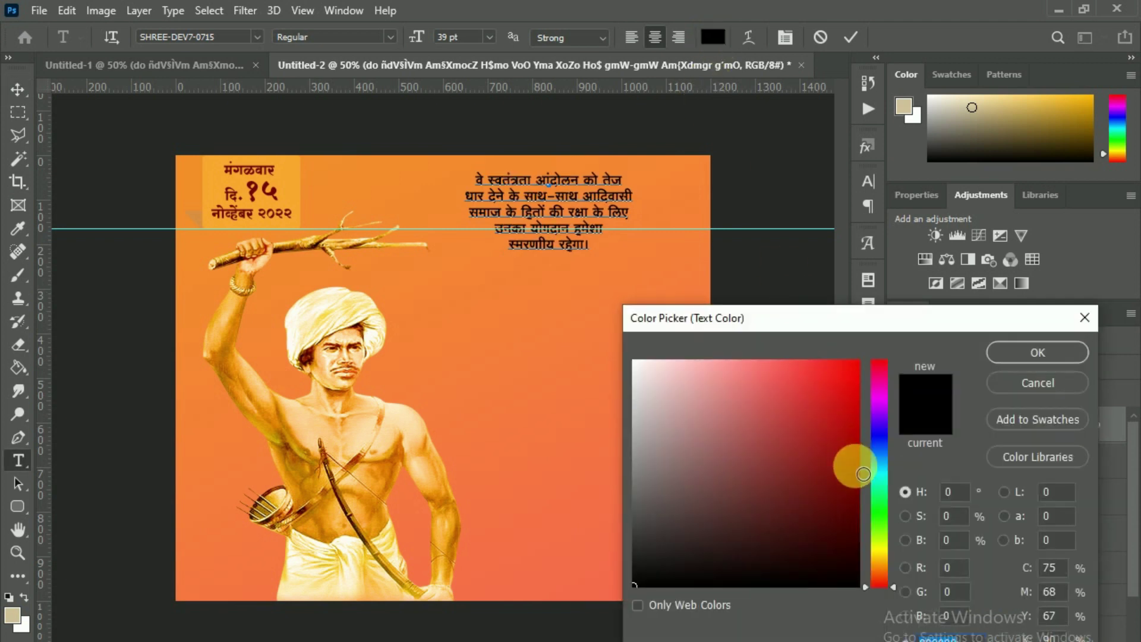
pyautogui.click(855, 466)
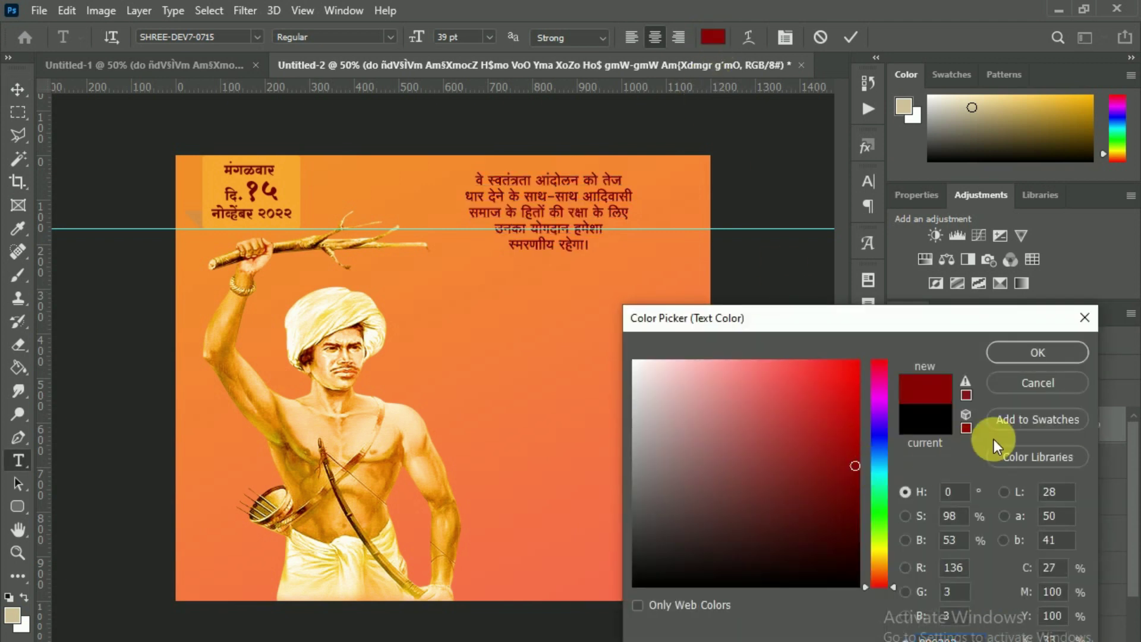
pyautogui.click(1016, 355)
pyautogui.click(649, 178)
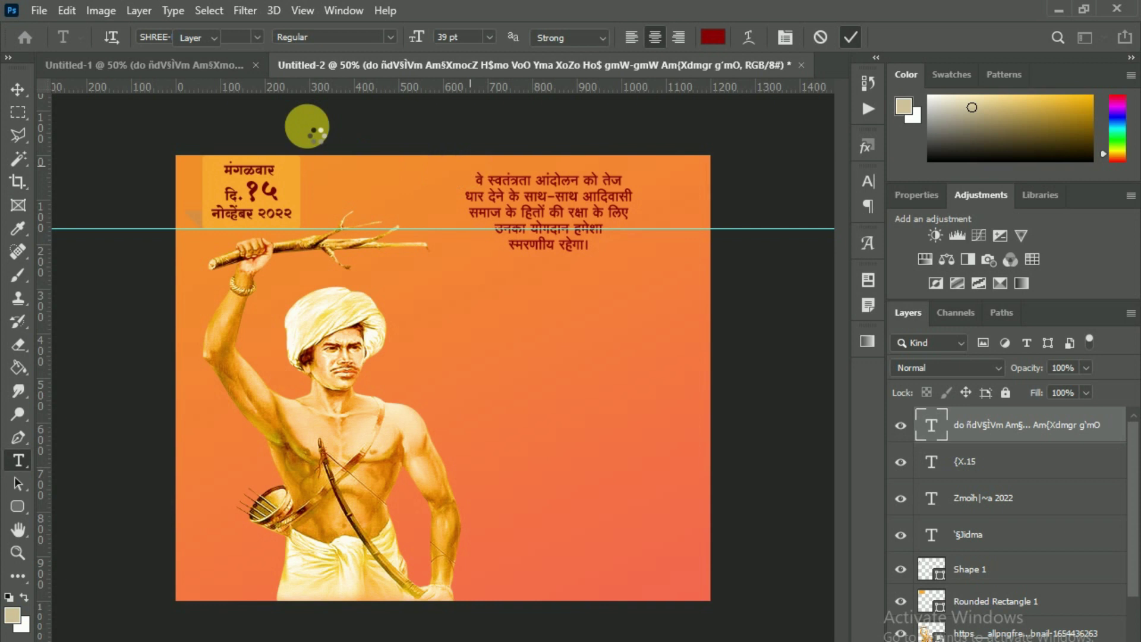
pyautogui.click(159, 62)
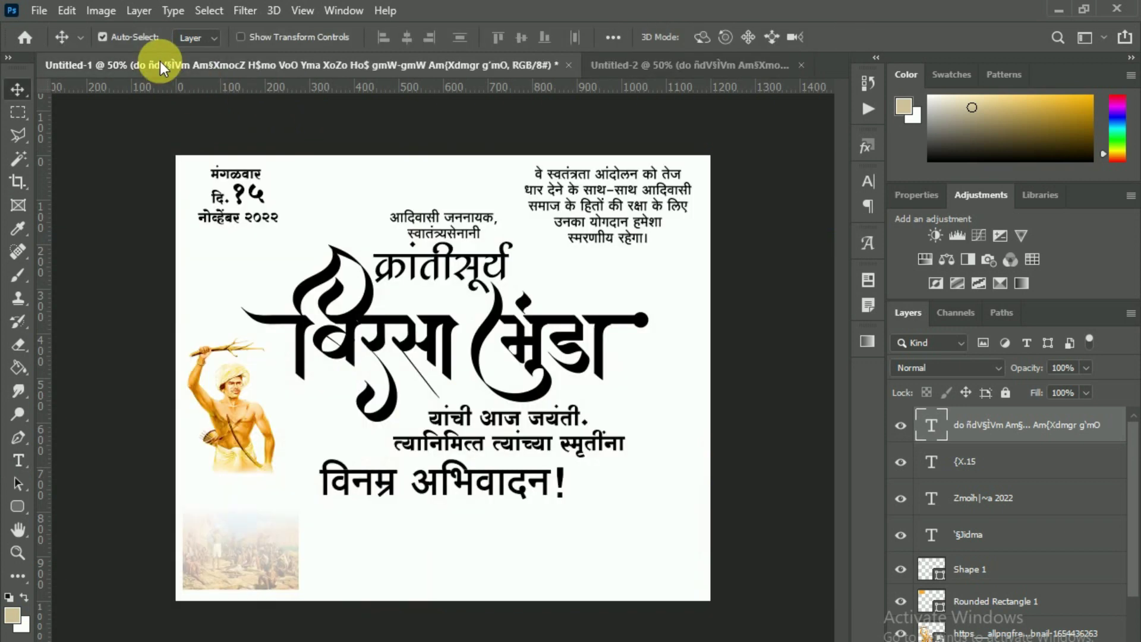
# Copy the 'आदिवासी जननायक, स्वातंत्र्यसेनानी' and 'क्रांतीसूर्य' layers below the paragraph, nudged up slightly
pyautogui.click(468, 215)
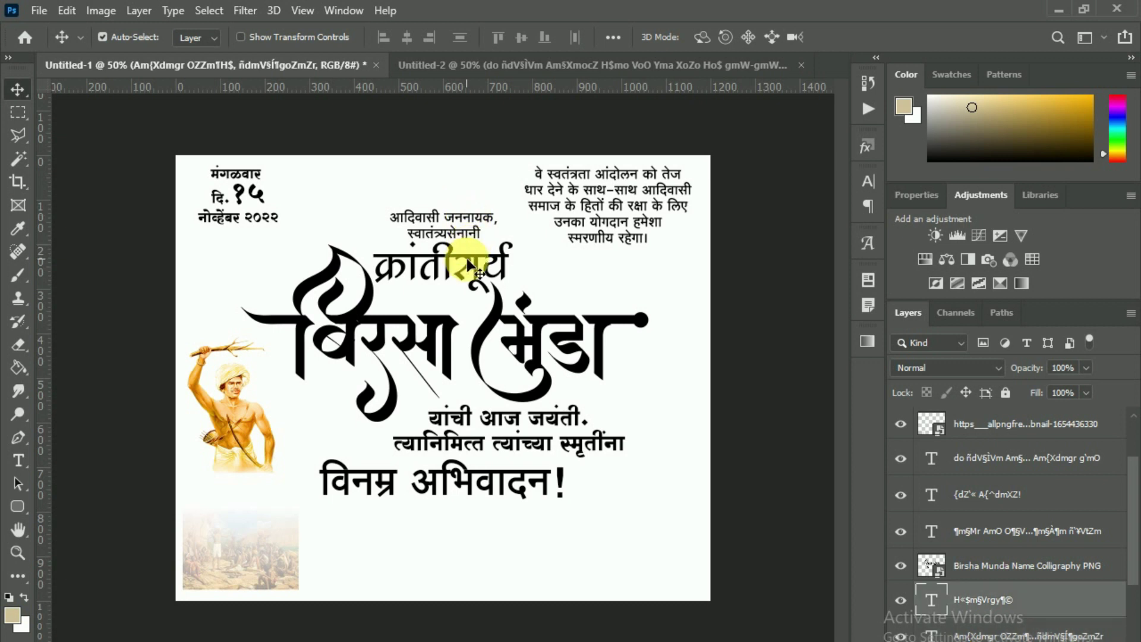
pyautogui.scroll(-2, 971, 522)
pyautogui.click(975, 527)
pyautogui.keyDown('ctrl'); pyautogui.click(976, 565); pyautogui.keyUp('ctrl')
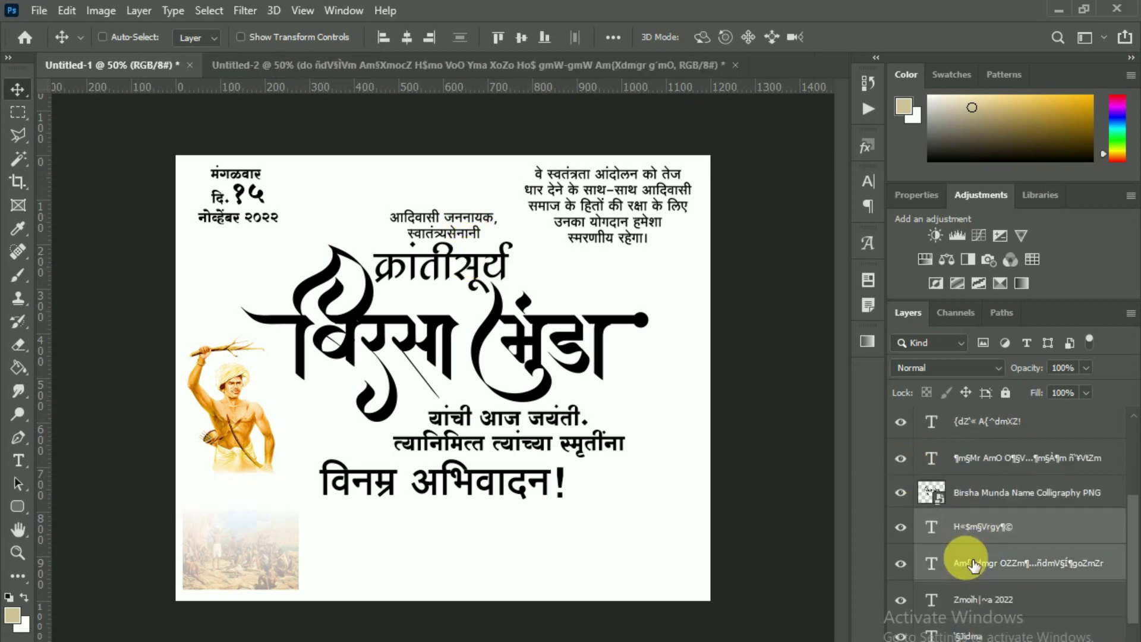
pyautogui.moveTo(976, 564); pyautogui.dragTo(411, 75)
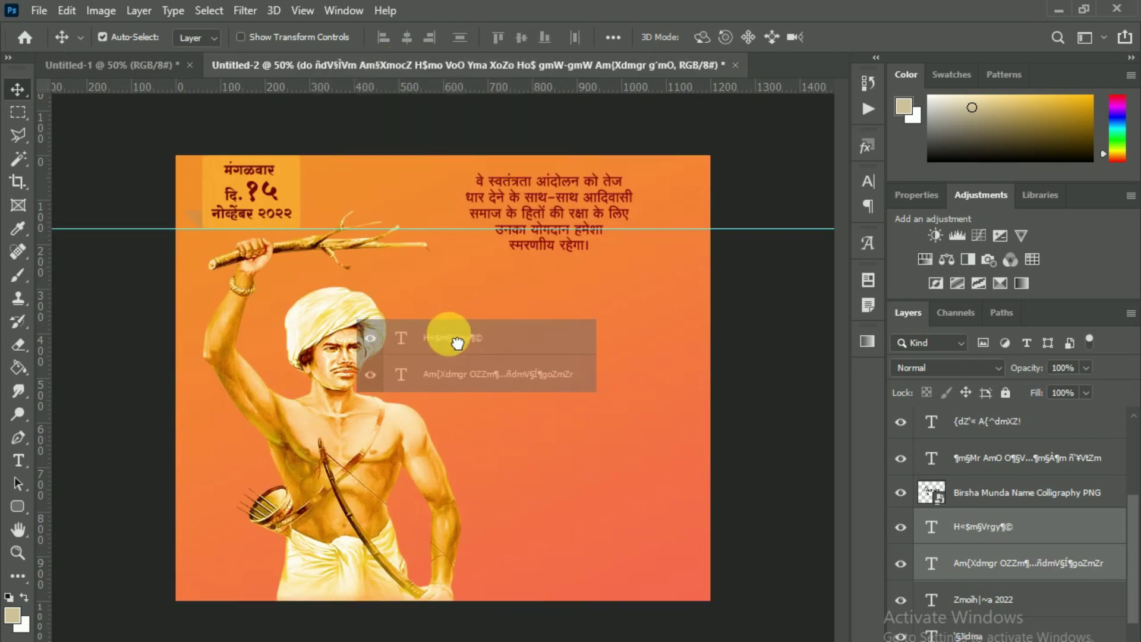
pyautogui.moveTo(410, 75)
pyautogui.mouseDown()
pyautogui.moveTo(452, 339)
pyautogui.moveTo(564, 314)
pyautogui.mouseUp()
pyautogui.press('Up')
pyautogui.press('Up')
pyautogui.press('Up')
pyautogui.press('Up')
pyautogui.press('Up')
pyautogui.press('Up')
# Make the क्रांतीसूर्य heading a saturated yellow
pyautogui.click(945, 431)
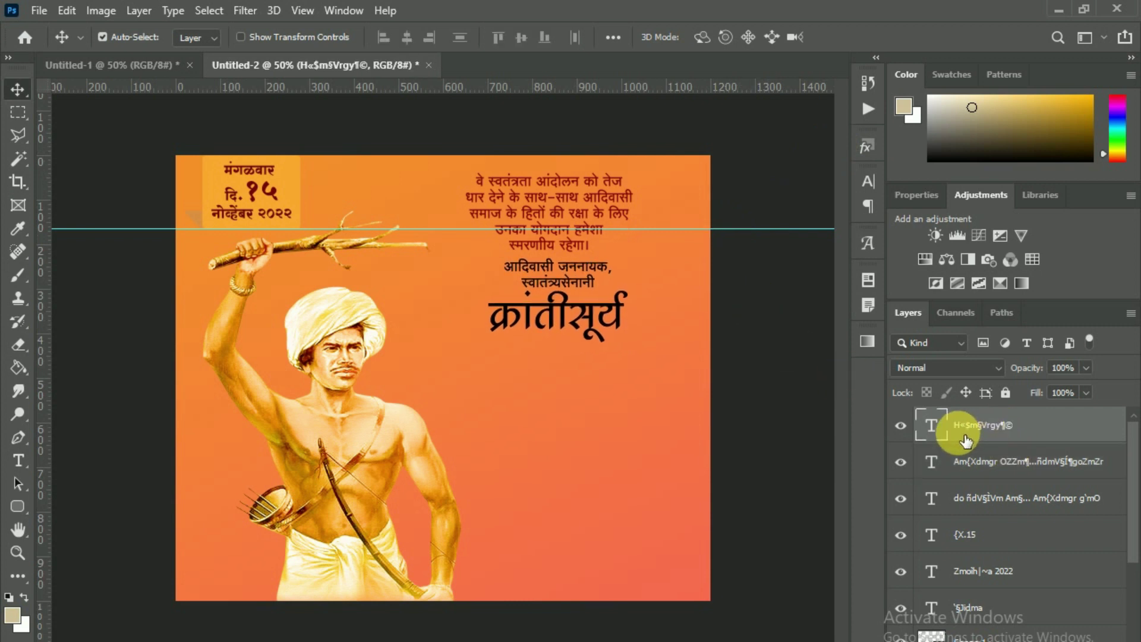
pyautogui.doubleClick(935, 434)
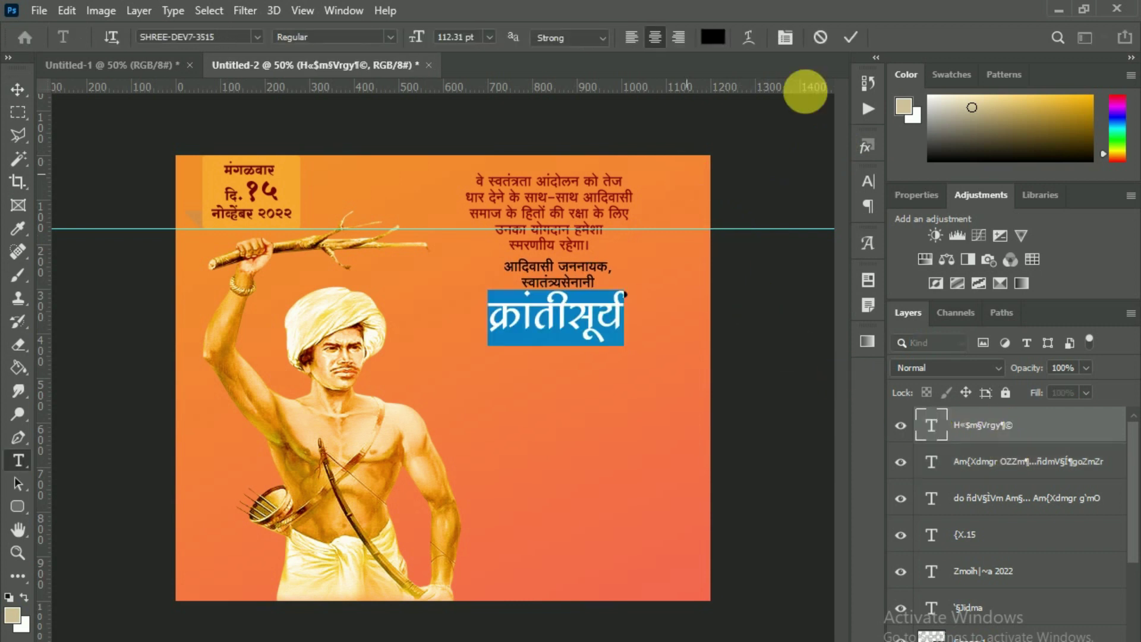
pyautogui.click(851, 37)
pyautogui.doubleClick(932, 425)
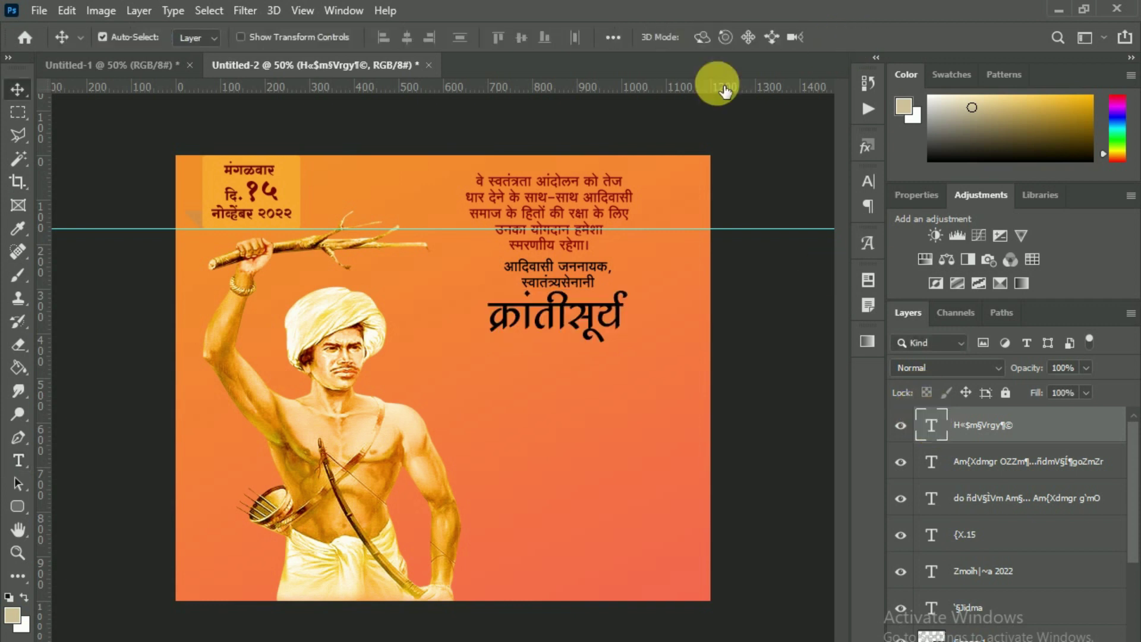
pyautogui.click(713, 36)
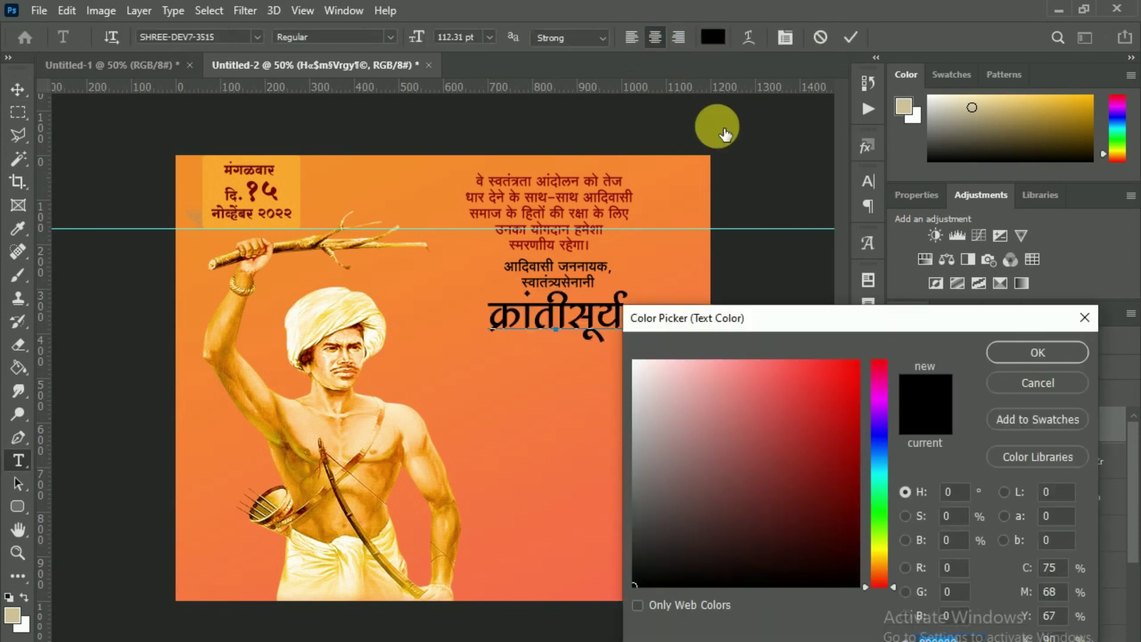
pyautogui.moveTo(735, 380); pyautogui.dragTo(723, 363)
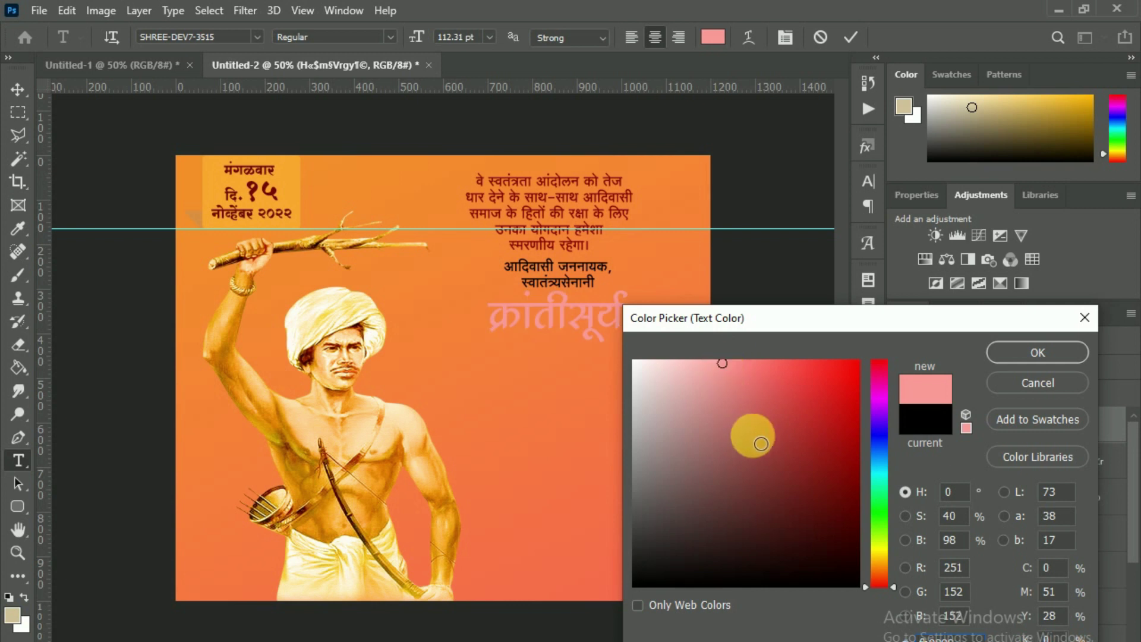
pyautogui.click(886, 562)
pyautogui.moveTo(848, 415); pyautogui.dragTo(882, 352)
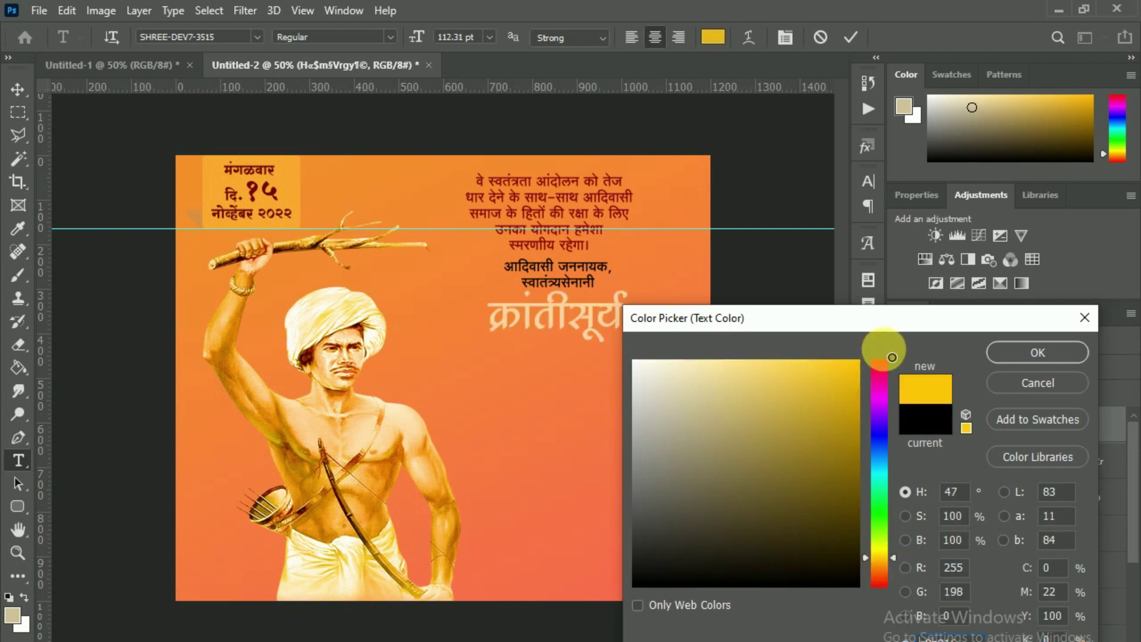
pyautogui.click(1037, 353)
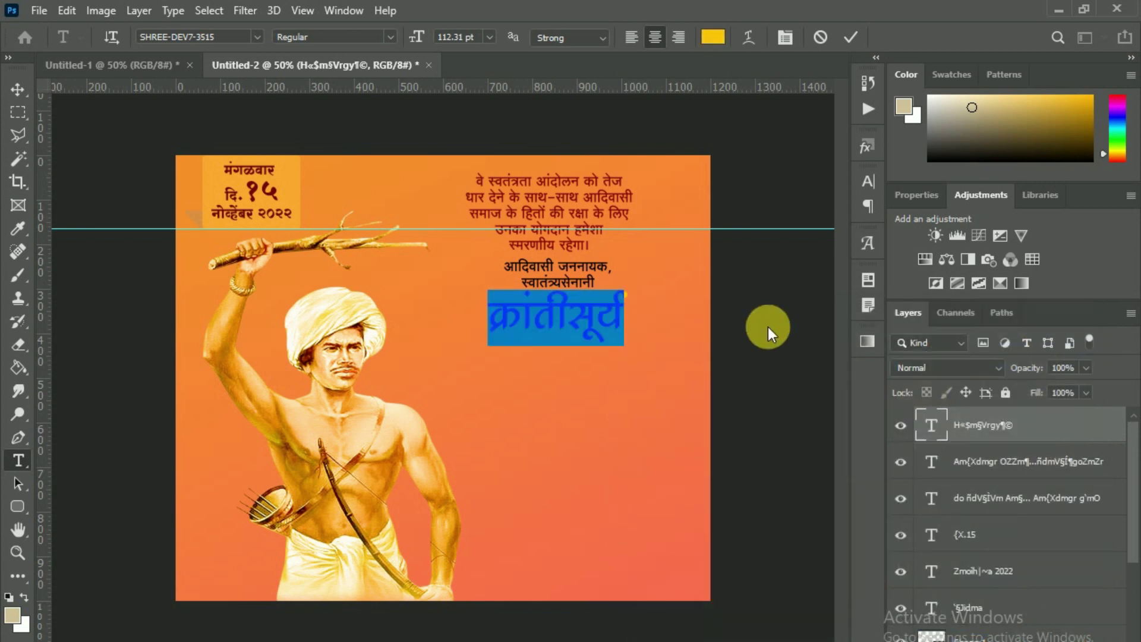
pyautogui.click(851, 37)
pyautogui.press('v')
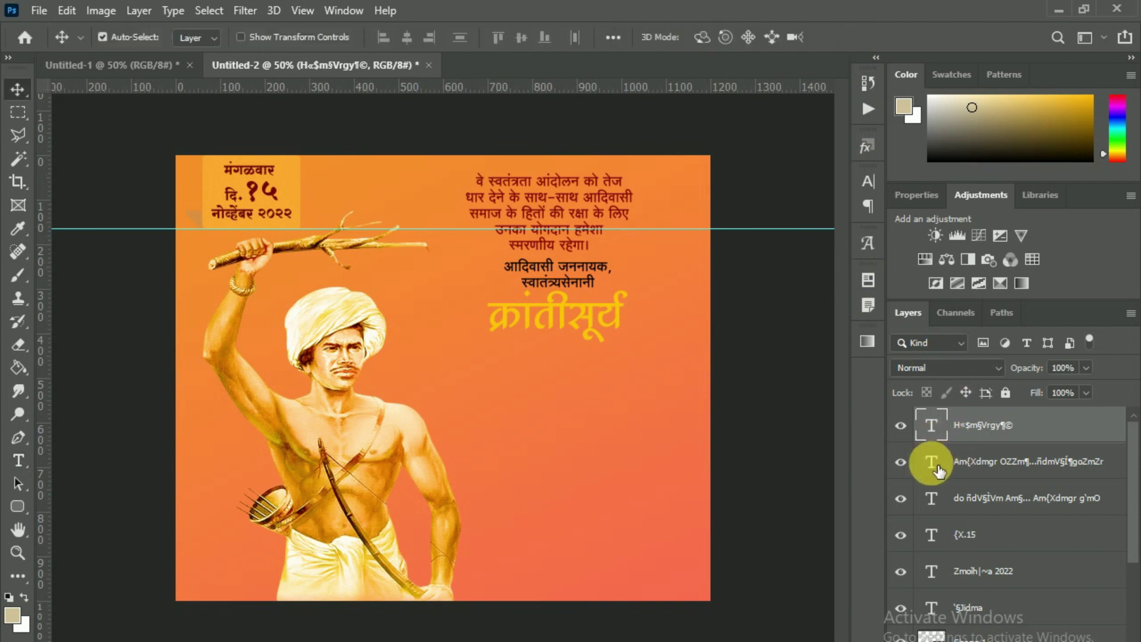
# Make the आदिवासी जननायक, स्वातंत्र्यसेनानी lines white
pyautogui.click(938, 471)
pyautogui.doubleClick(939, 470)
pyautogui.click(717, 36)
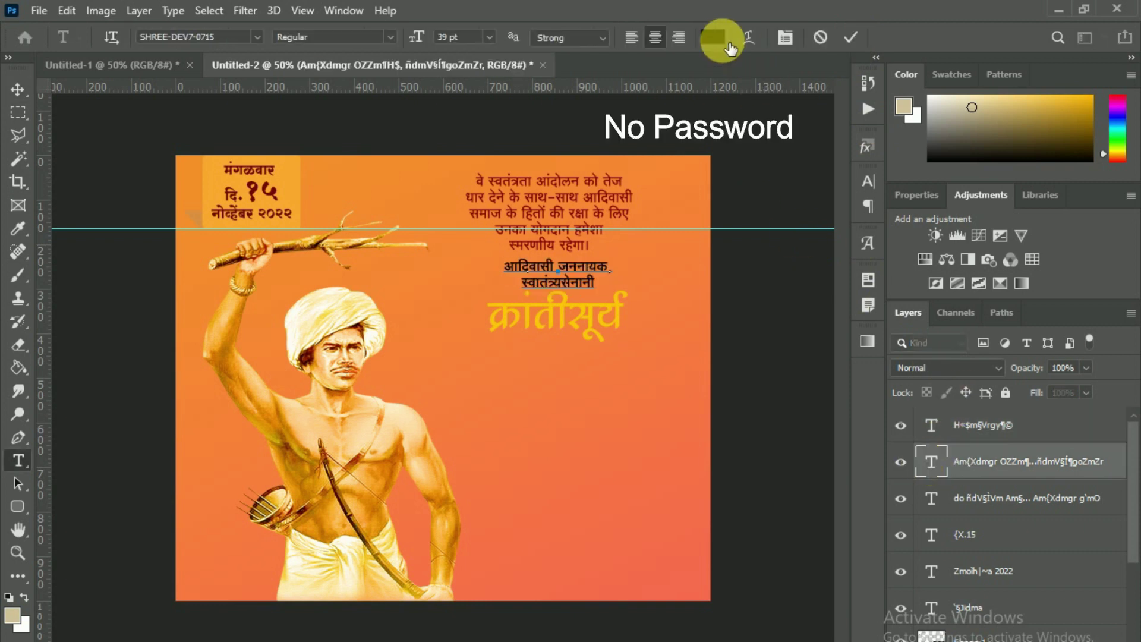
pyautogui.moveTo(690, 398); pyautogui.dragTo(623, 348)
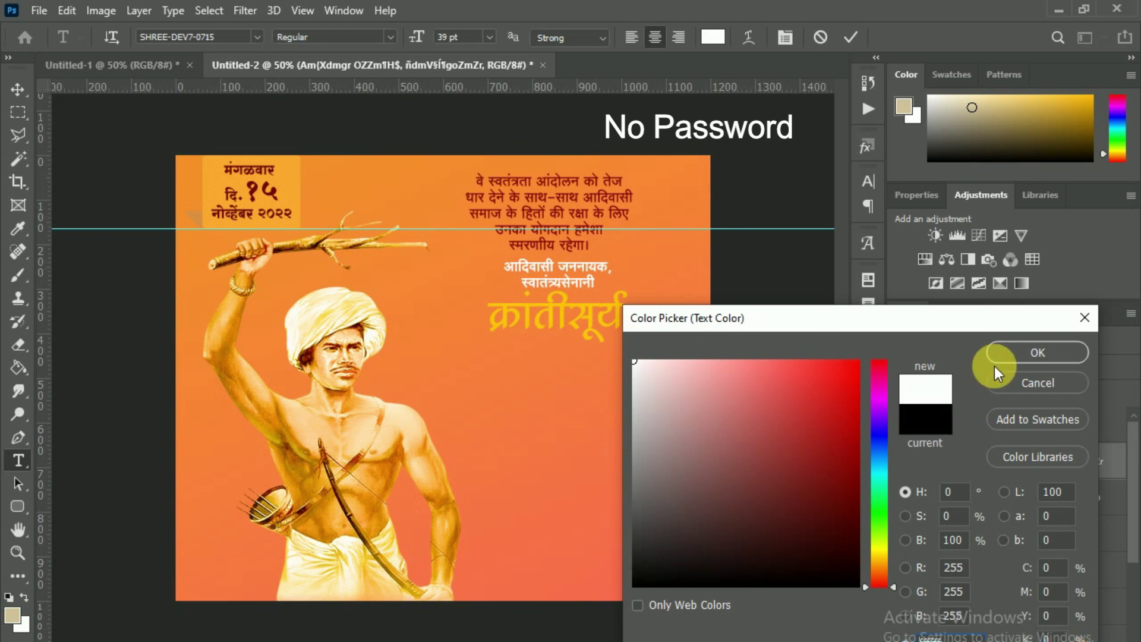
pyautogui.click(1005, 357)
pyautogui.click(851, 42)
# Bring the black बिरसा मुंडा calligraphy from Untitled-1 into the poster, scaled to about 27%
pyautogui.press('v')
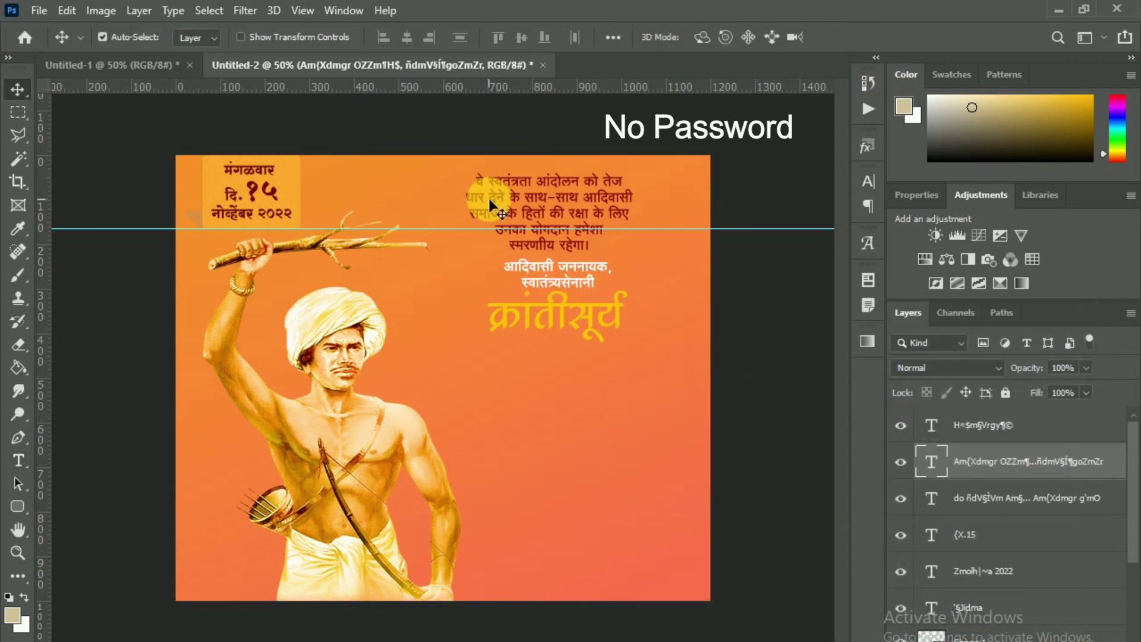
pyautogui.click(137, 65)
pyautogui.moveTo(618, 292); pyautogui.dragTo(464, 66)
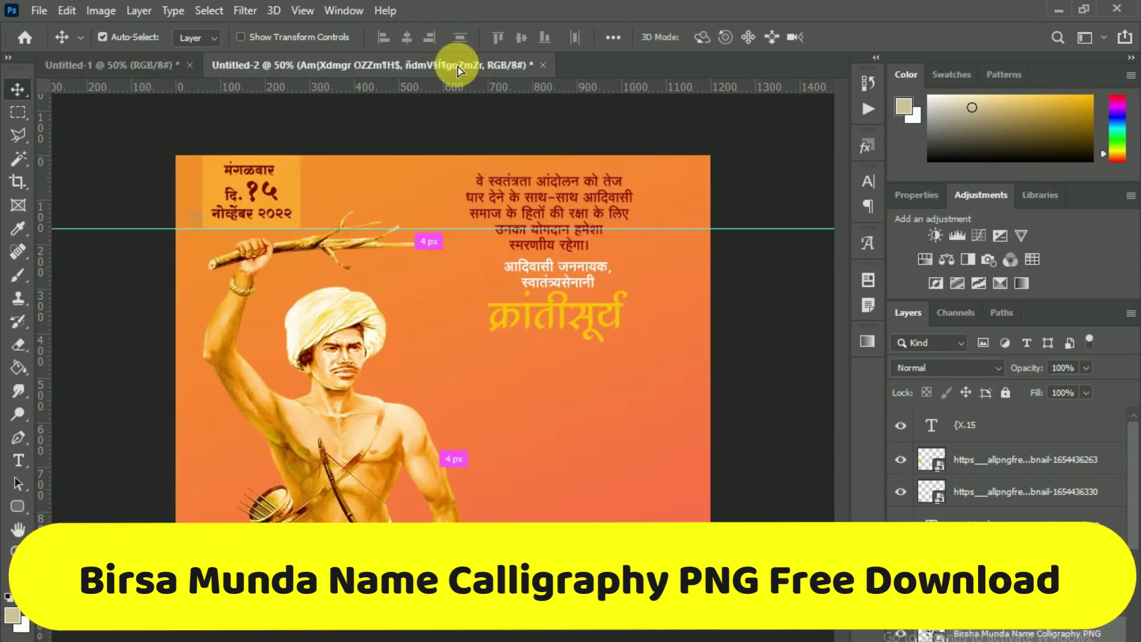
pyautogui.moveTo(464, 65); pyautogui.dragTo(535, 392)
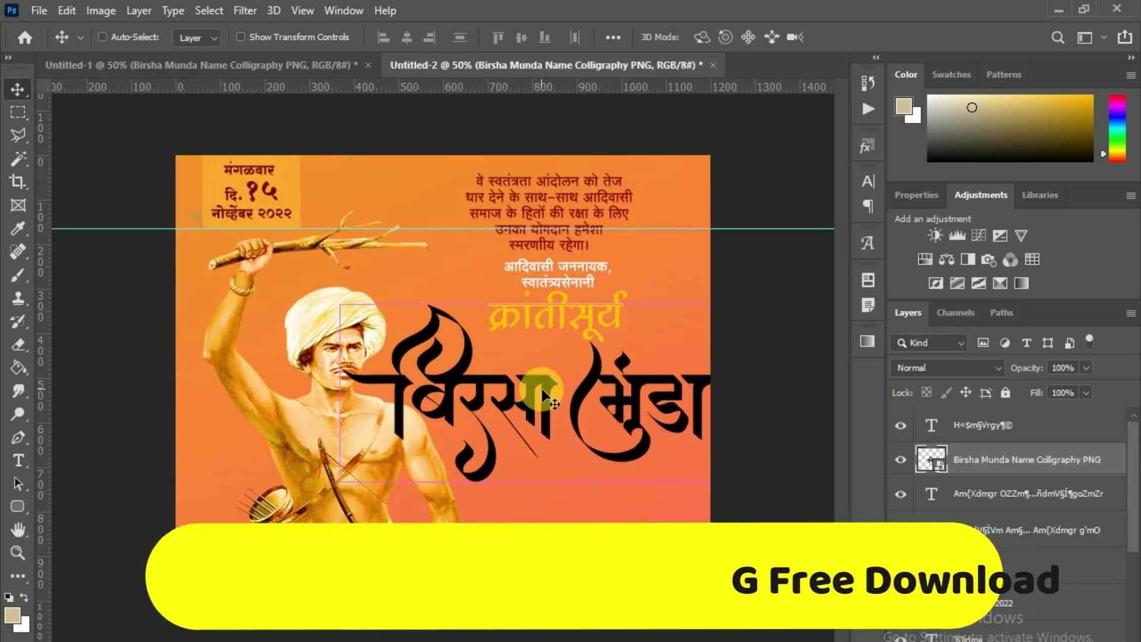
pyautogui.hotkey('ctrl', 't')
pyautogui.moveTo(759, 527)
pyautogui.mouseDown()
pyautogui.moveTo(697, 505)
pyautogui.moveTo(715, 521)
pyautogui.mouseUp()
pyautogui.moveTo(336, 516)
pyautogui.mouseDown()
pyautogui.moveTo(408, 501)
pyautogui.moveTo(397, 503)
pyautogui.mouseUp()
pyautogui.doubleClick(604, 380)
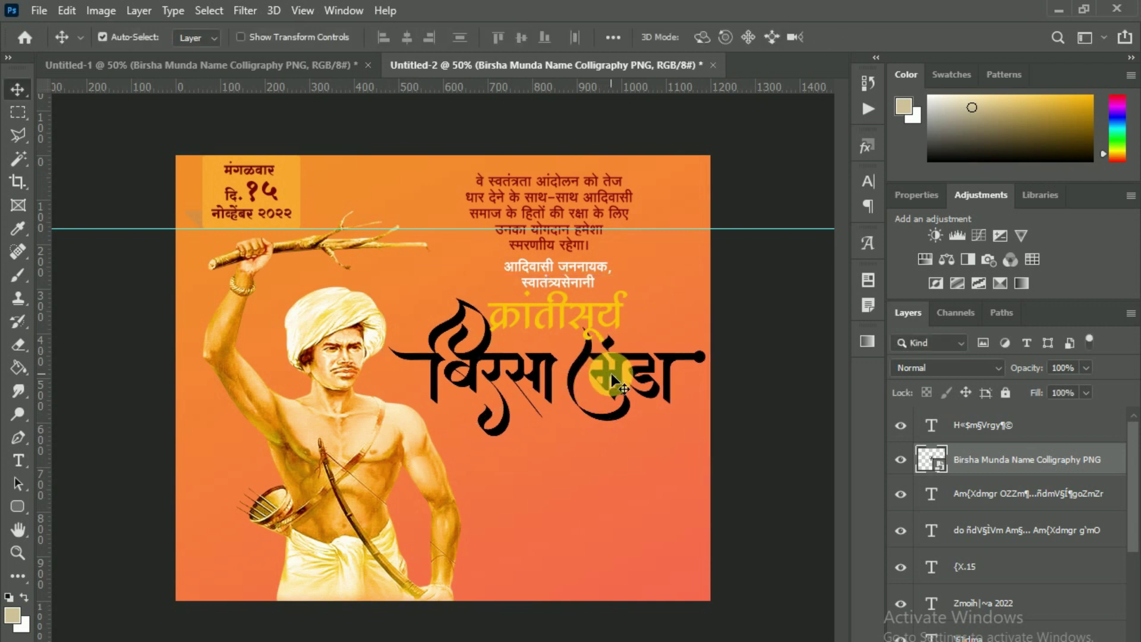
# Shrink the yellow क्रांतीसूर्य heading to about 82% and shift it right above the calligraphy
pyautogui.click(587, 313)
pyautogui.hotkey('ctrl', 't')
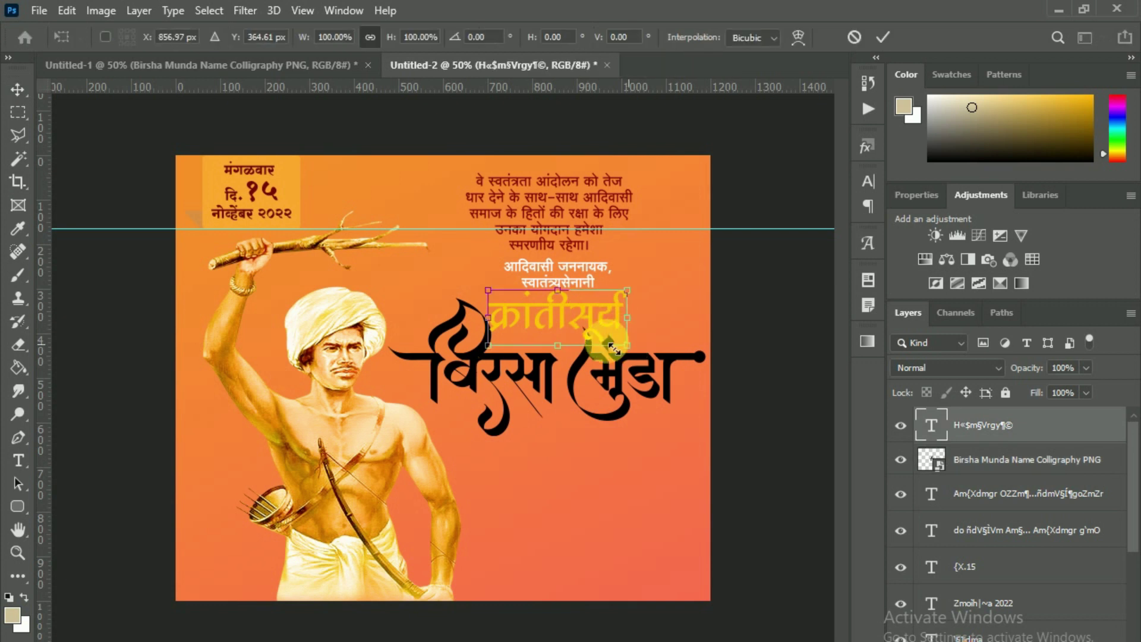
pyautogui.moveTo(589, 334); pyautogui.dragTo(588, 333)
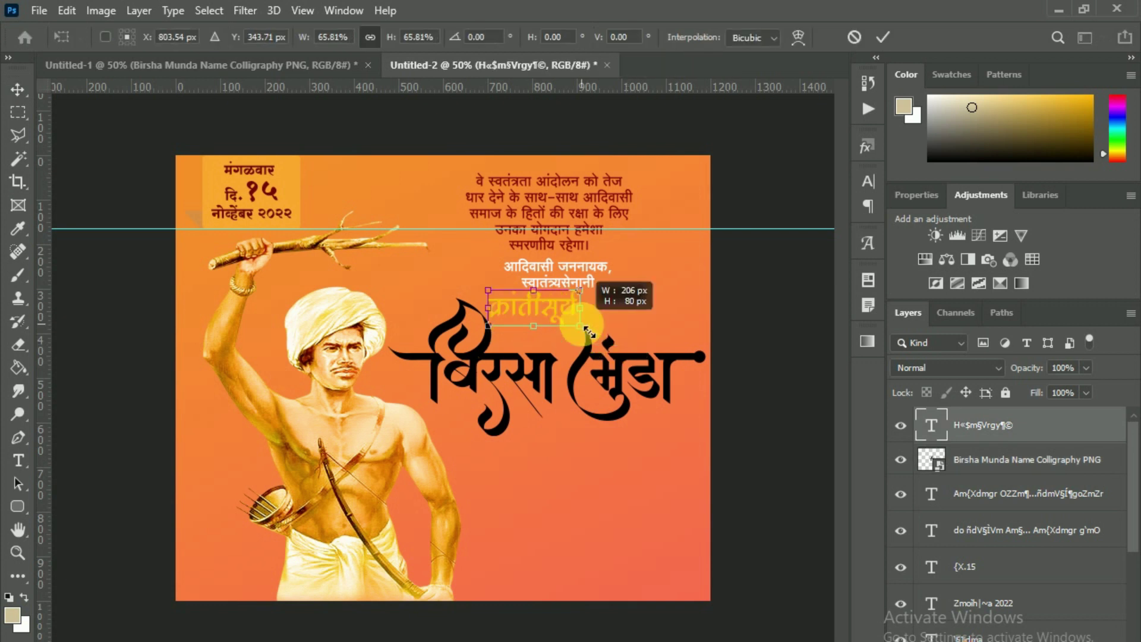
pyautogui.moveTo(579, 325)
pyautogui.mouseDown()
pyautogui.moveTo(620, 339)
pyautogui.moveTo(591, 319)
pyautogui.mouseUp()
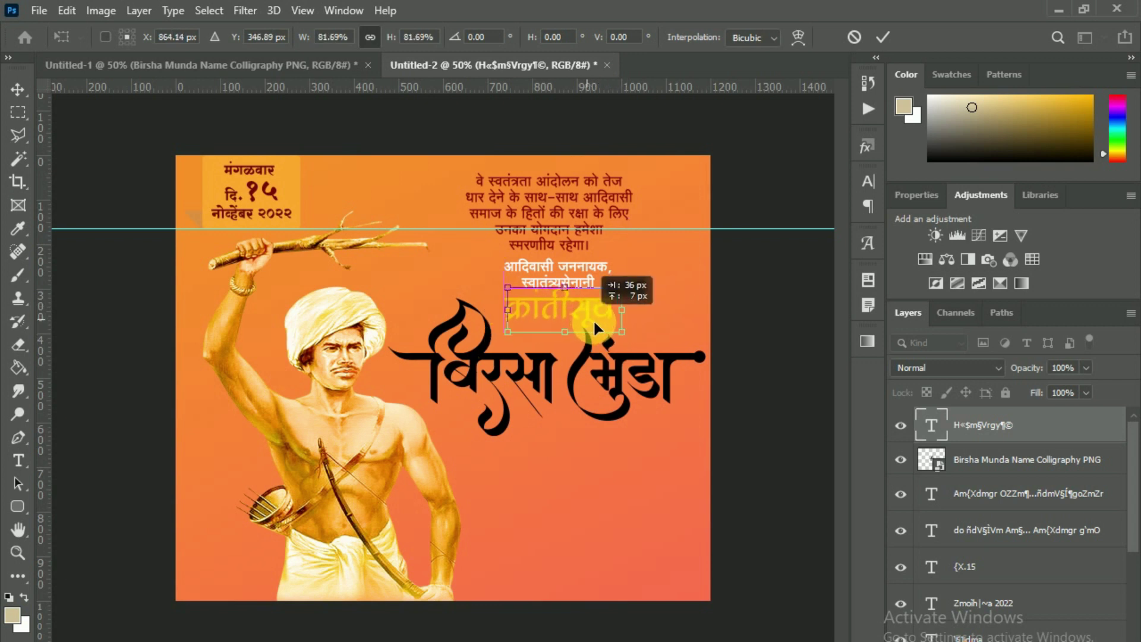
pyautogui.moveTo(600, 325); pyautogui.dragTo(593, 317)
pyautogui.hotkey('ctrl', 'z')
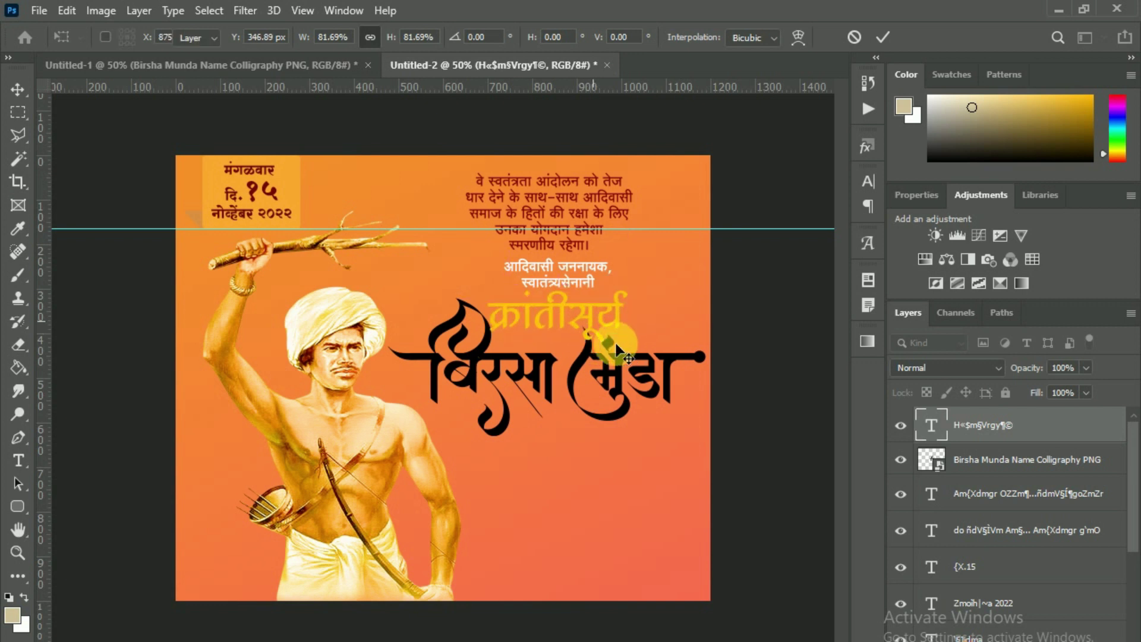
pyautogui.press('Return')
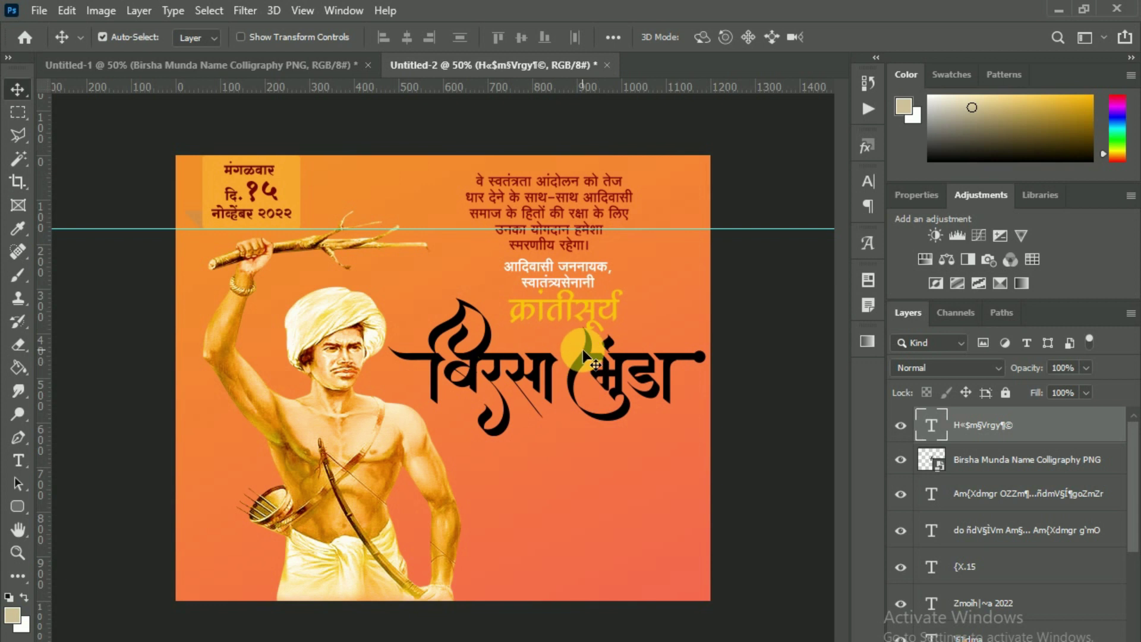
# Shrink the calligraphy name slightly and nudge it right and down
pyautogui.click(589, 356)
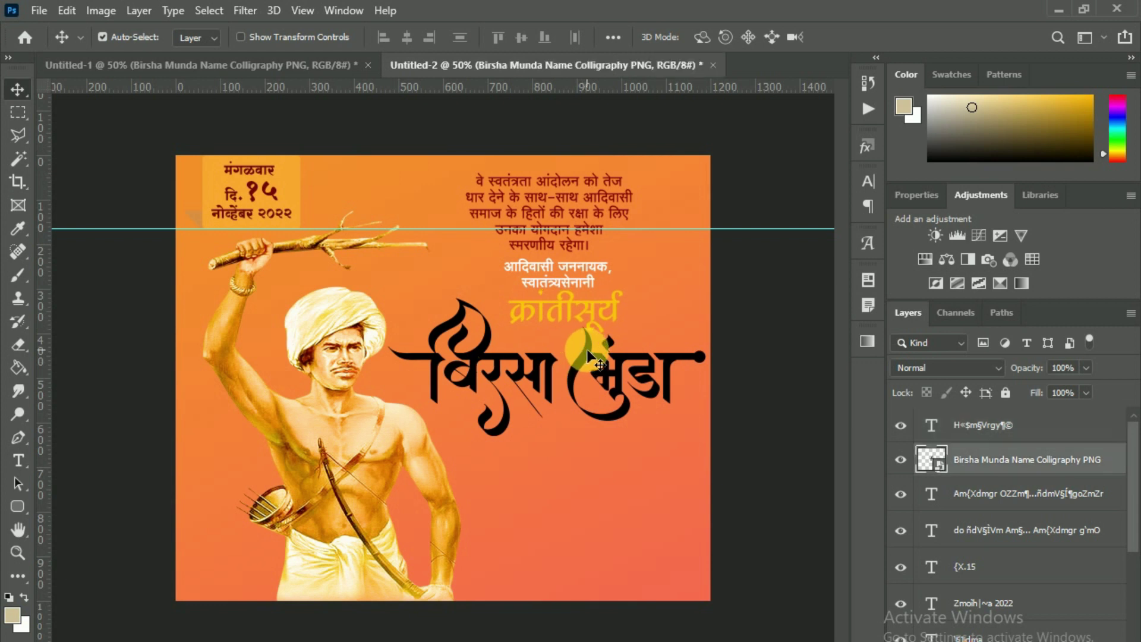
pyautogui.hotkey('ctrl', 't')
pyautogui.moveTo(702, 480); pyautogui.dragTo(701, 480)
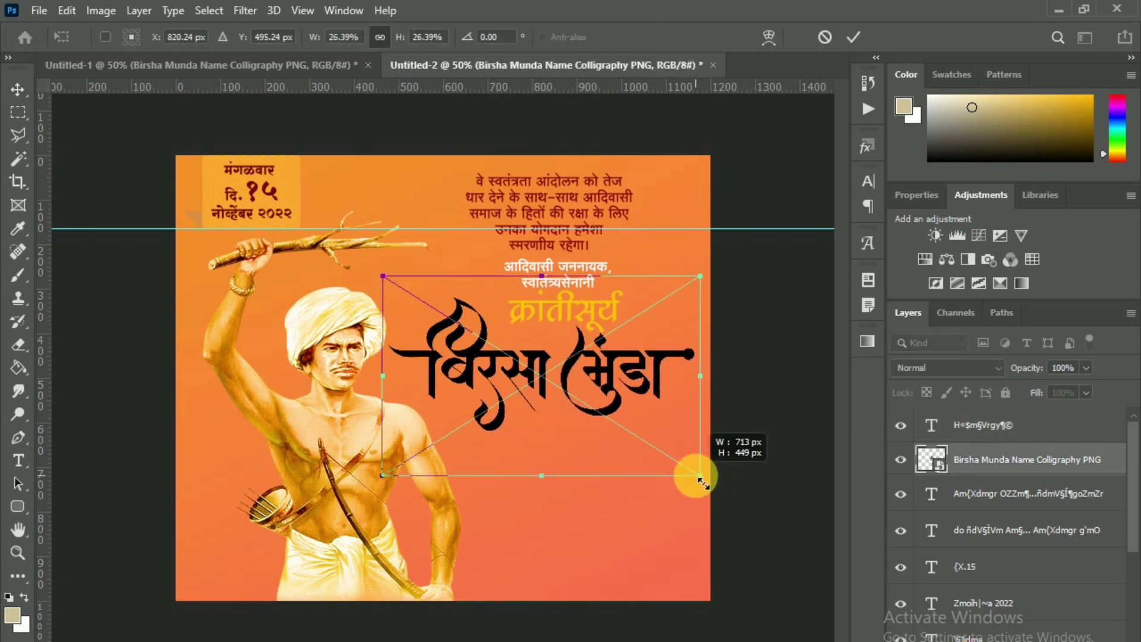
pyautogui.click(854, 36)
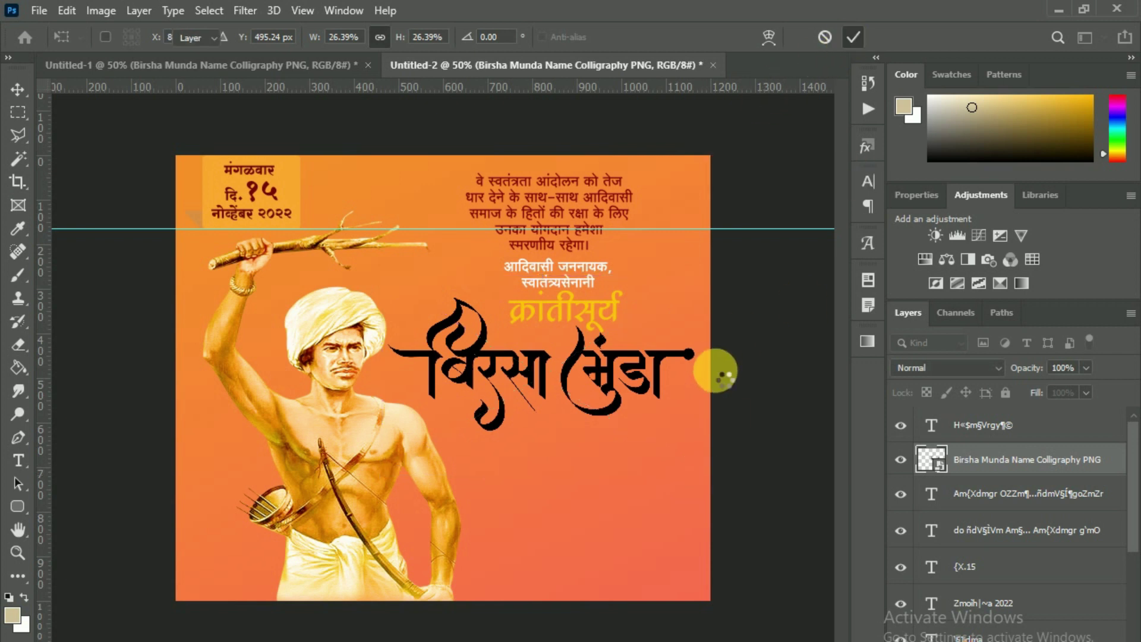
pyautogui.moveTo(624, 406); pyautogui.dragTo(627, 409)
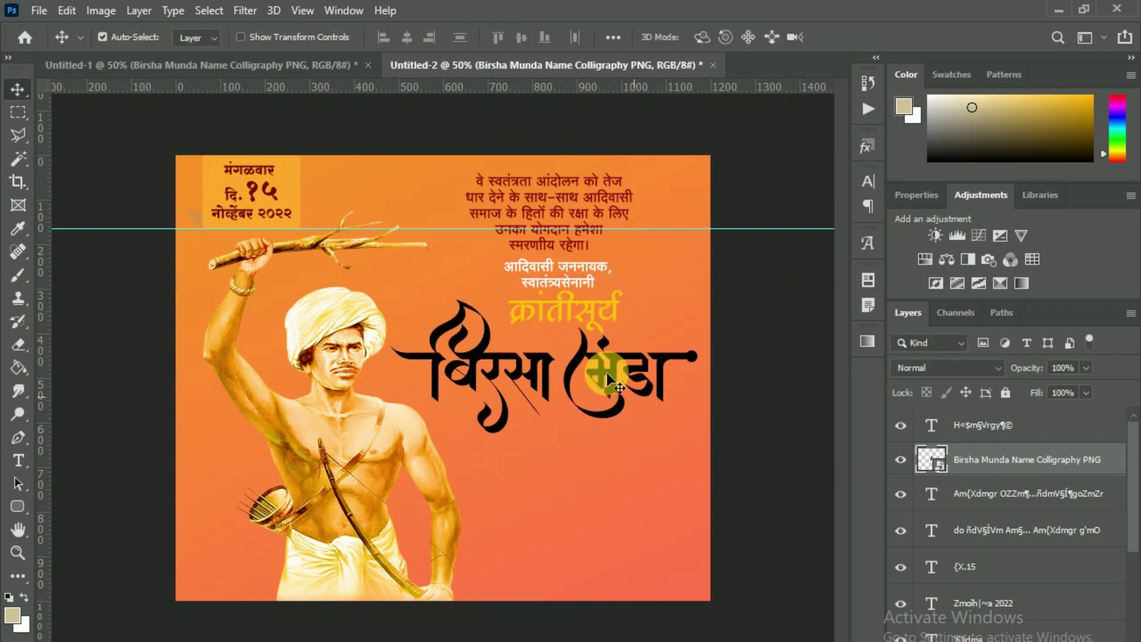
# Move the calligraphy layer to the top of the Layers stack
pyautogui.click(569, 301)
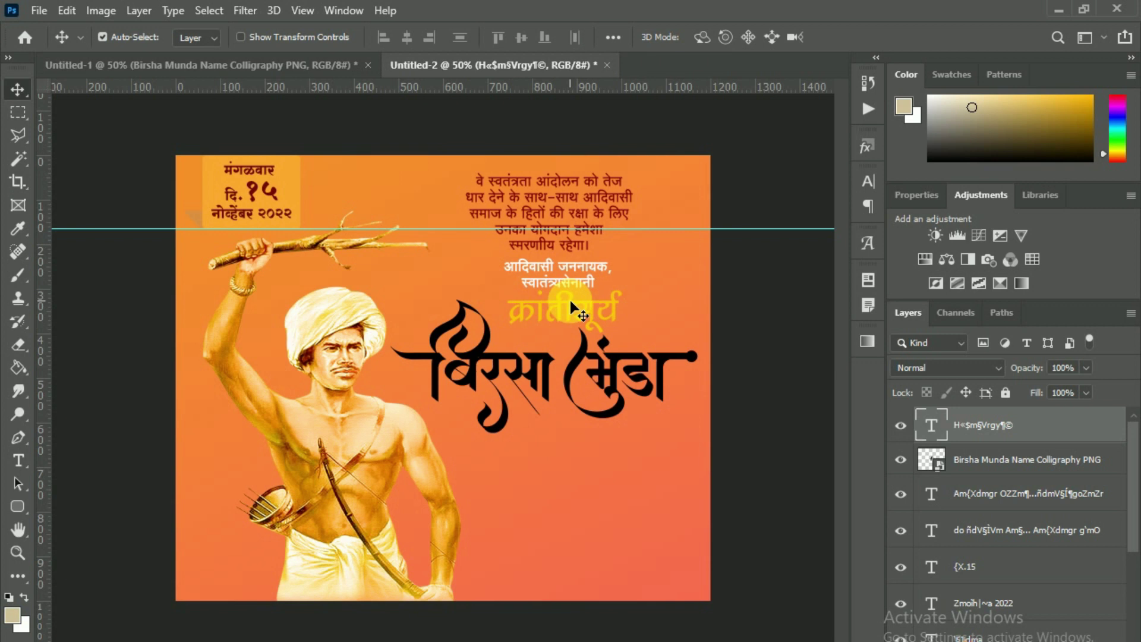
pyautogui.click(1025, 453)
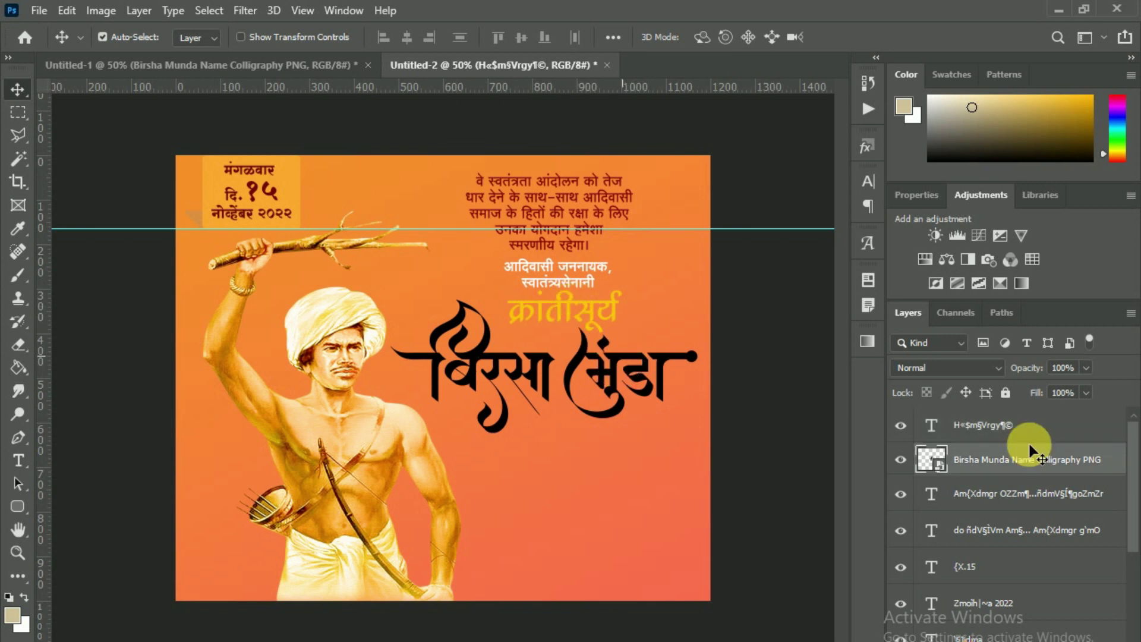
pyautogui.moveTo(990, 449)
pyautogui.mouseDown()
pyautogui.moveTo(982, 424)
pyautogui.moveTo(969, 427)
pyautogui.mouseUp()
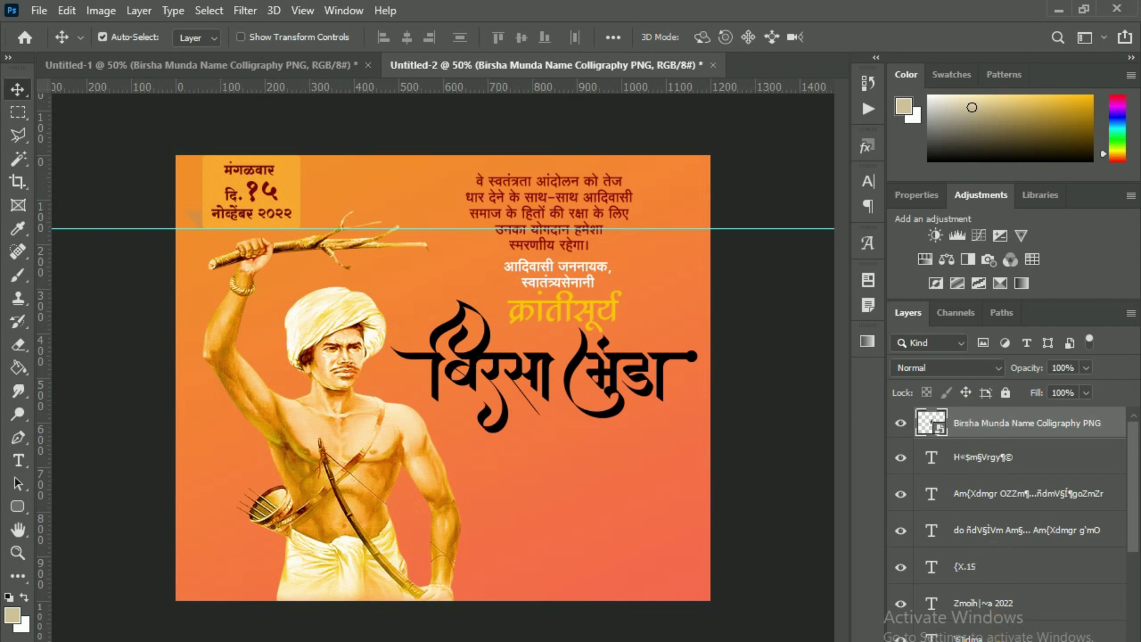
pyautogui.click(1023, 612)
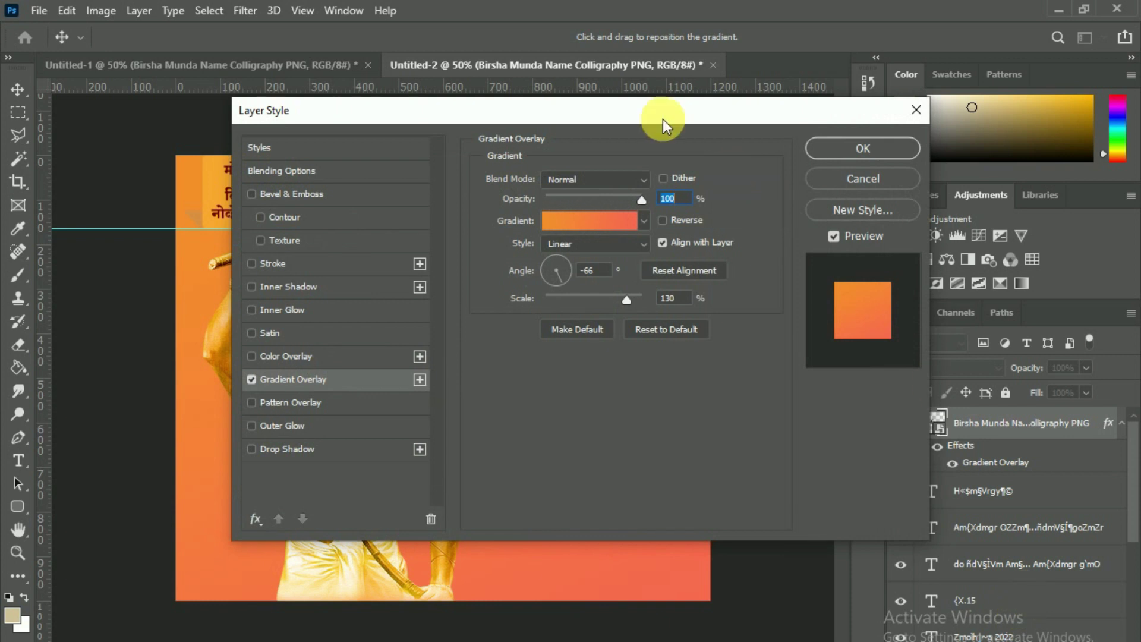
# Try yellow-orange, red, pink and purple gradient presets on the calligraphy's Gradient Overlay
pyautogui.moveTo(666, 110); pyautogui.dragTo(1086, 91)
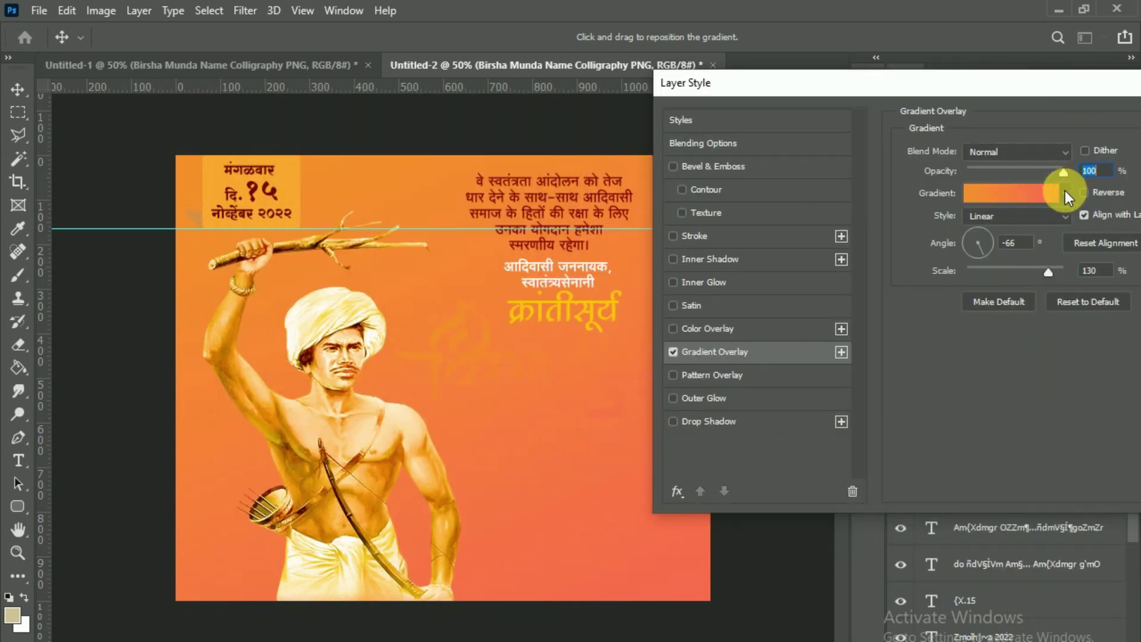
pyautogui.click(1066, 192)
pyautogui.click(1064, 265)
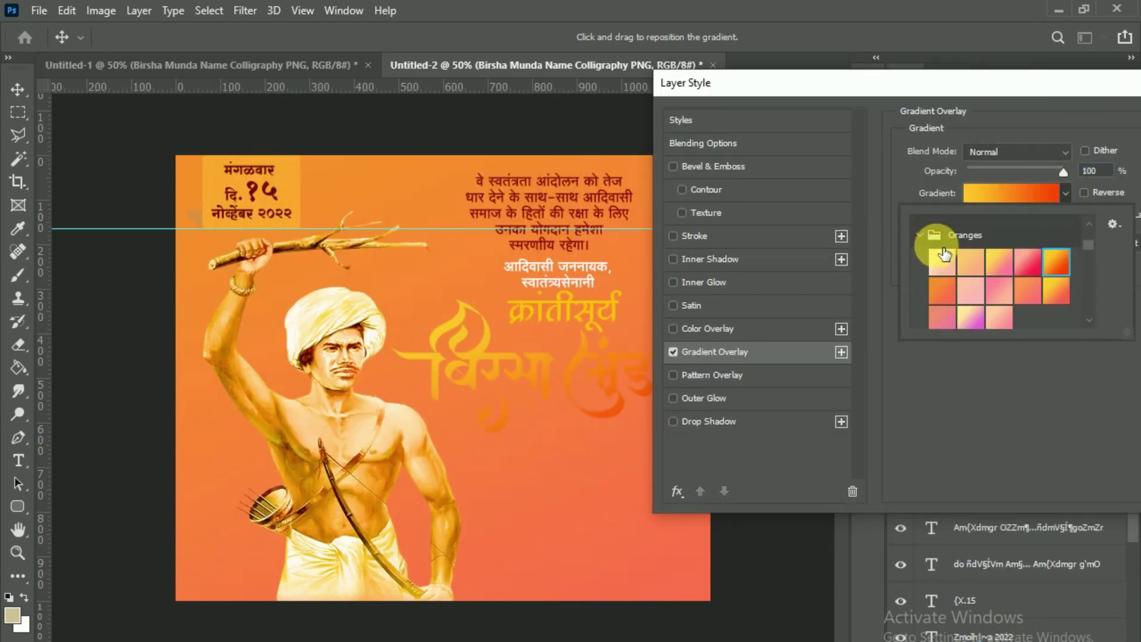
pyautogui.click(919, 234)
pyautogui.click(920, 265)
pyautogui.click(950, 297)
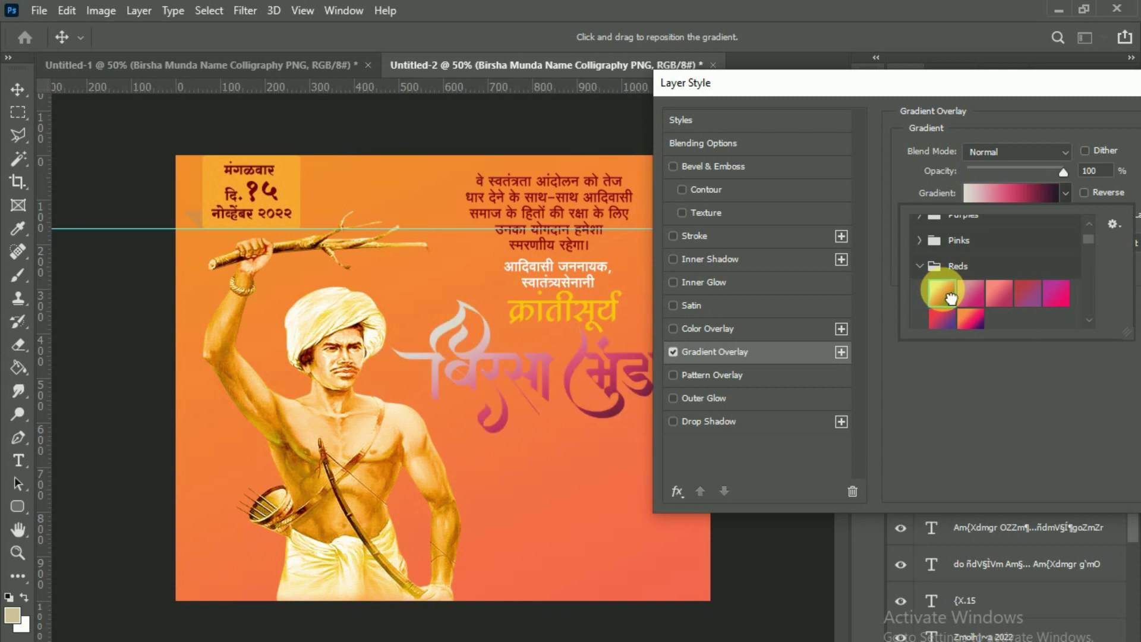
pyautogui.click(972, 315)
pyautogui.click(923, 241)
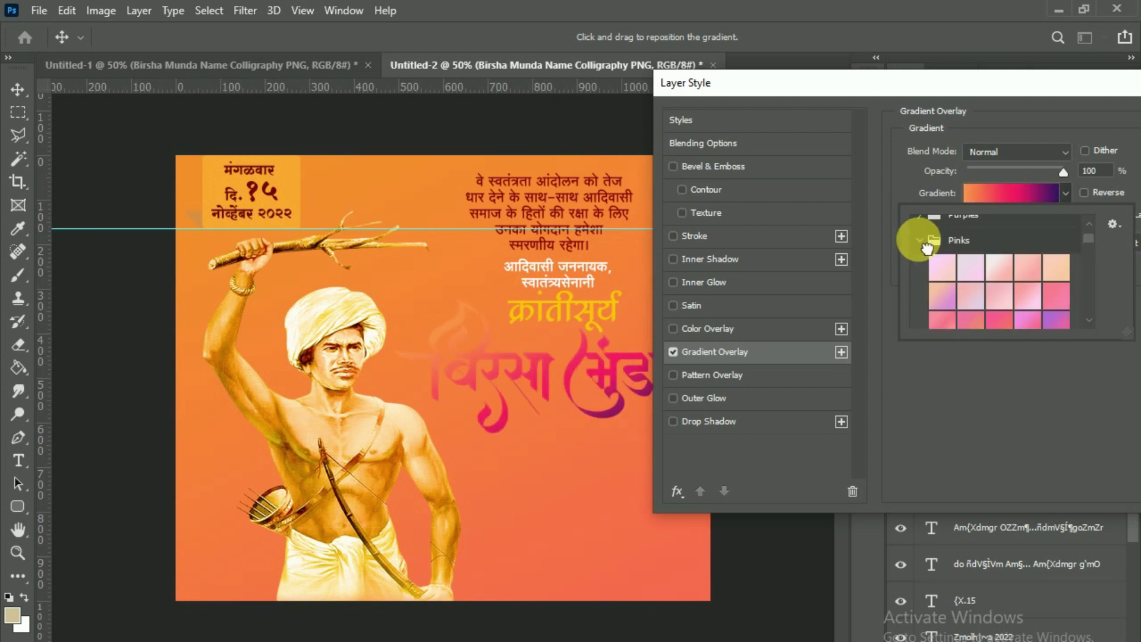
pyautogui.click(919, 240)
pyautogui.click(920, 262)
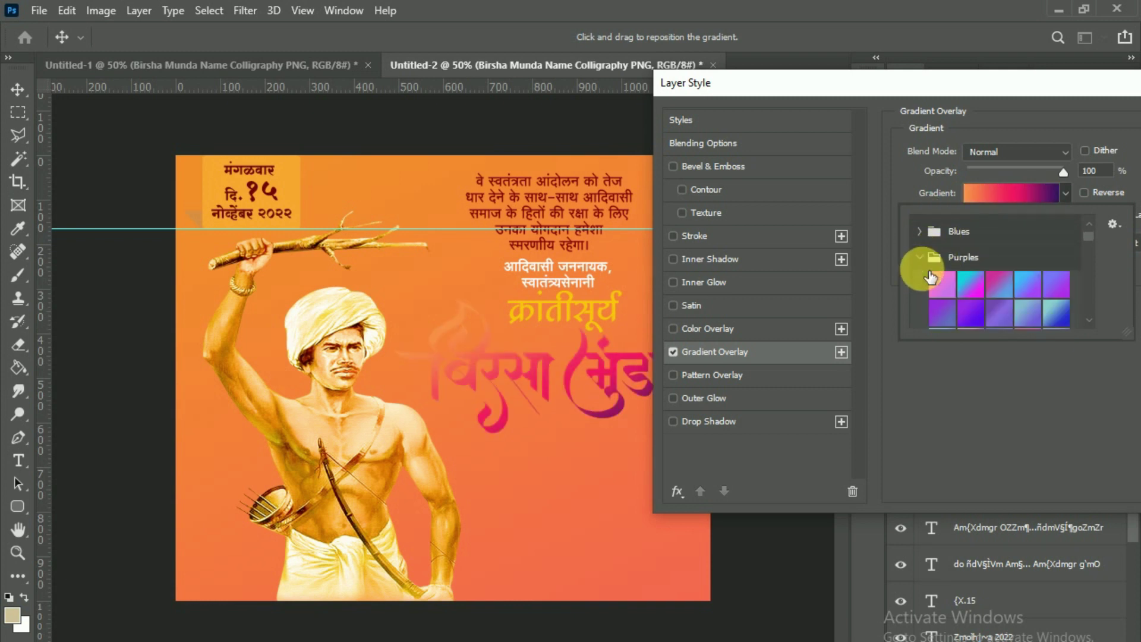
pyautogui.click(1013, 308)
pyautogui.scroll(-3, 1005, 279)
pyautogui.scroll(-3, 1005, 279)
pyautogui.scroll(-3, 1004, 279)
pyautogui.moveTo(1091, 274); pyautogui.dragTo(1091, 308)
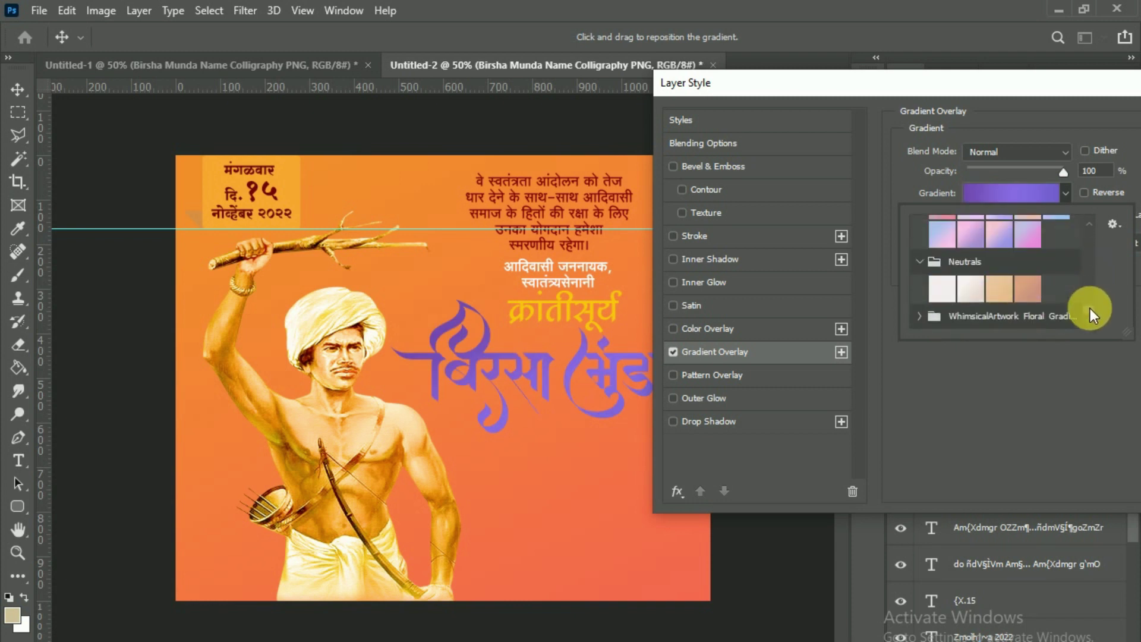
# Try the floral gradients, then apply a black-to-grey Gradient Overlay at -66° and 130% scale
pyautogui.click(931, 316)
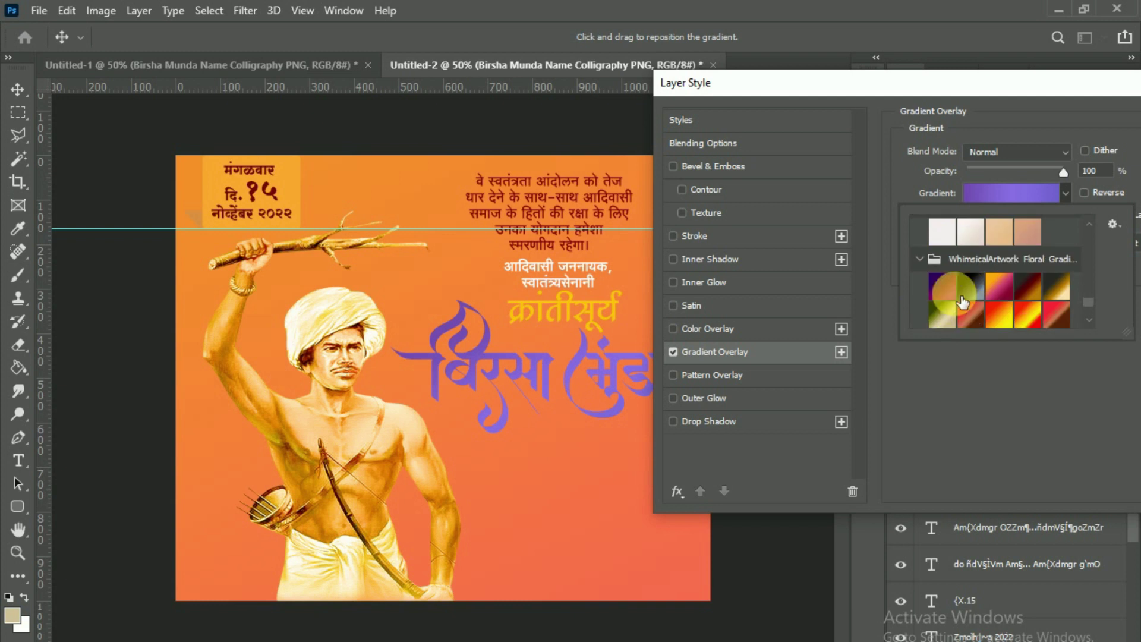
pyautogui.click(950, 291)
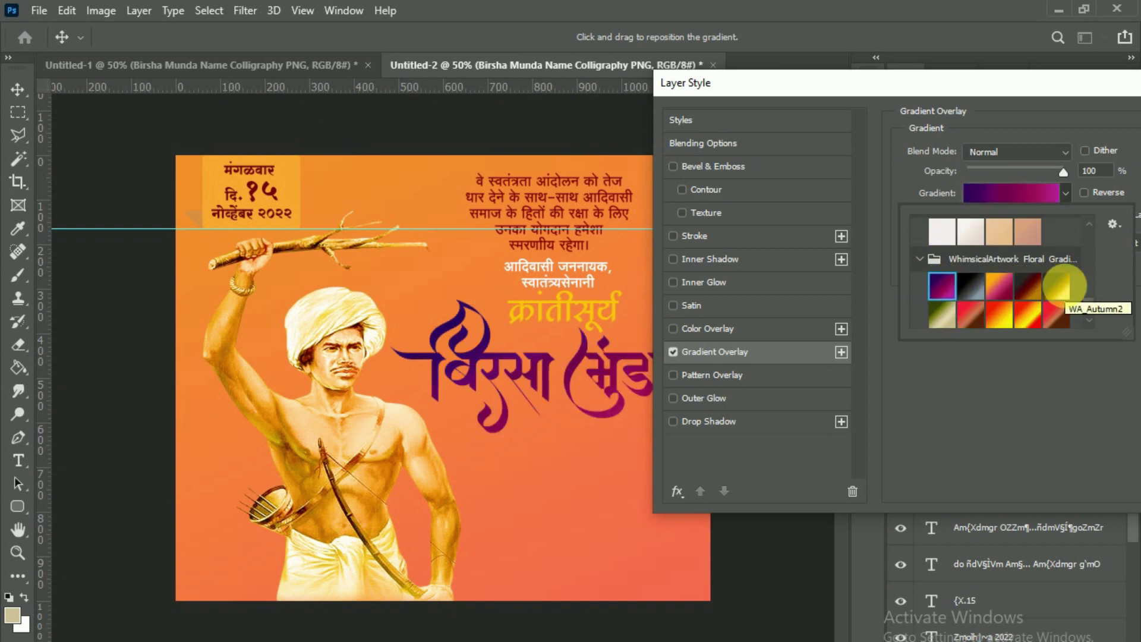
pyautogui.click(1056, 287)
pyautogui.scroll(-2, 1048, 292)
pyautogui.scroll(-1, 1047, 292)
pyautogui.click(978, 300)
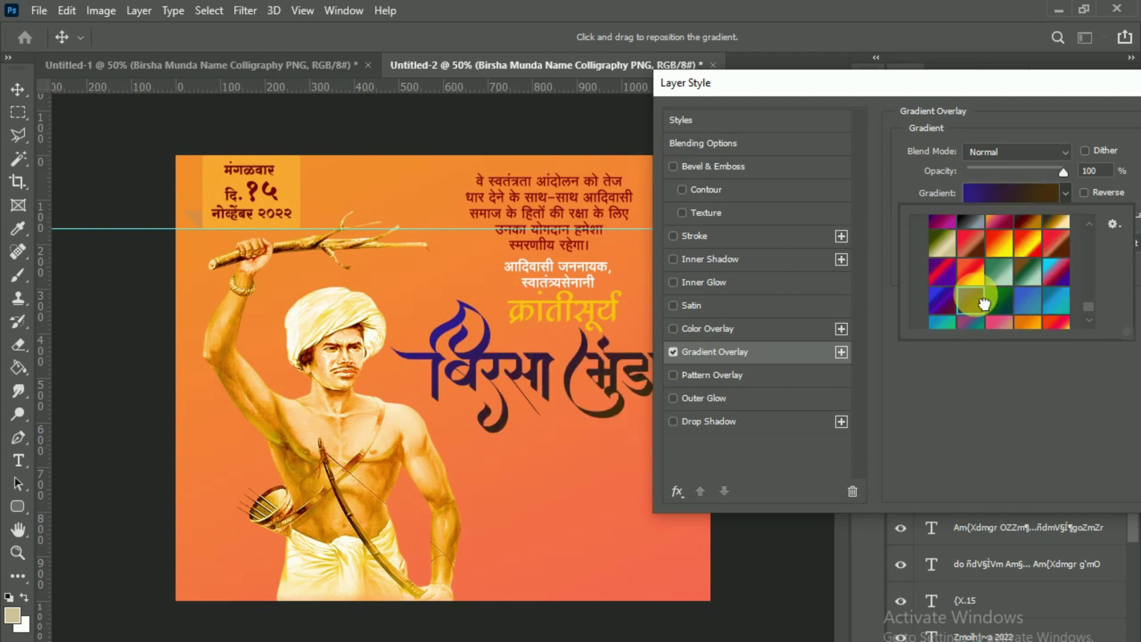
pyautogui.scroll(-2, 981, 305)
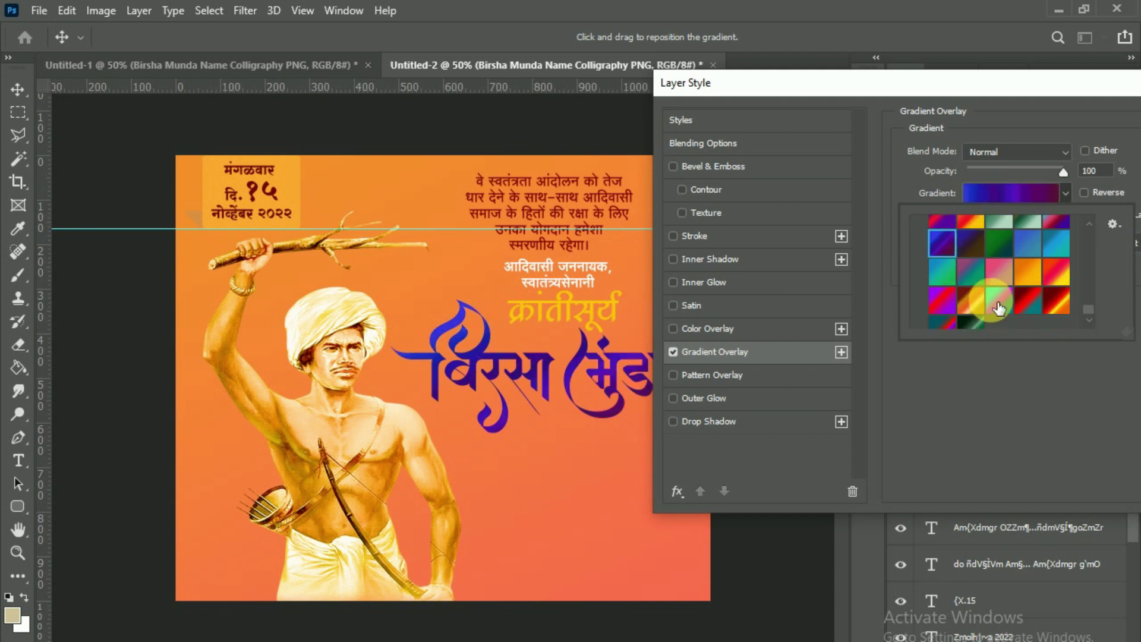
pyautogui.click(1062, 306)
pyautogui.scroll(2, 1063, 308)
pyautogui.click(999, 296)
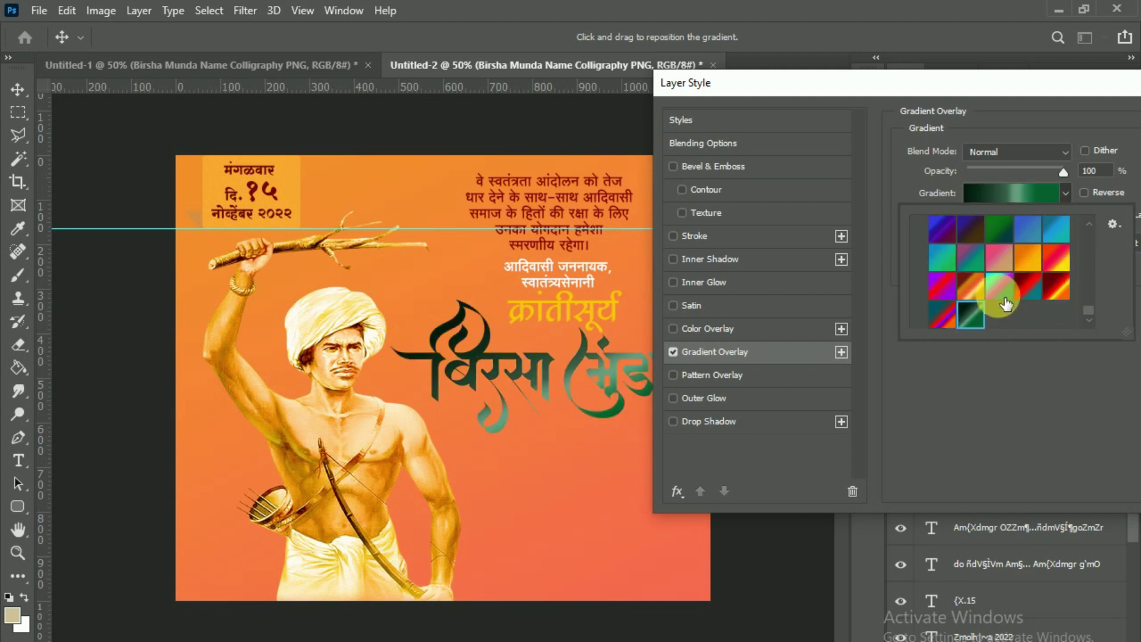
pyautogui.scroll(3, 1006, 302)
pyautogui.click(971, 300)
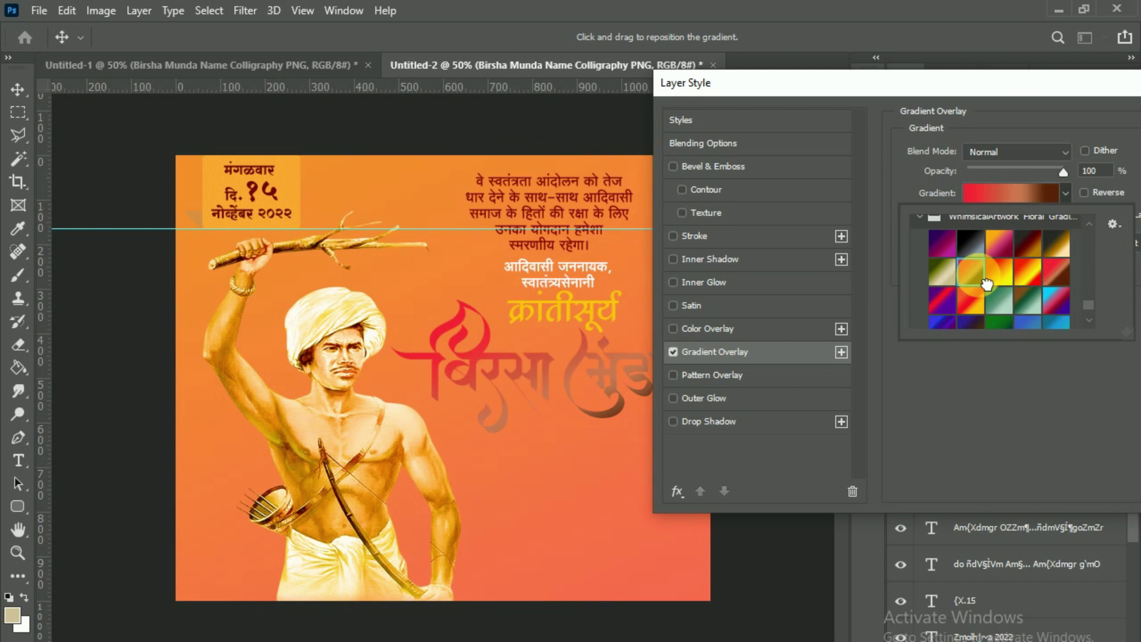
pyautogui.click(951, 282)
pyautogui.click(984, 283)
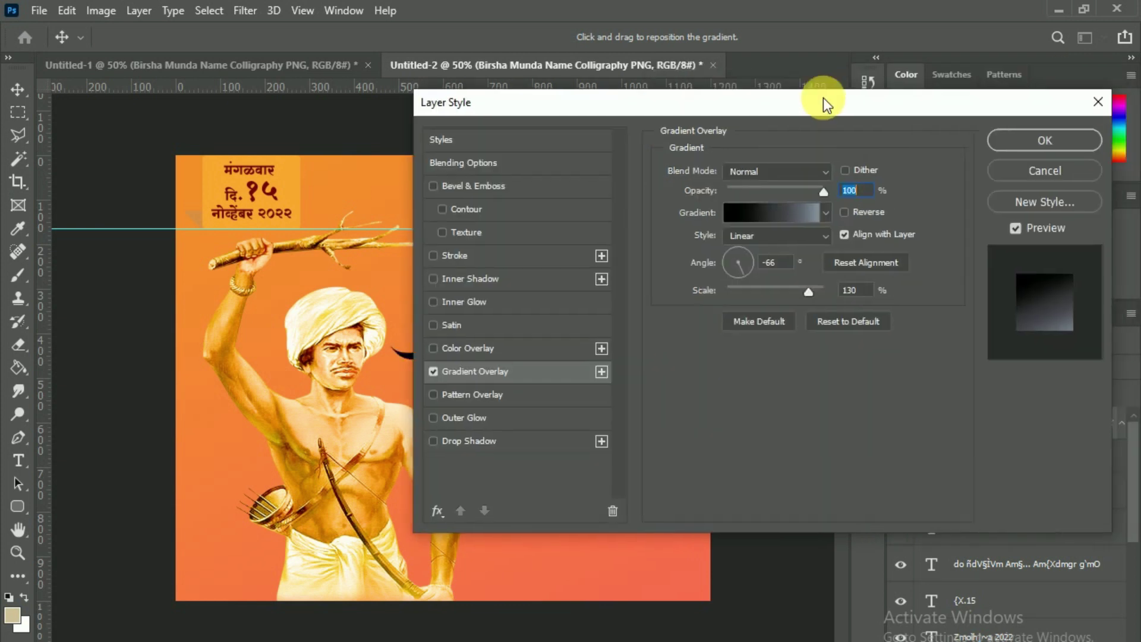
pyautogui.click(975, 140)
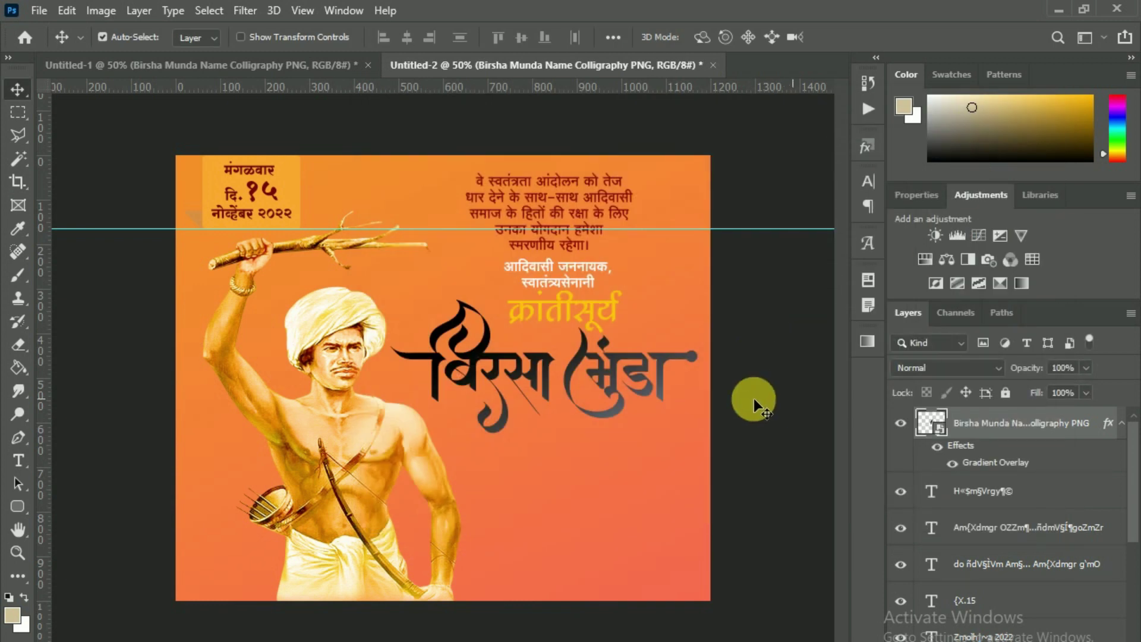
# Copy the two-line tribute text and विनम्र अभिवादन! layers from the white draft into the poster
pyautogui.click(256, 65)
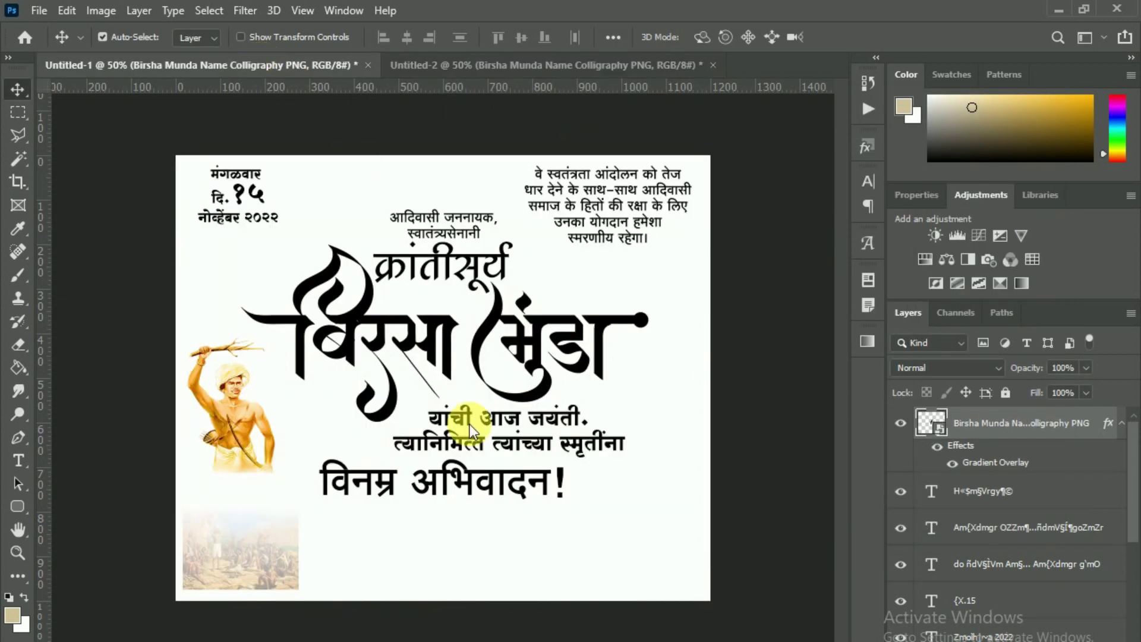
pyautogui.click(502, 419)
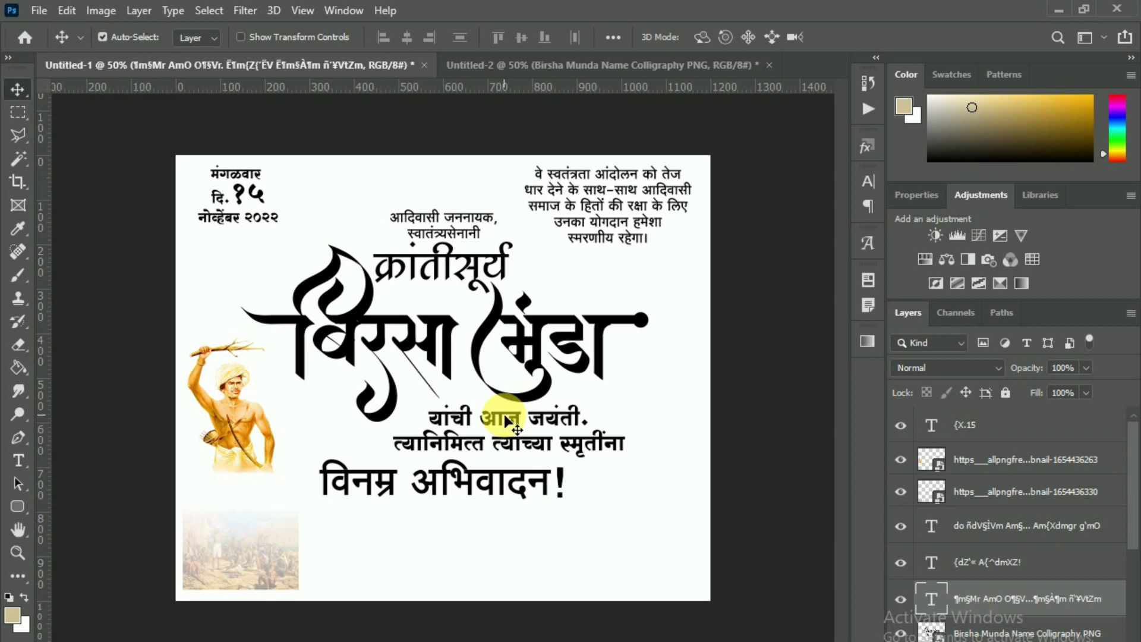
pyautogui.click(515, 487)
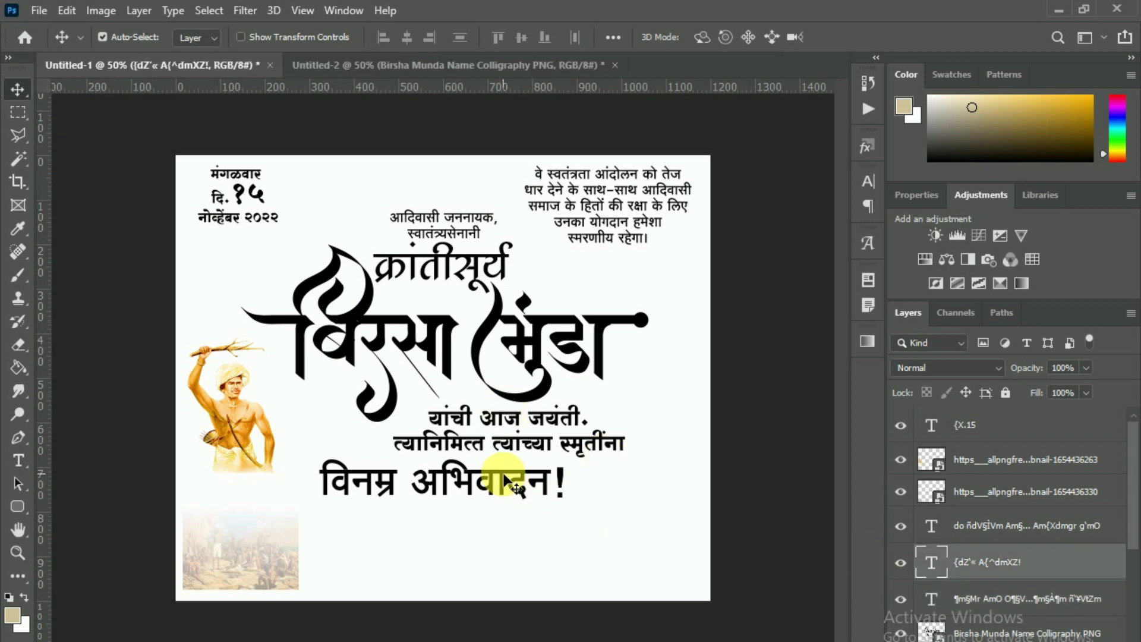
pyautogui.keyDown('ctrl'); pyautogui.click(1009, 601); pyautogui.keyUp('ctrl')
pyautogui.moveTo(935, 559)
pyautogui.mouseDown()
pyautogui.moveTo(416, 74)
pyautogui.moveTo(538, 446)
pyautogui.moveTo(593, 483)
pyautogui.mouseUp()
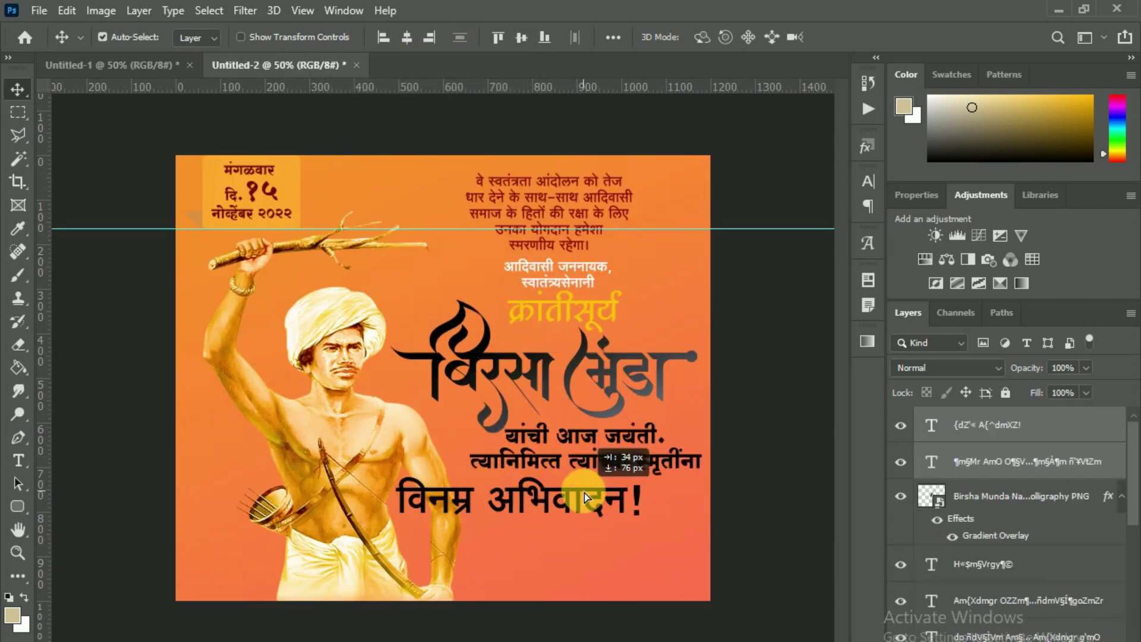
pyautogui.click(975, 466)
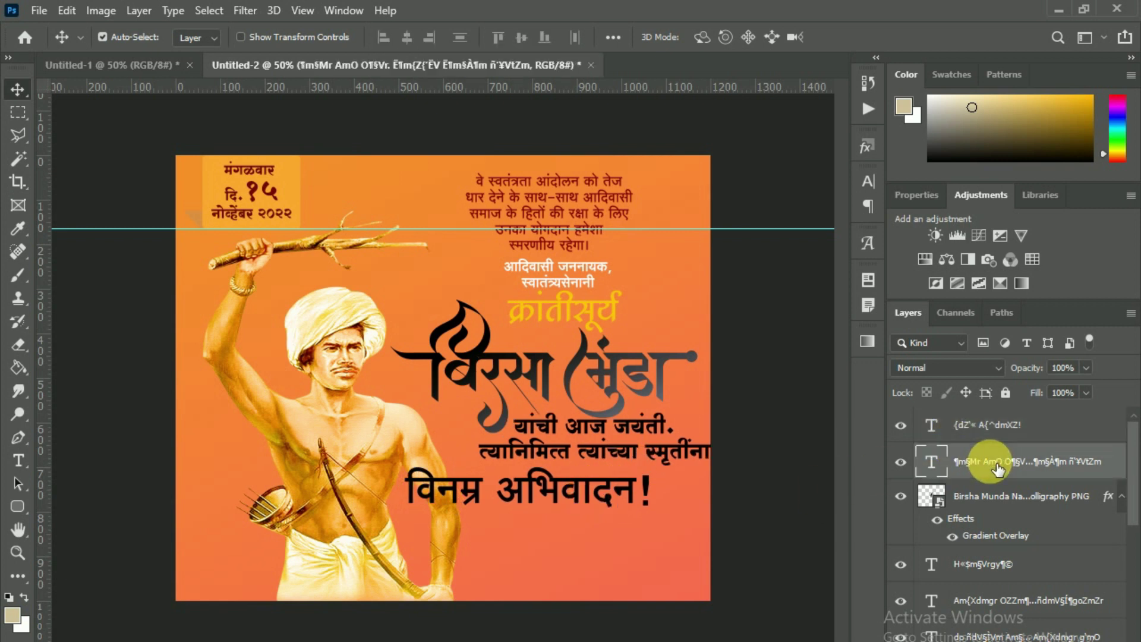
# Scale the two-line tribute text to about 75% and colour it dark red
pyautogui.hotkey('ctrl', 't')
pyautogui.moveTo(711, 469)
pyautogui.mouseDown()
pyautogui.moveTo(659, 468)
pyautogui.moveTo(630, 444)
pyautogui.mouseUp()
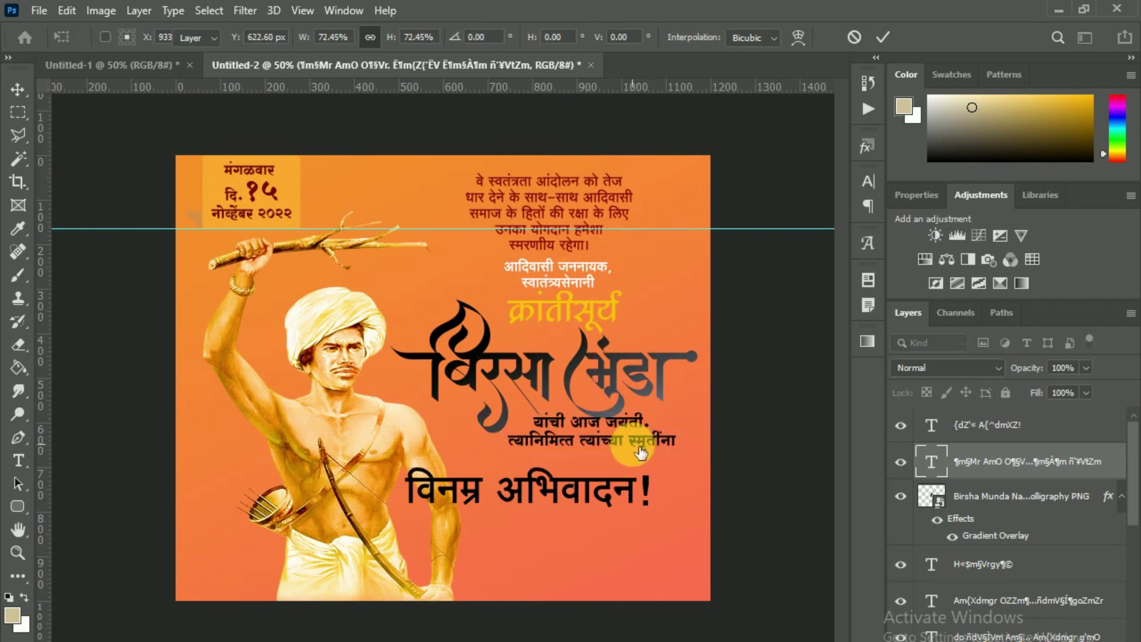
pyautogui.press('Return')
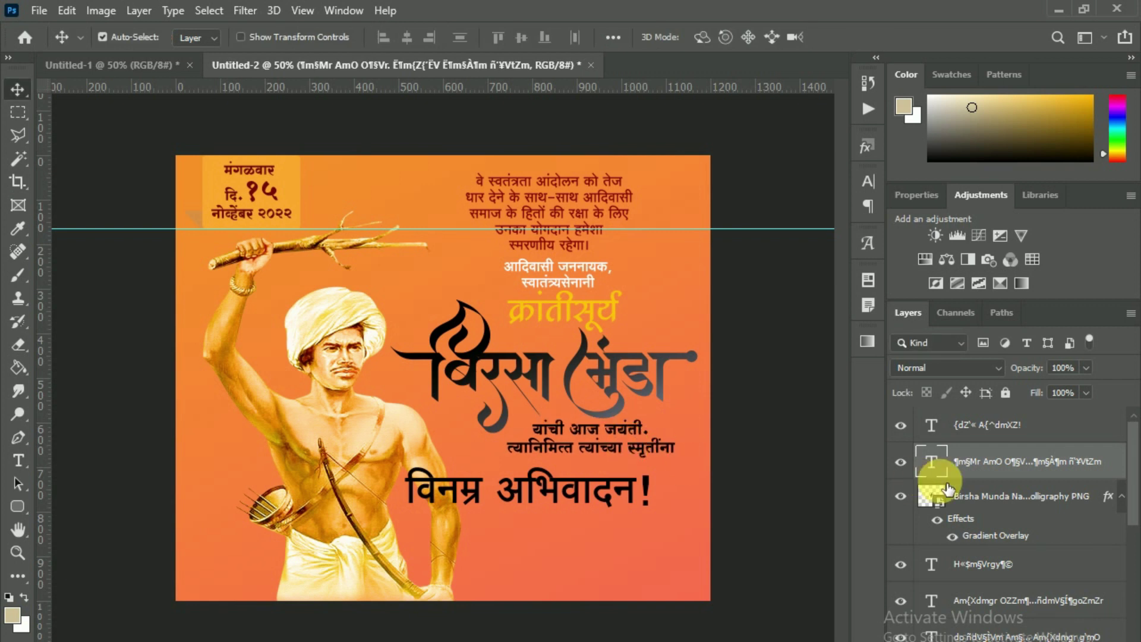
pyautogui.doubleClick(932, 463)
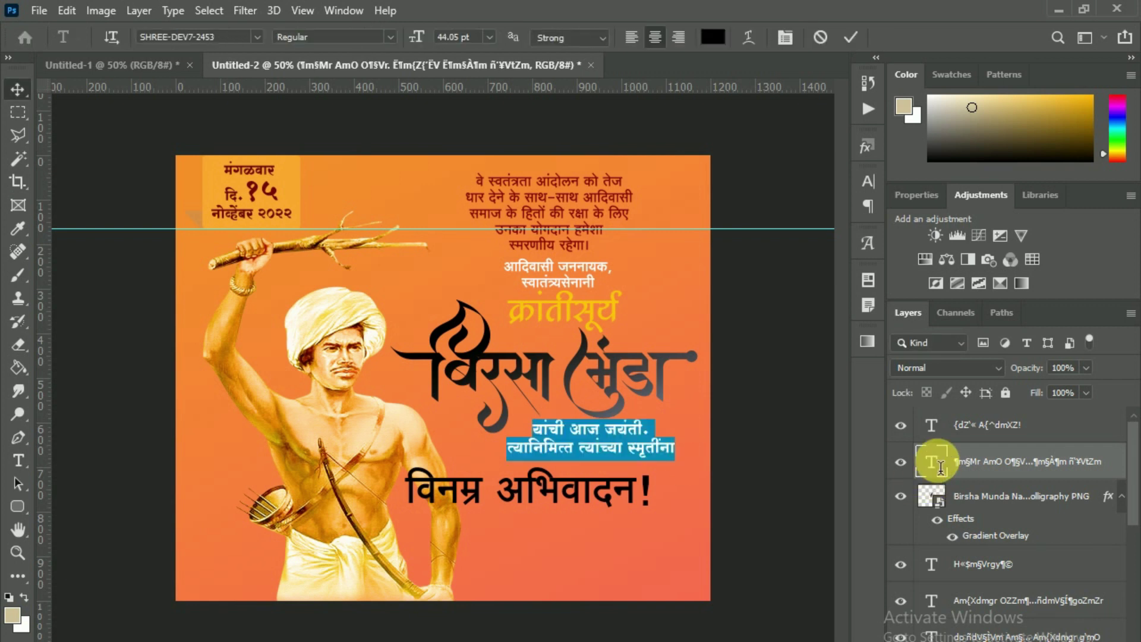
pyautogui.click(712, 37)
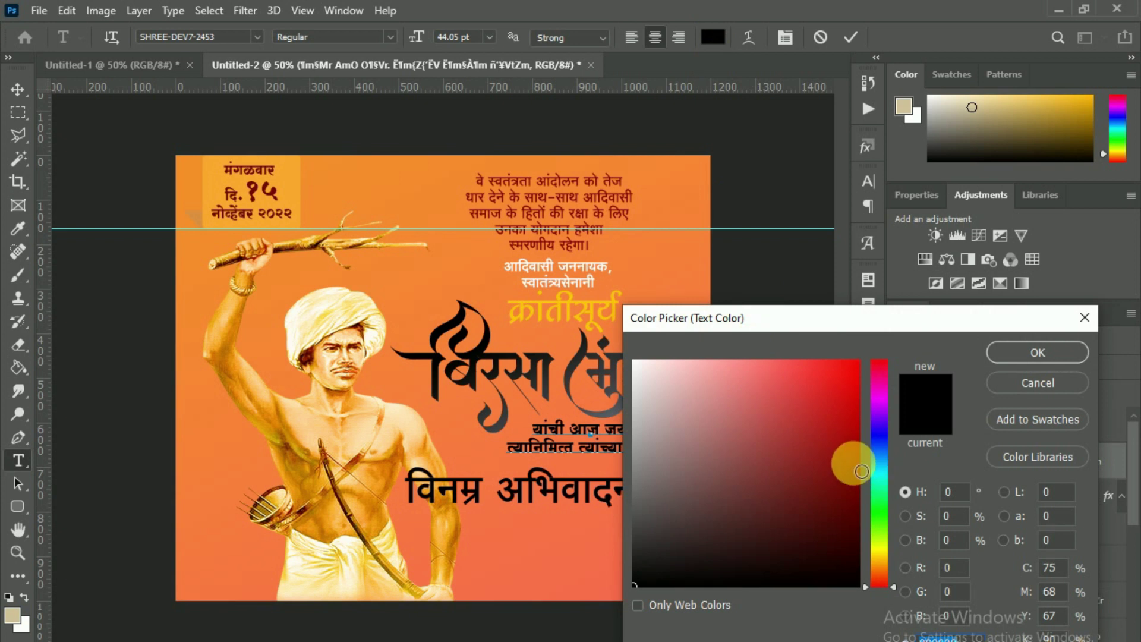
pyautogui.click(856, 462)
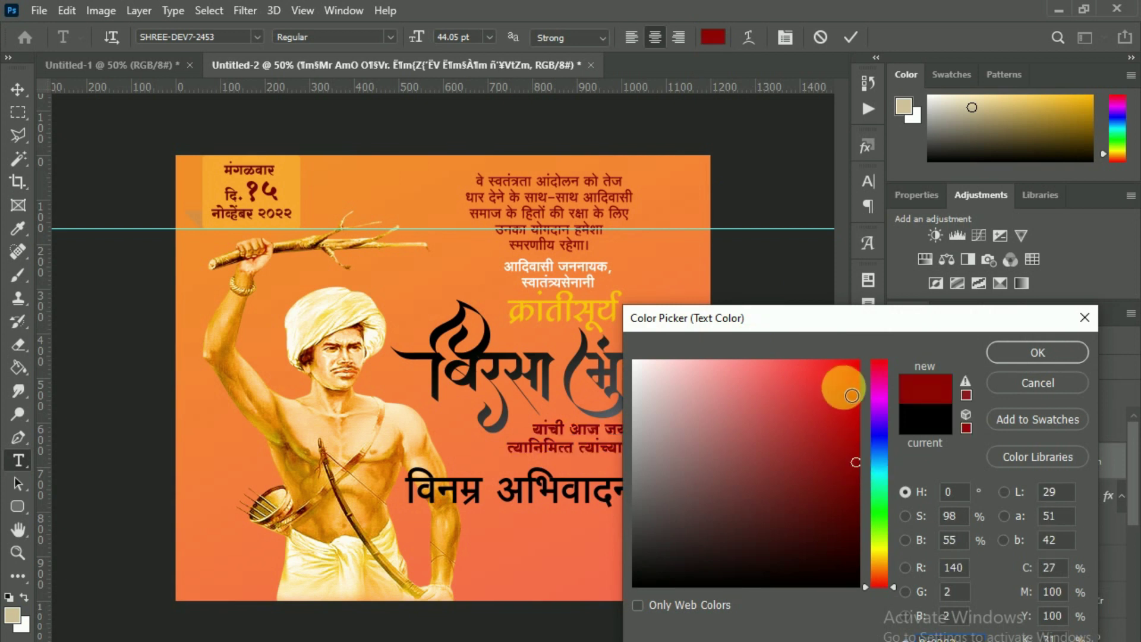
pyautogui.click(1010, 353)
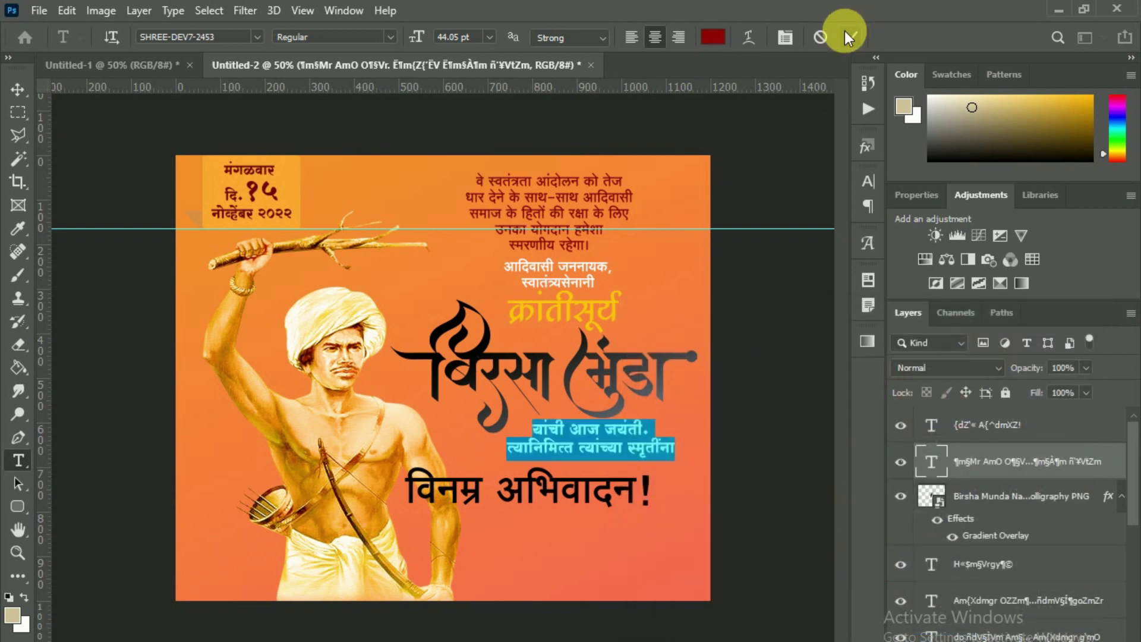
pyautogui.click(740, 343)
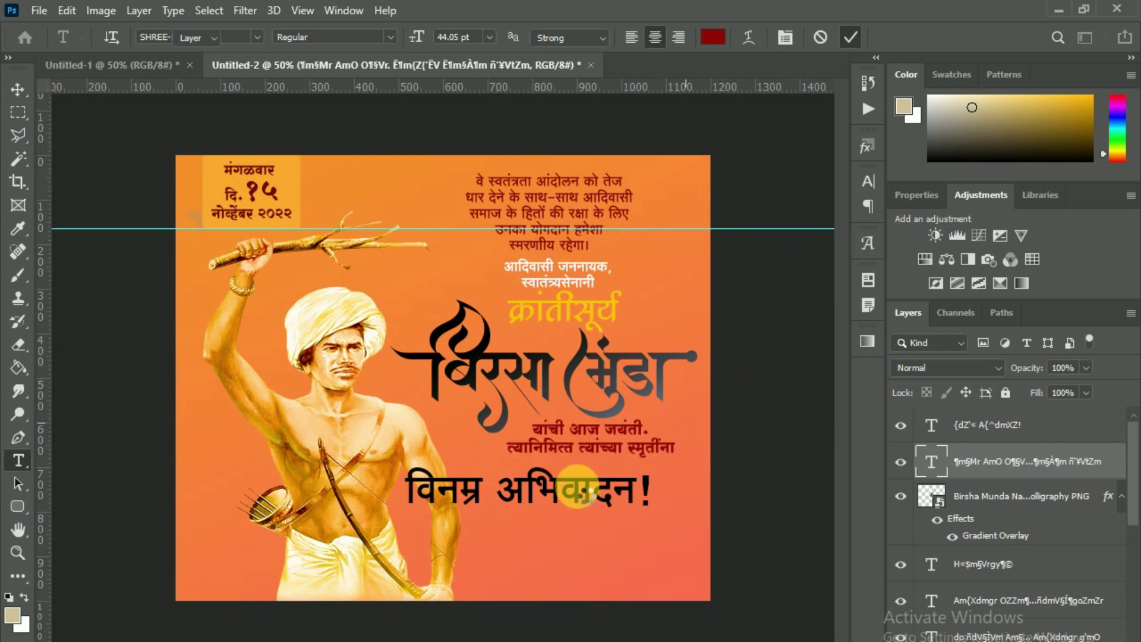
# Shift the विनम्र अभिवादन! line to the right beneath the tribute text
pyautogui.press('v')
pyautogui.click(580, 489)
pyautogui.moveTo(579, 488); pyautogui.dragTo(631, 480)
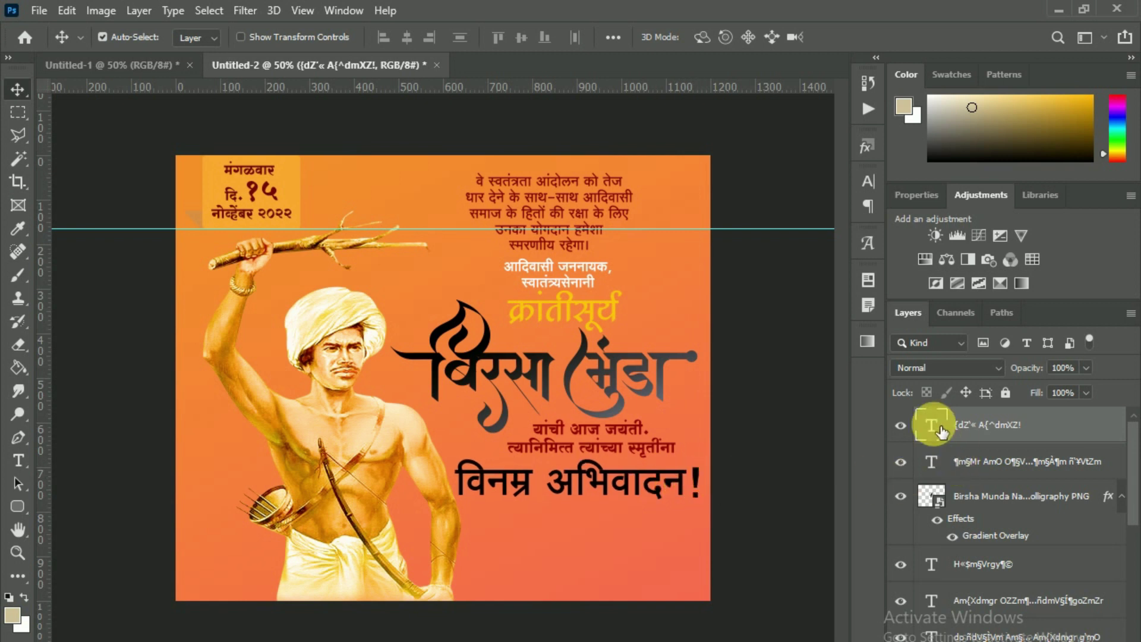
# Colour the विनम्र अभिवादन! greeting text bright yellow
pyautogui.doubleClick(937, 430)
pyautogui.click(723, 43)
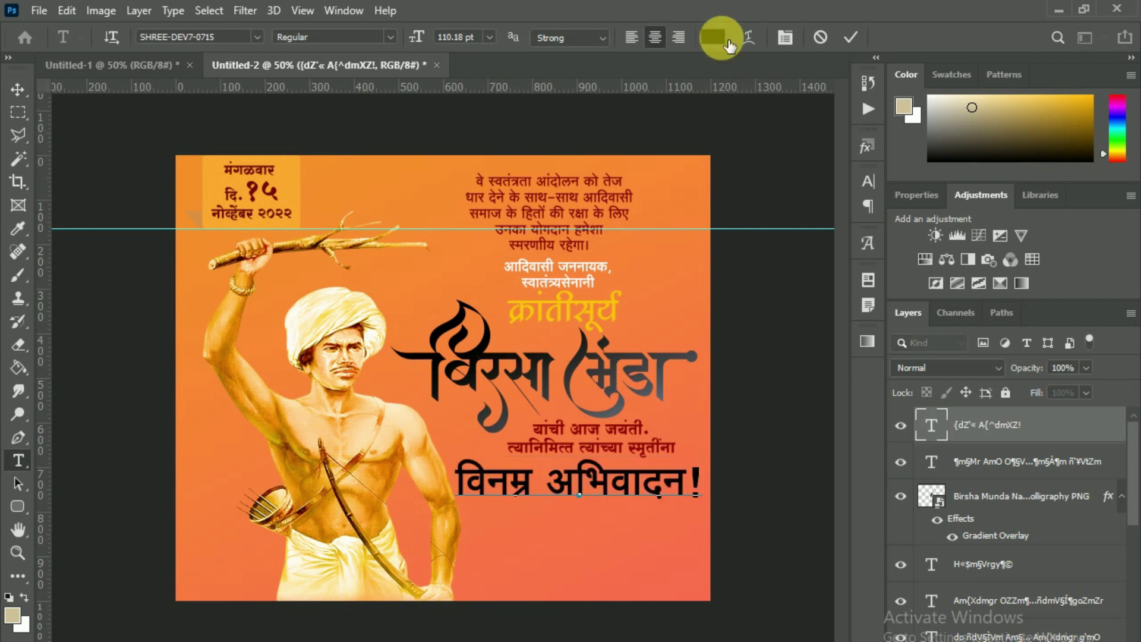
pyautogui.click(883, 554)
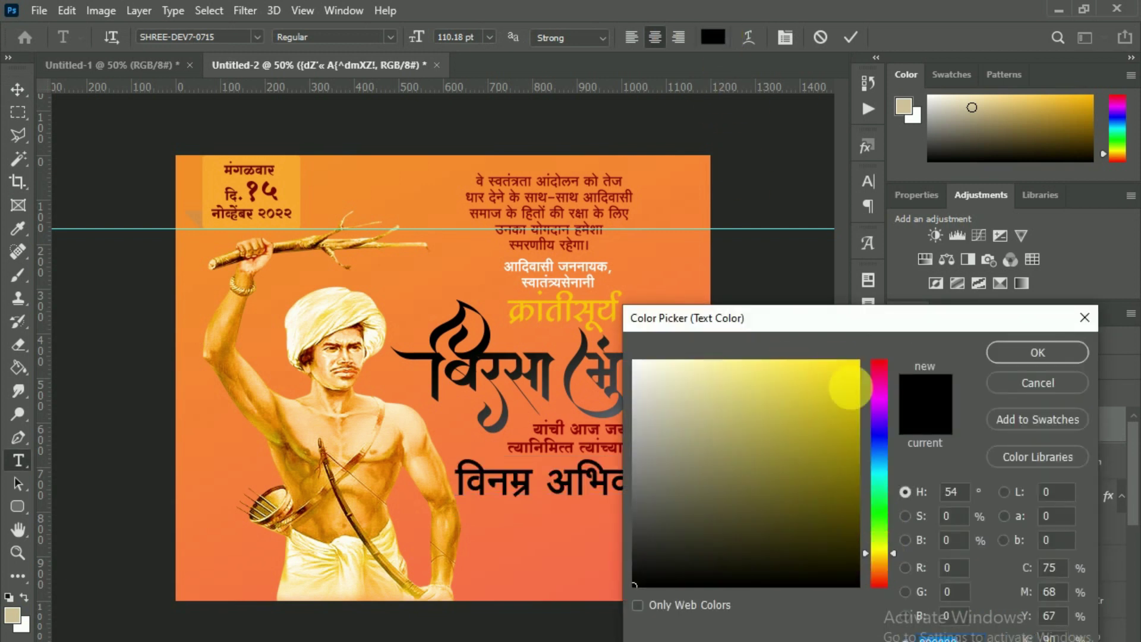
pyautogui.moveTo(854, 382); pyautogui.dragTo(893, 348)
pyautogui.press('Return')
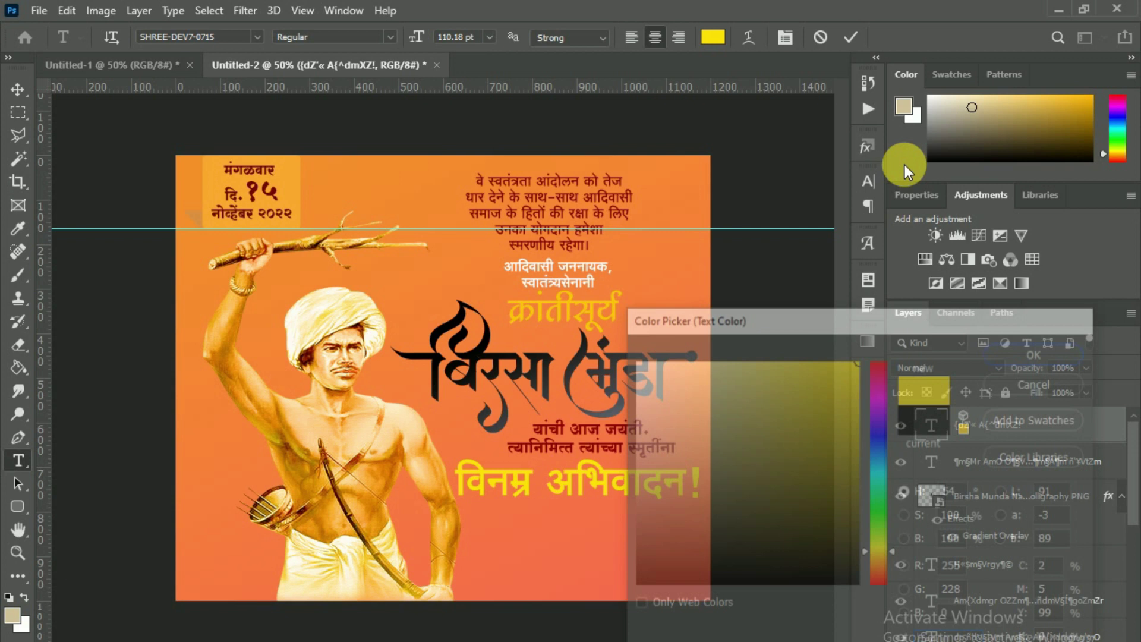
pyautogui.click(850, 38)
pyautogui.press('v')
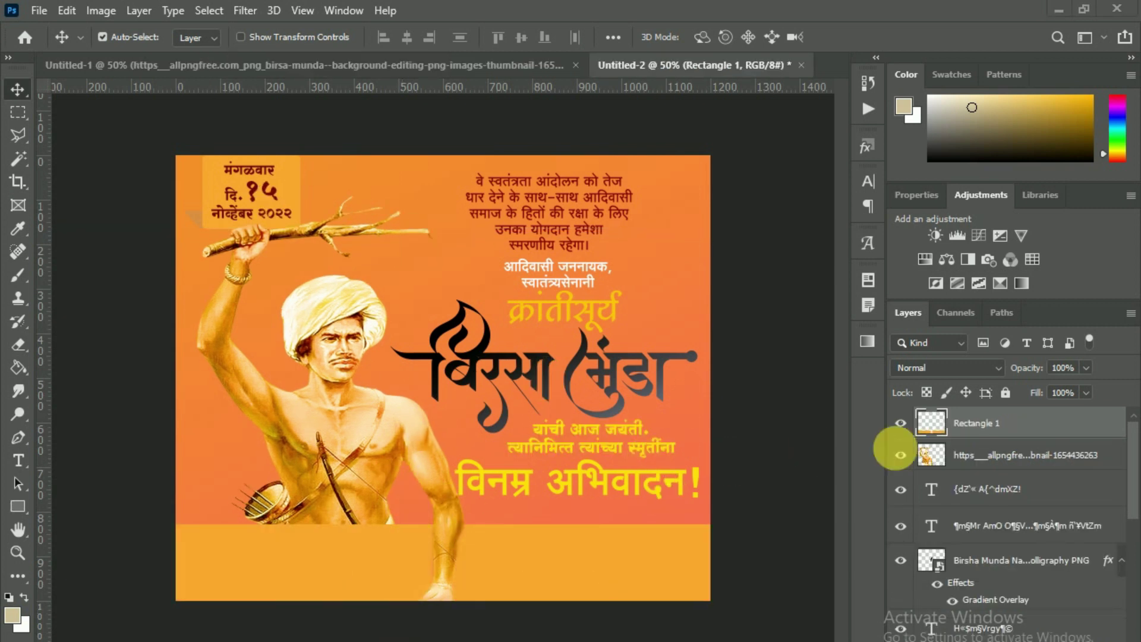
# Copy the faded crowd image from the draft into the poster just above Layer 0
pyautogui.scroll(-1, 1027, 441)
pyautogui.scroll(-4, 1027, 441)
pyautogui.scroll(-2, 1016, 493)
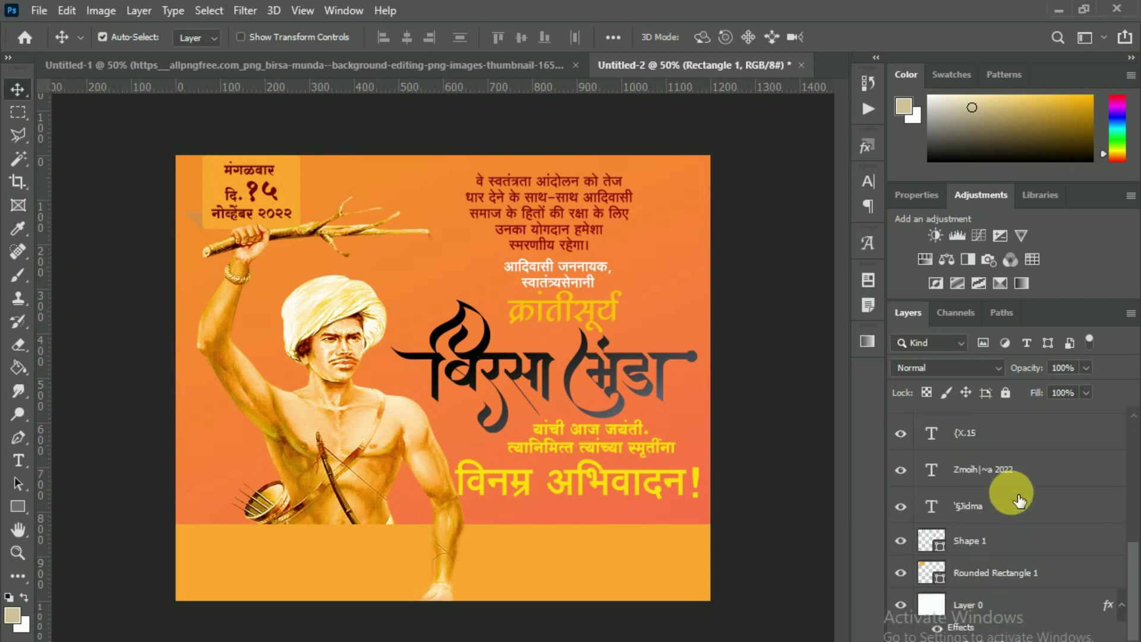
pyautogui.click(945, 604)
pyautogui.click(278, 66)
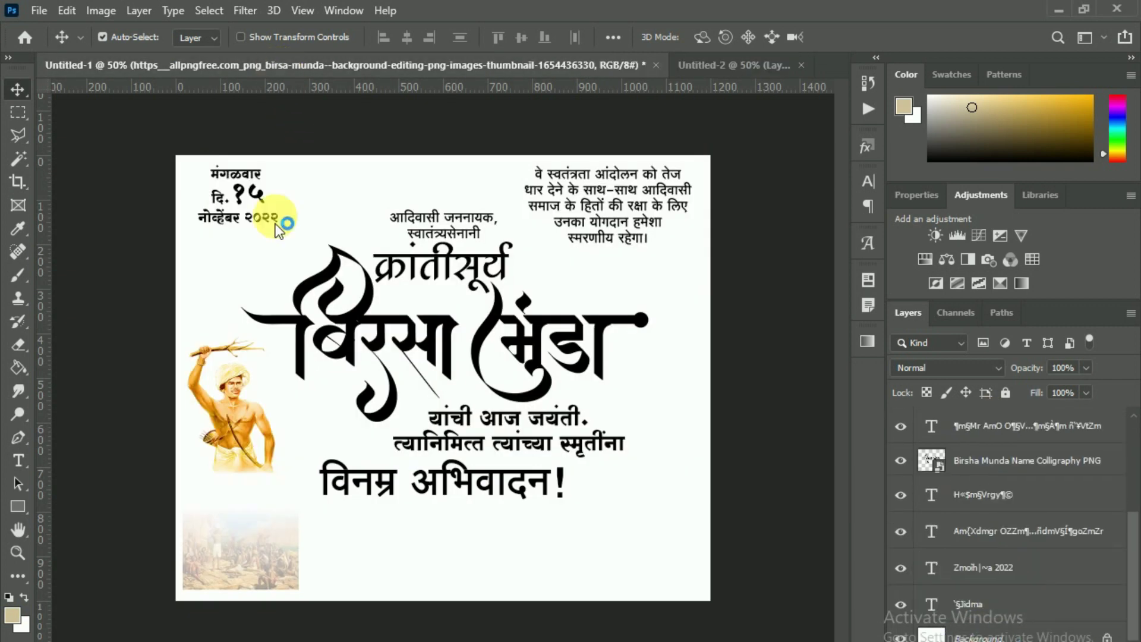
pyautogui.moveTo(254, 565); pyautogui.dragTo(403, 436)
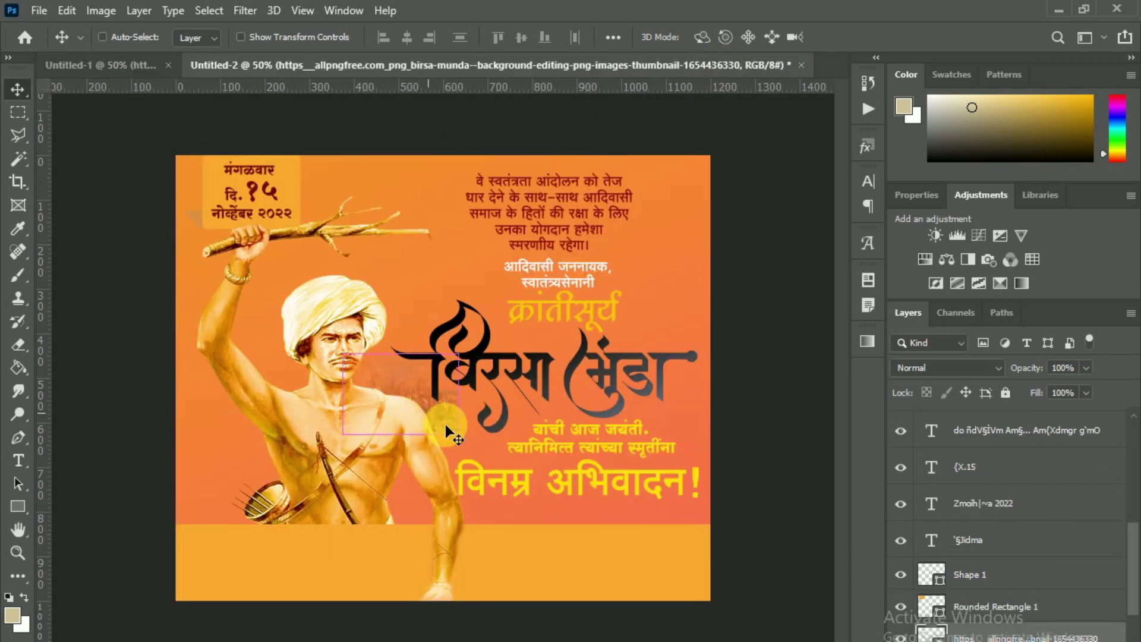
# Enlarge the crowd image to about 64% so it covers the poster background
pyautogui.hotkey('ctrl', 't')
pyautogui.moveTo(472, 449); pyautogui.dragTo(700, 528)
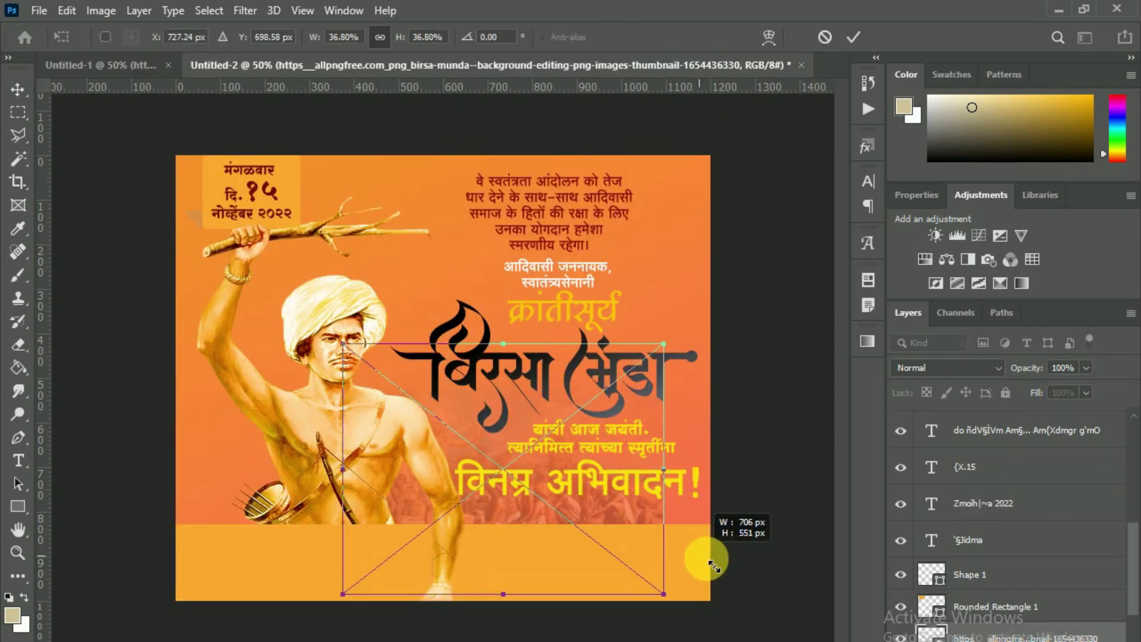
pyautogui.moveTo(700, 527)
pyautogui.mouseDown()
pyautogui.moveTo(705, 245)
pyautogui.moveTo(498, 411)
pyautogui.mouseUp()
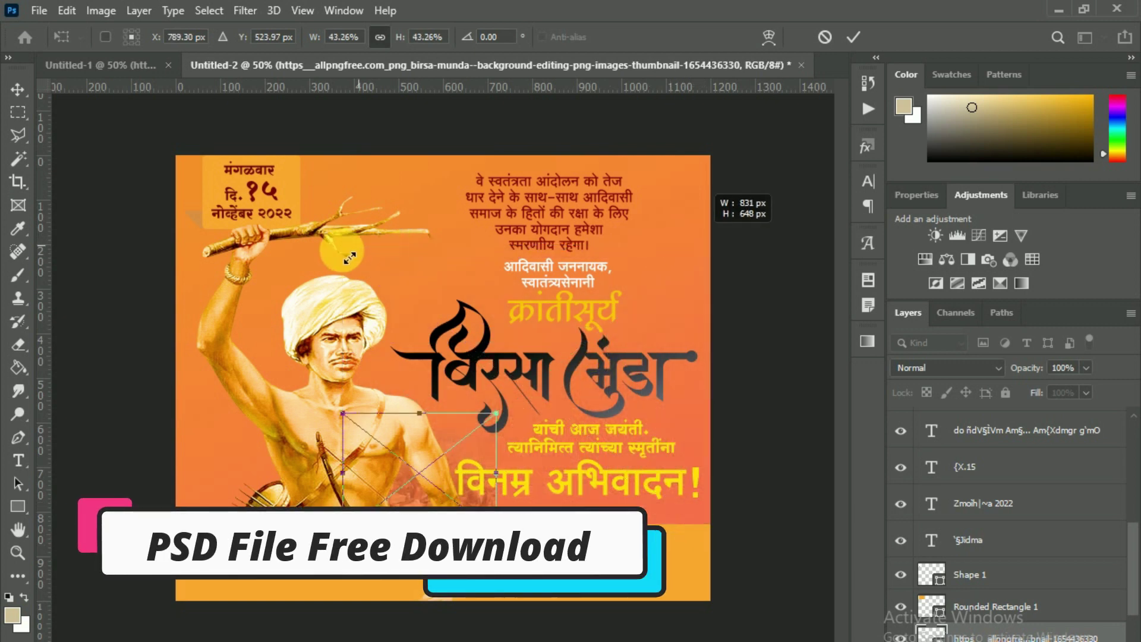
pyautogui.moveTo(581, 377); pyautogui.dragTo(703, 242)
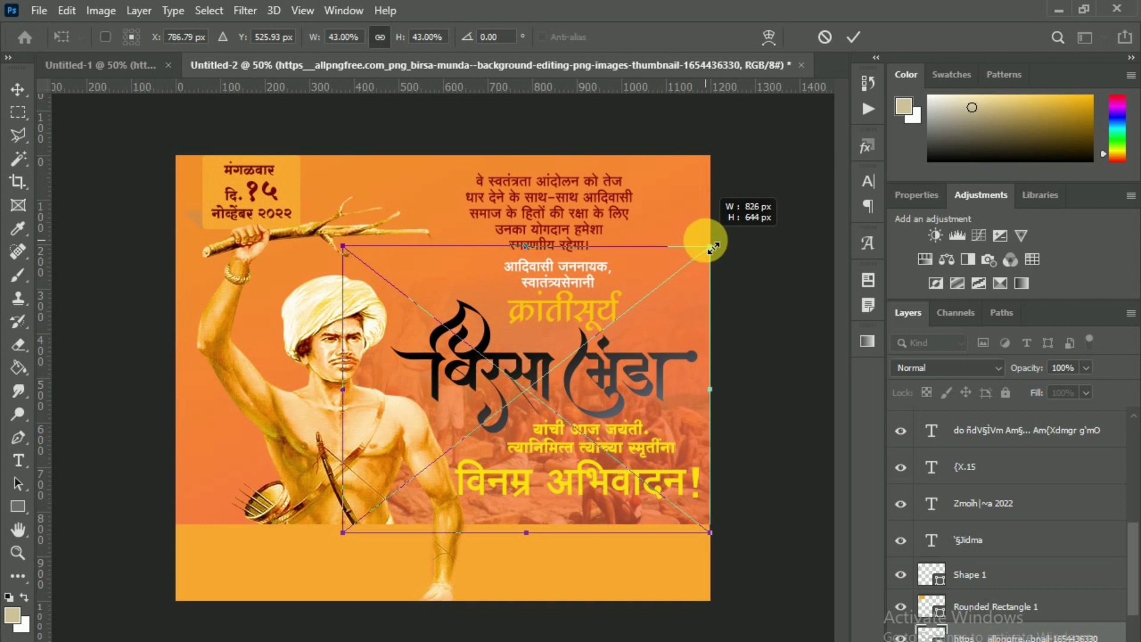
pyautogui.moveTo(343, 244); pyautogui.dragTo(120, 173)
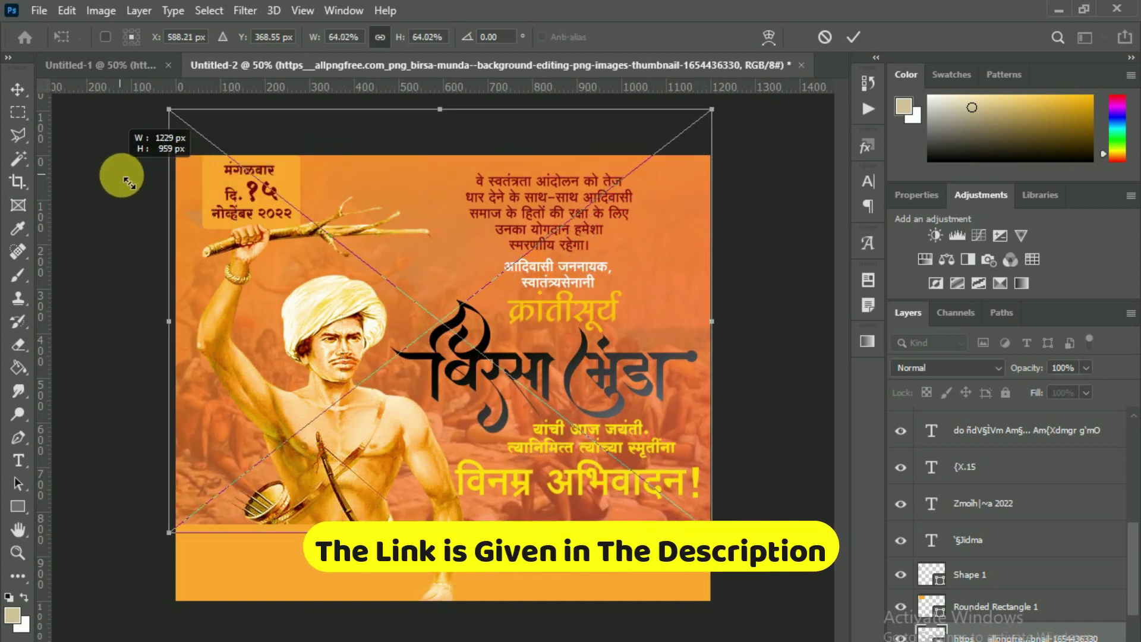
# Commit the crowd image's new size and zoom out to review the finished poster
pyautogui.doubleClick(507, 336)
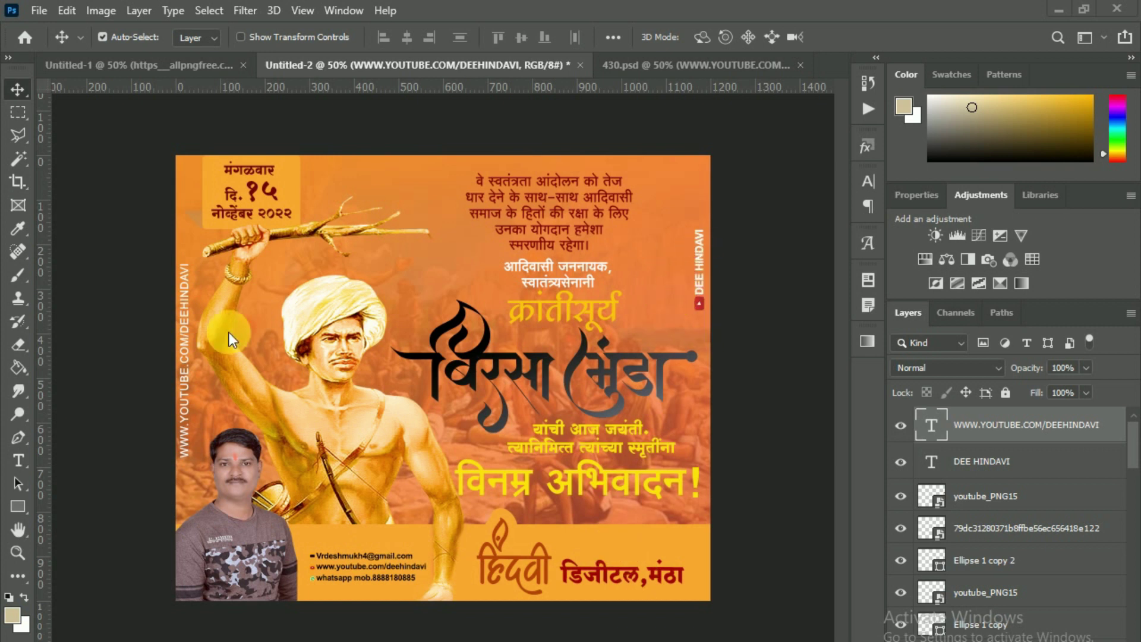
pyautogui.scroll(-3, 539, 463)
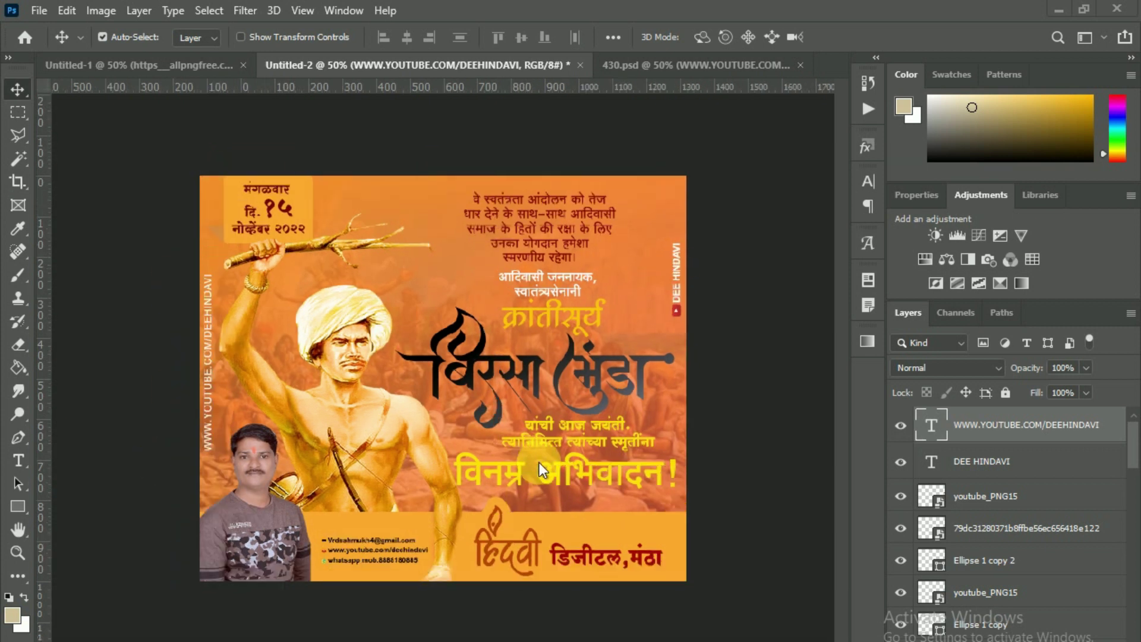
pyautogui.scroll(2, 538, 464)
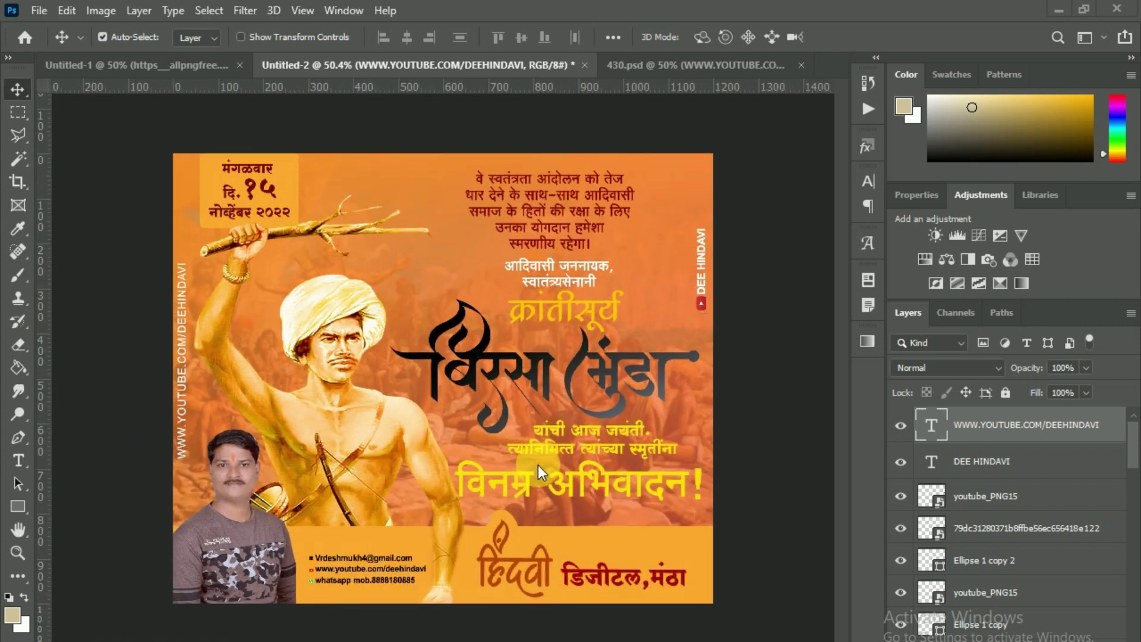
pyautogui.scroll(1, 537, 465)
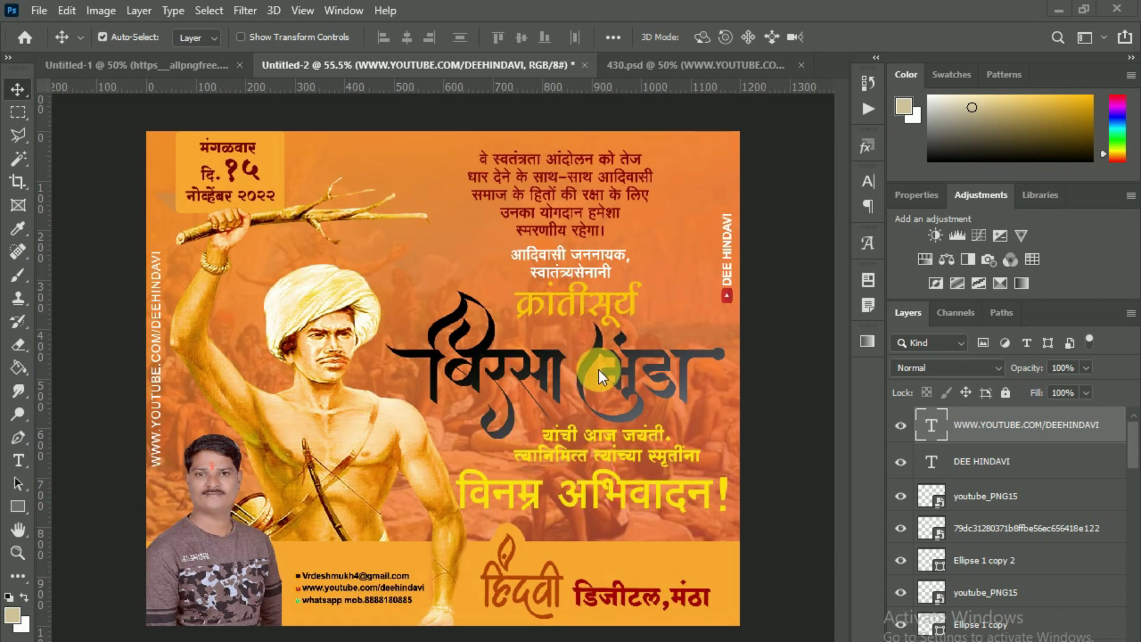